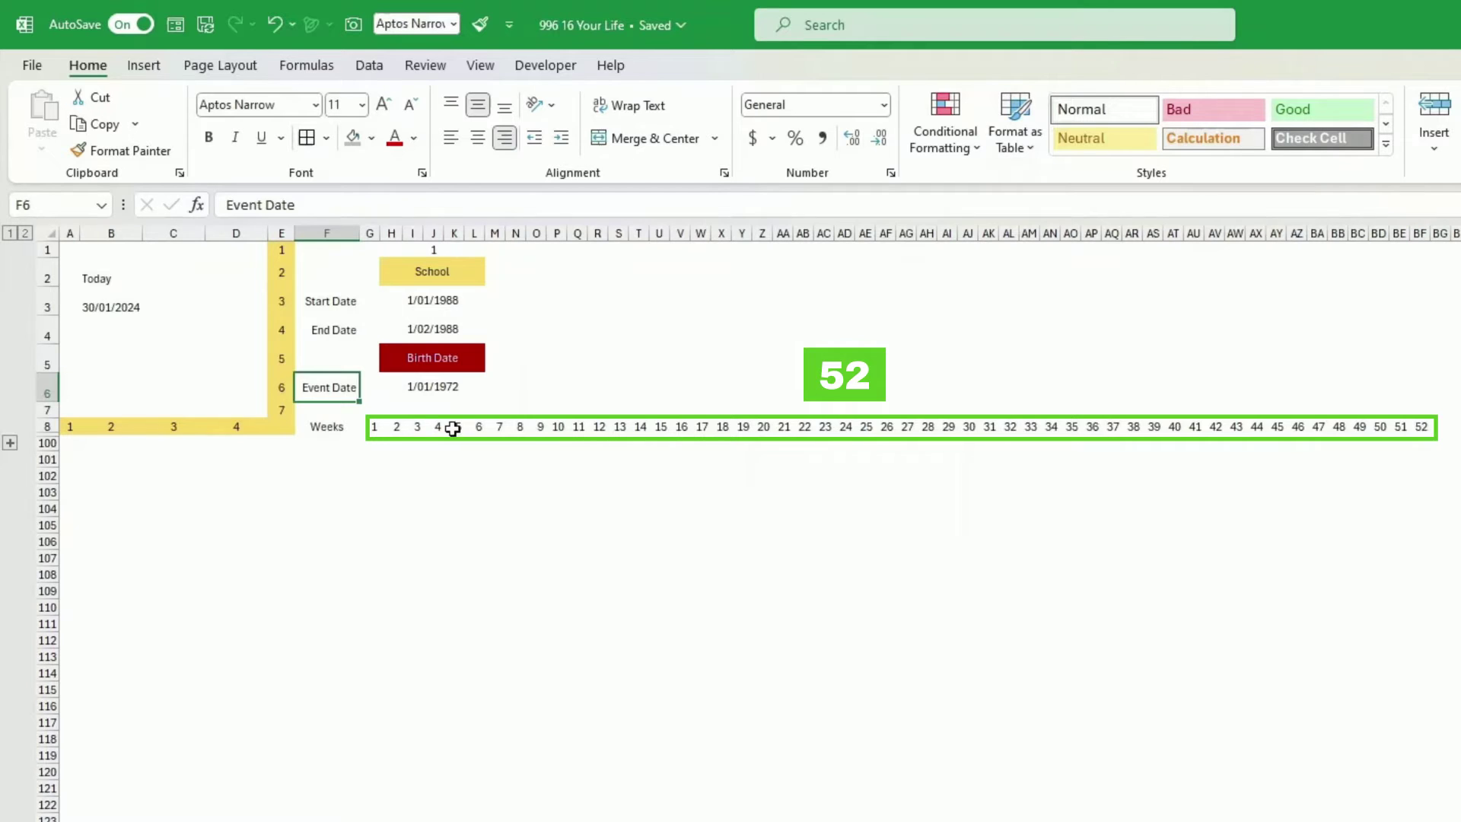
Inspect the week-number formulas and the 1–52 week numbers across row 8
click(414, 427)
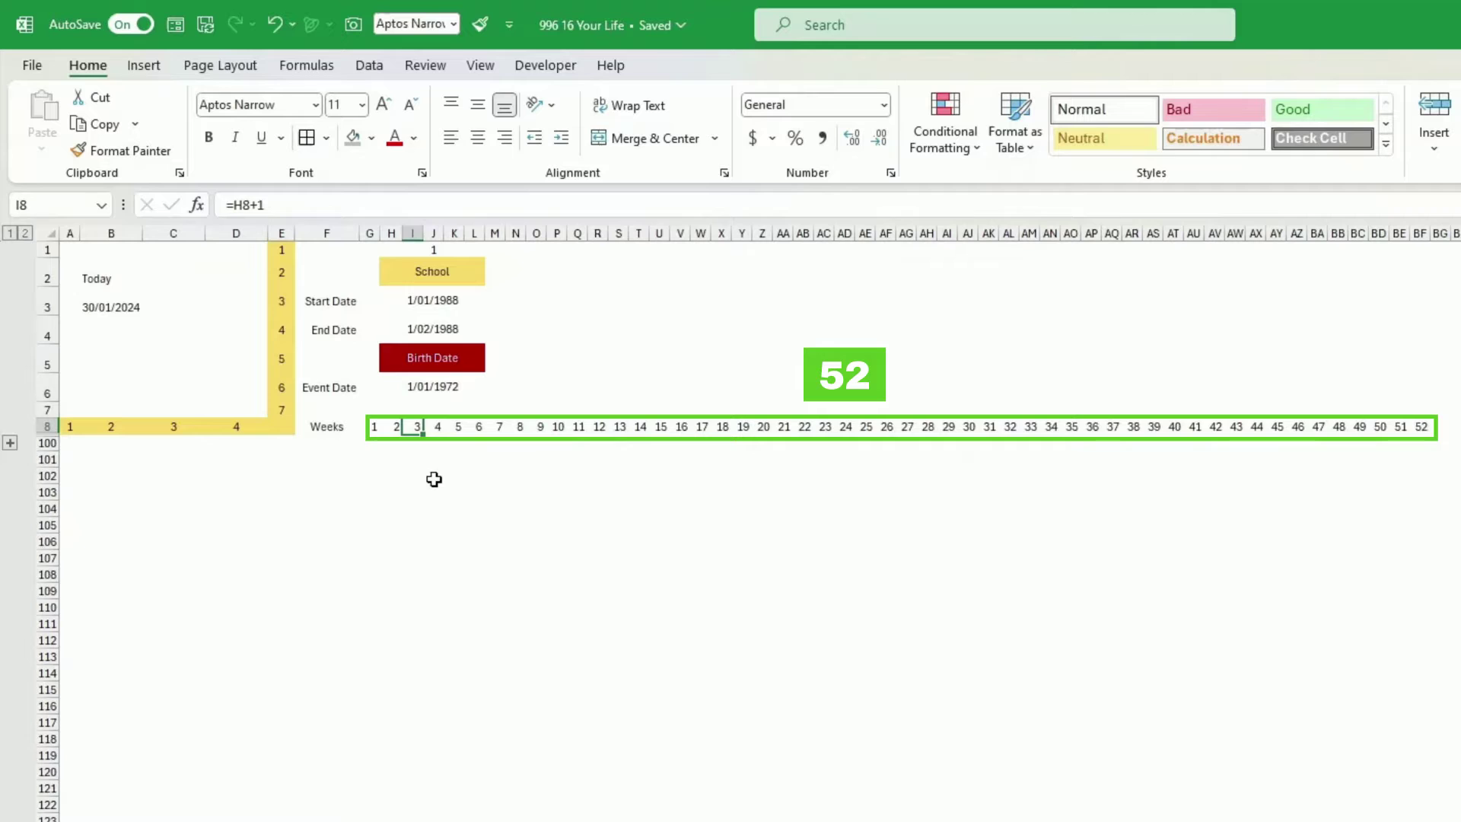
click(370, 234)
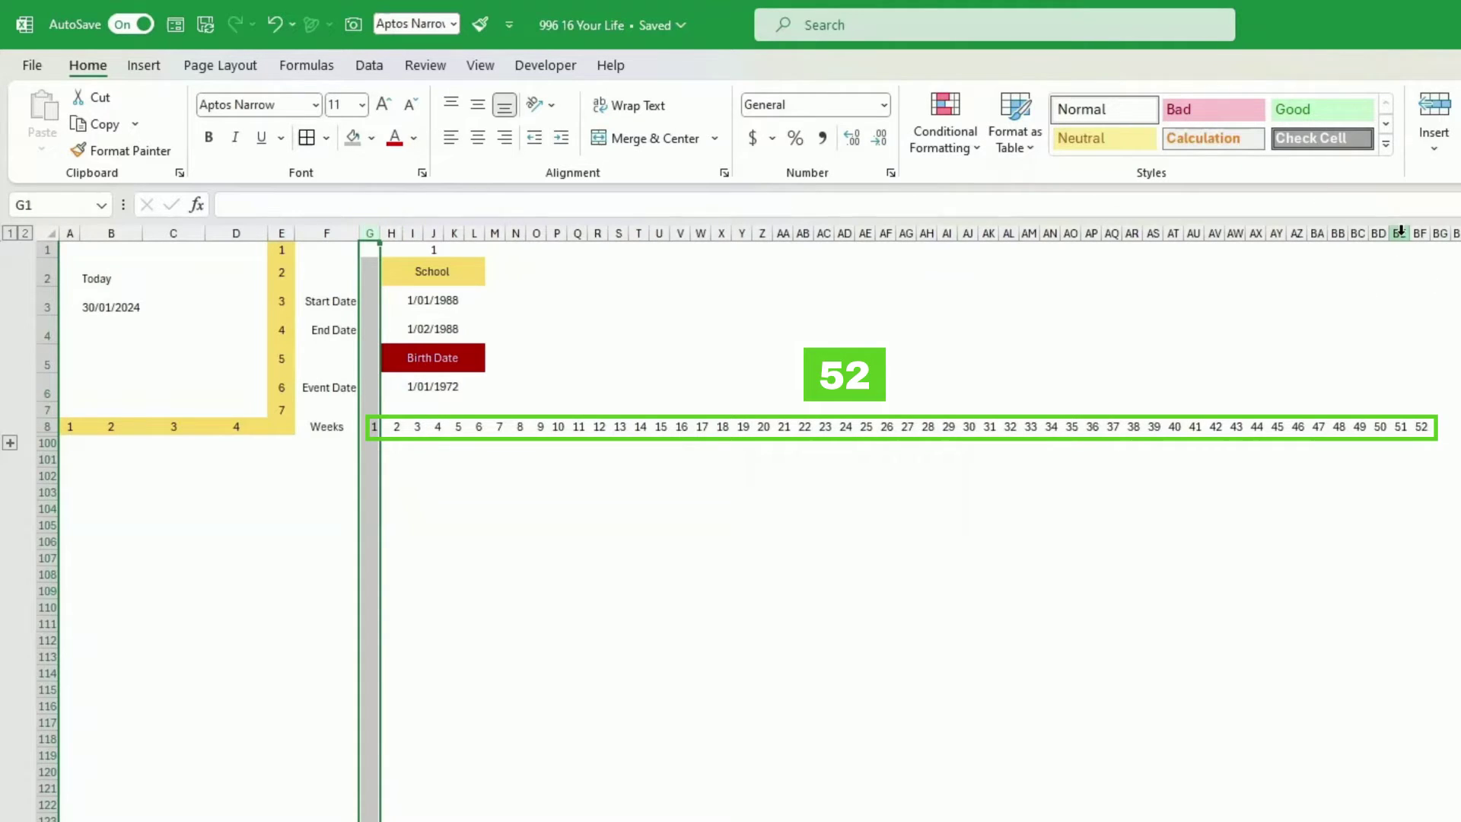
click(1420, 427)
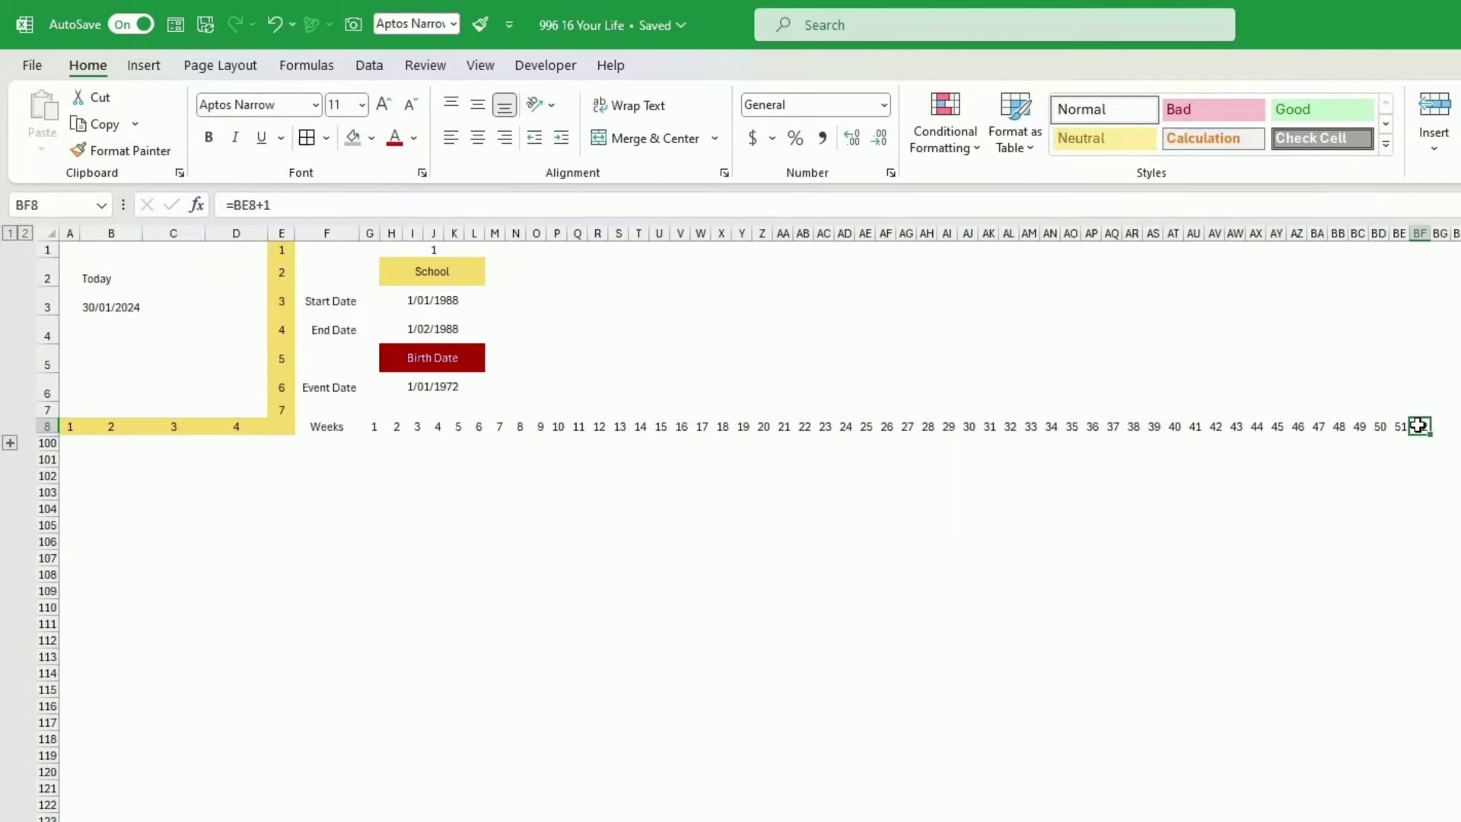
drag(1420, 427, 365, 426)
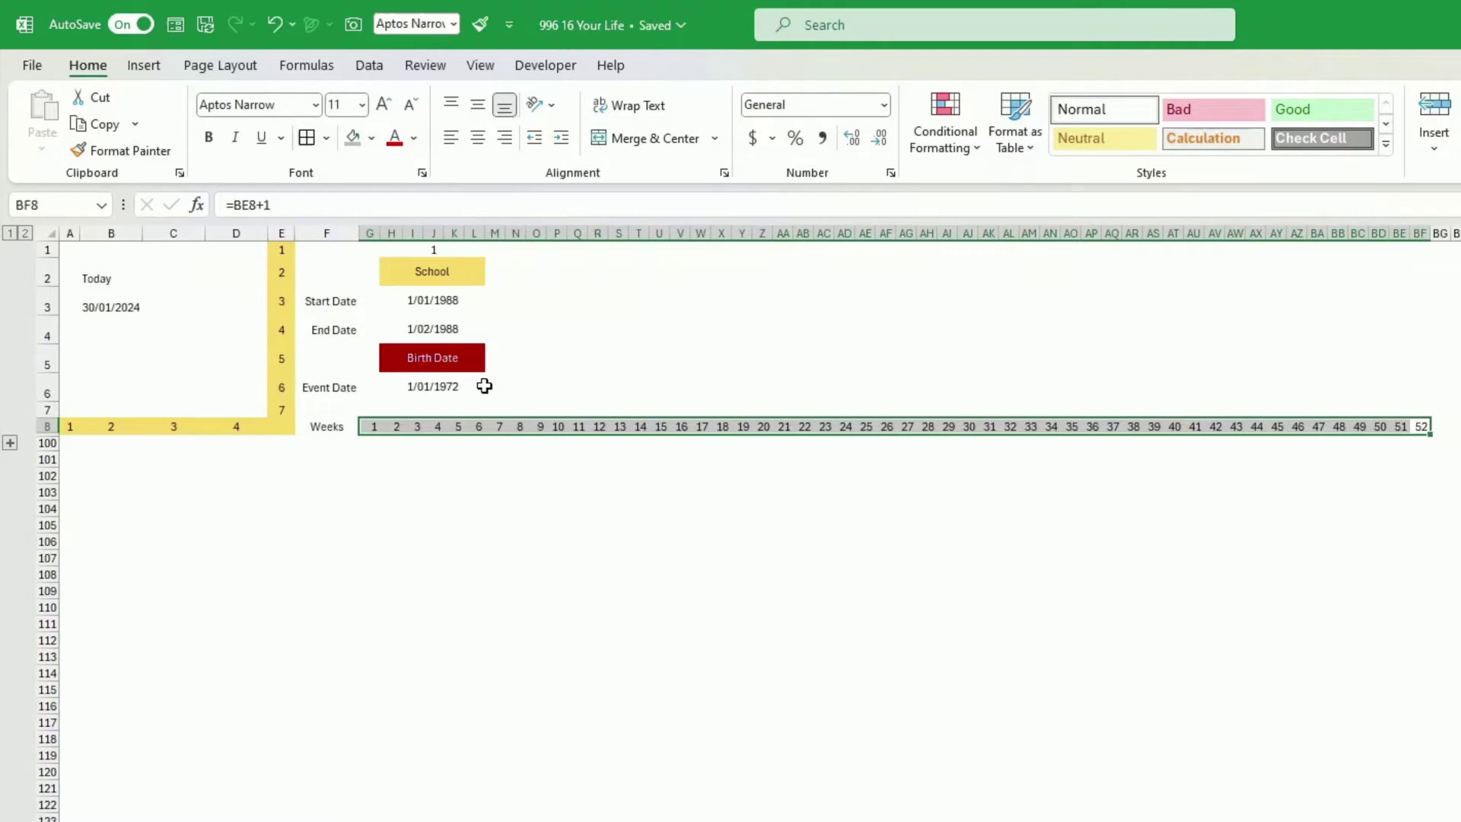
Select the merged period number 1 and the cells spanning the first period
click(434, 249)
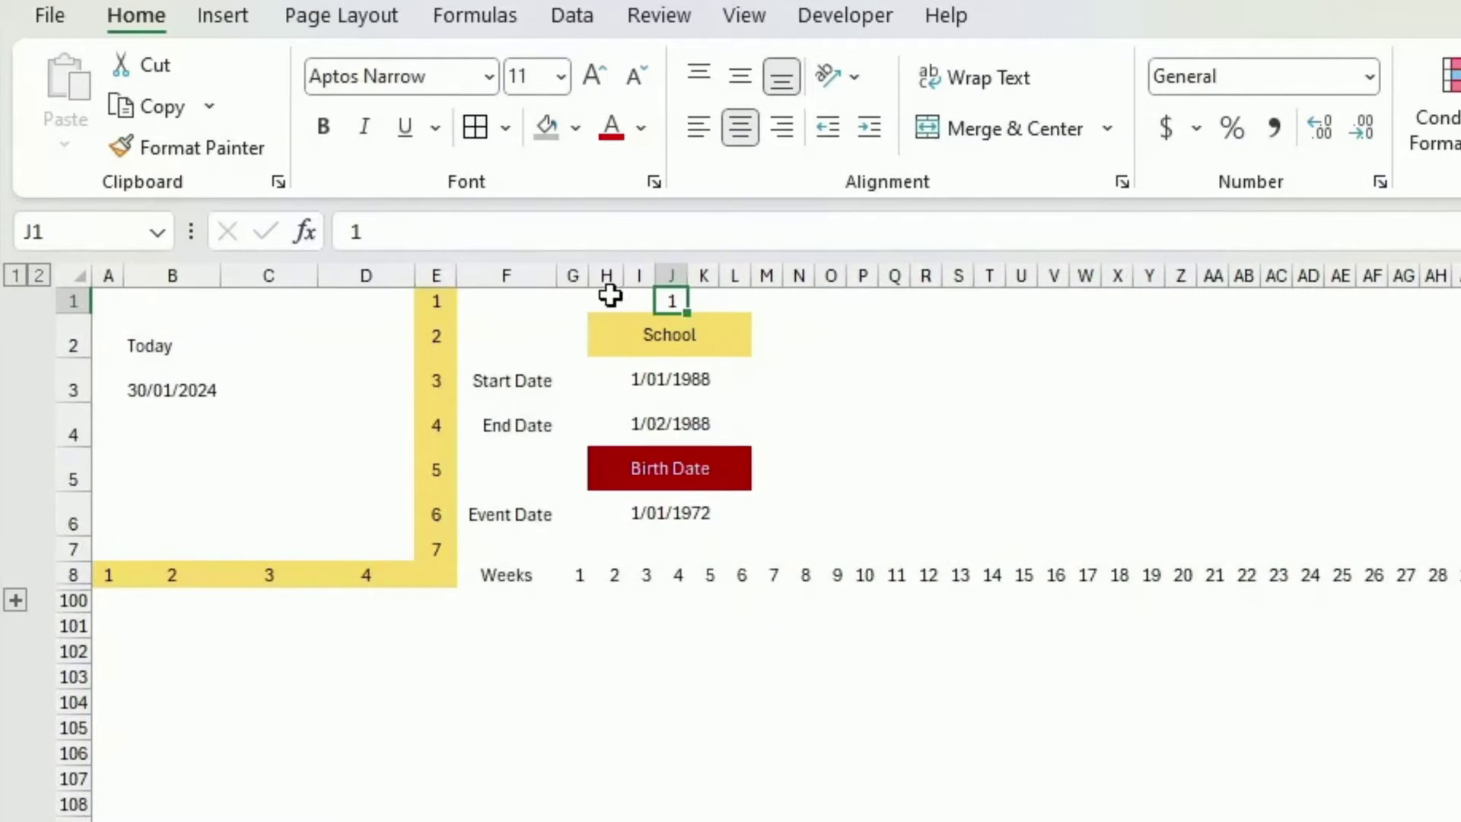
drag(605, 298, 740, 294)
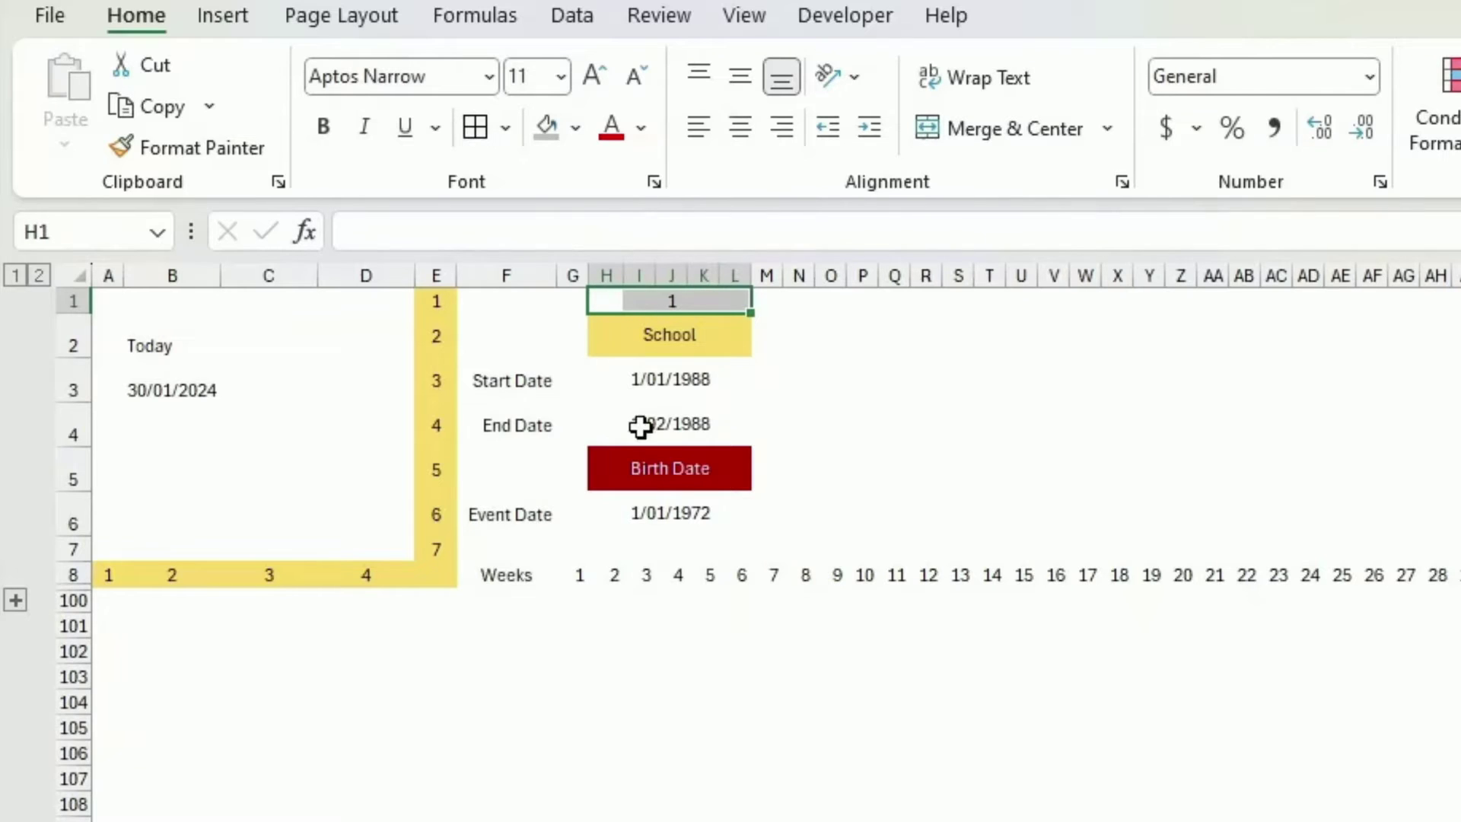
drag(570, 548, 577, 298)
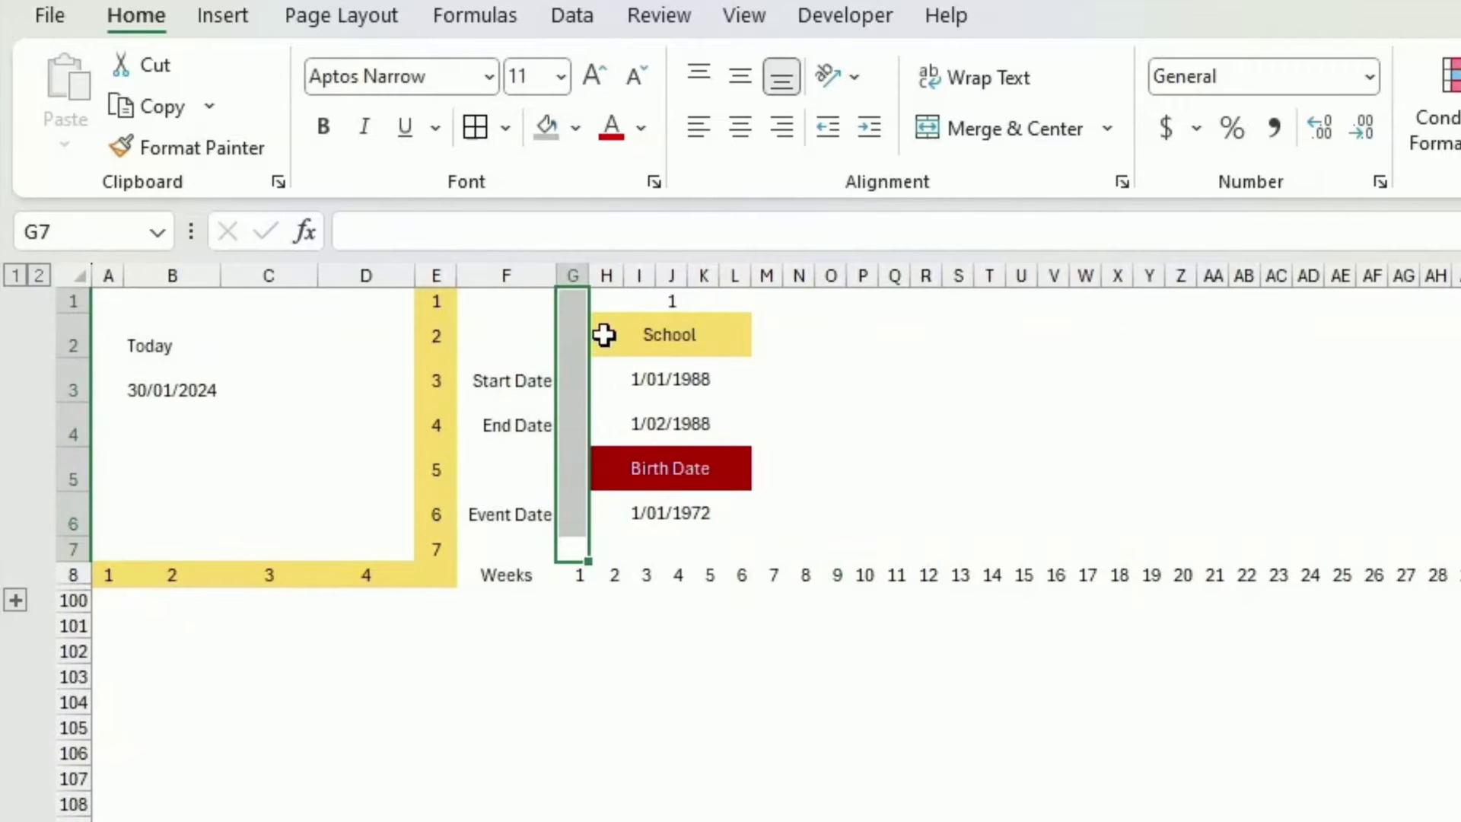
drag(608, 300, 730, 300)
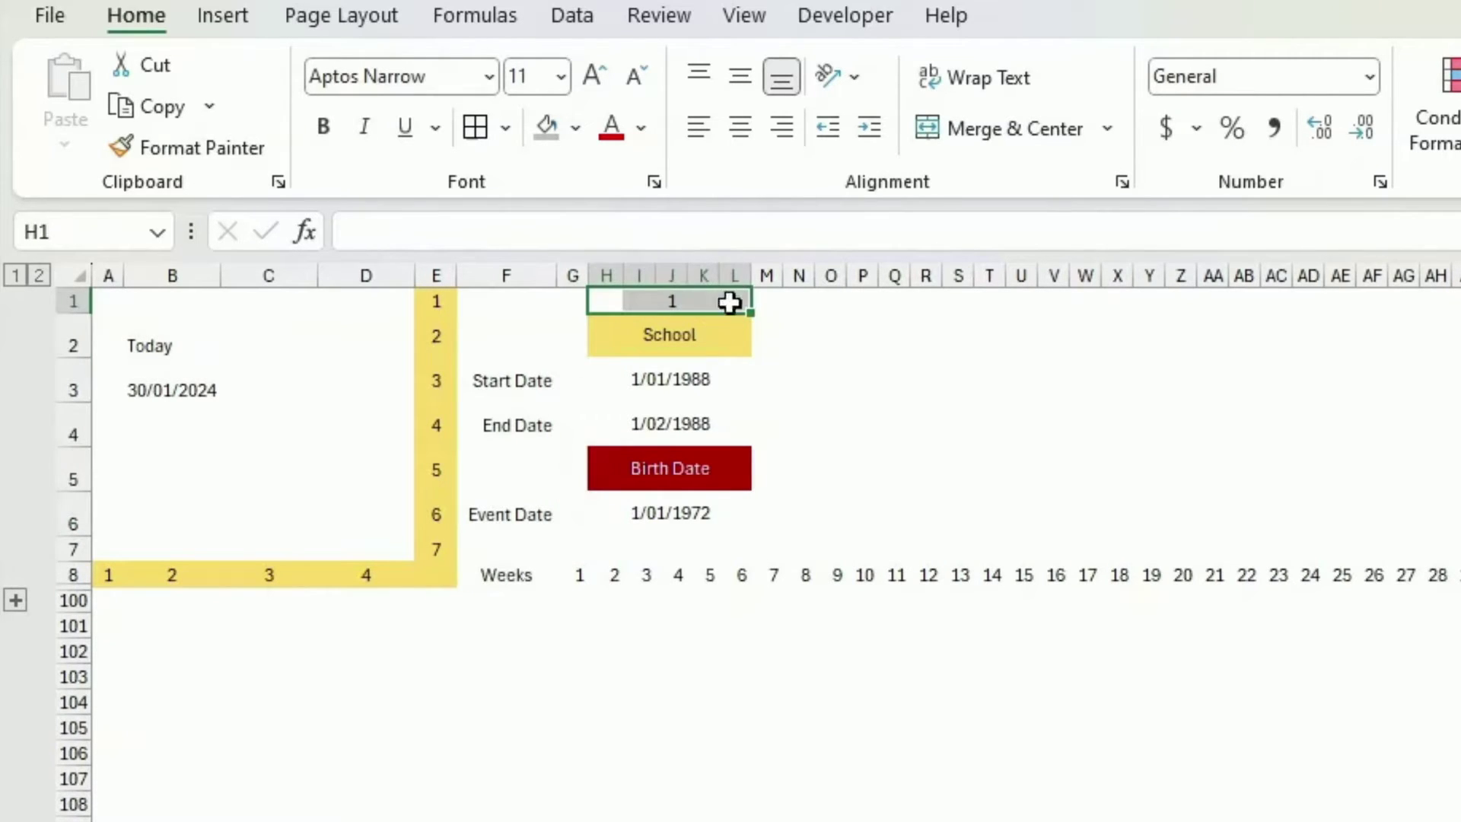
click(670, 304)
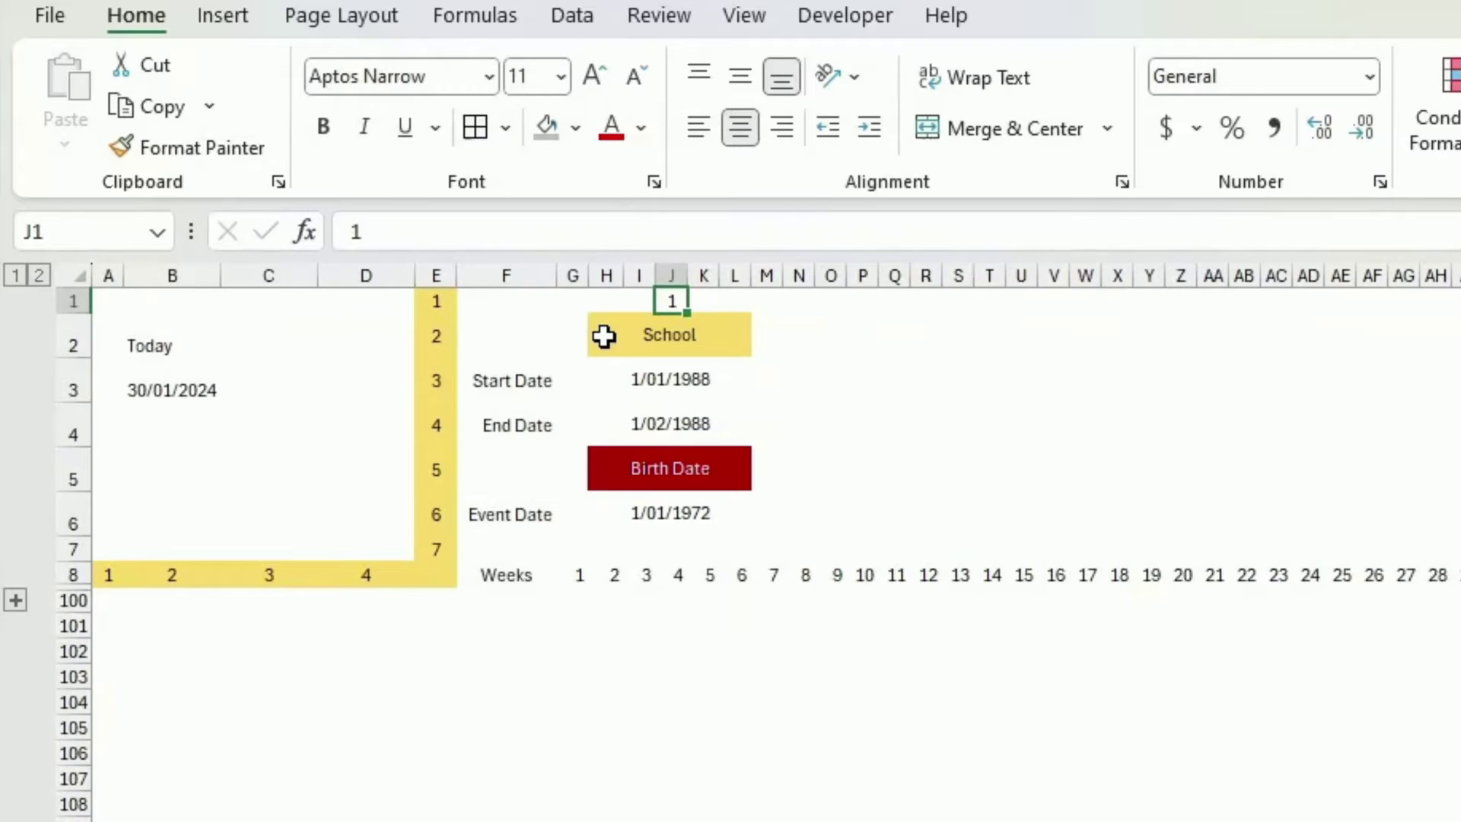
Rename the School period label to 'Period 1'
click(605, 336)
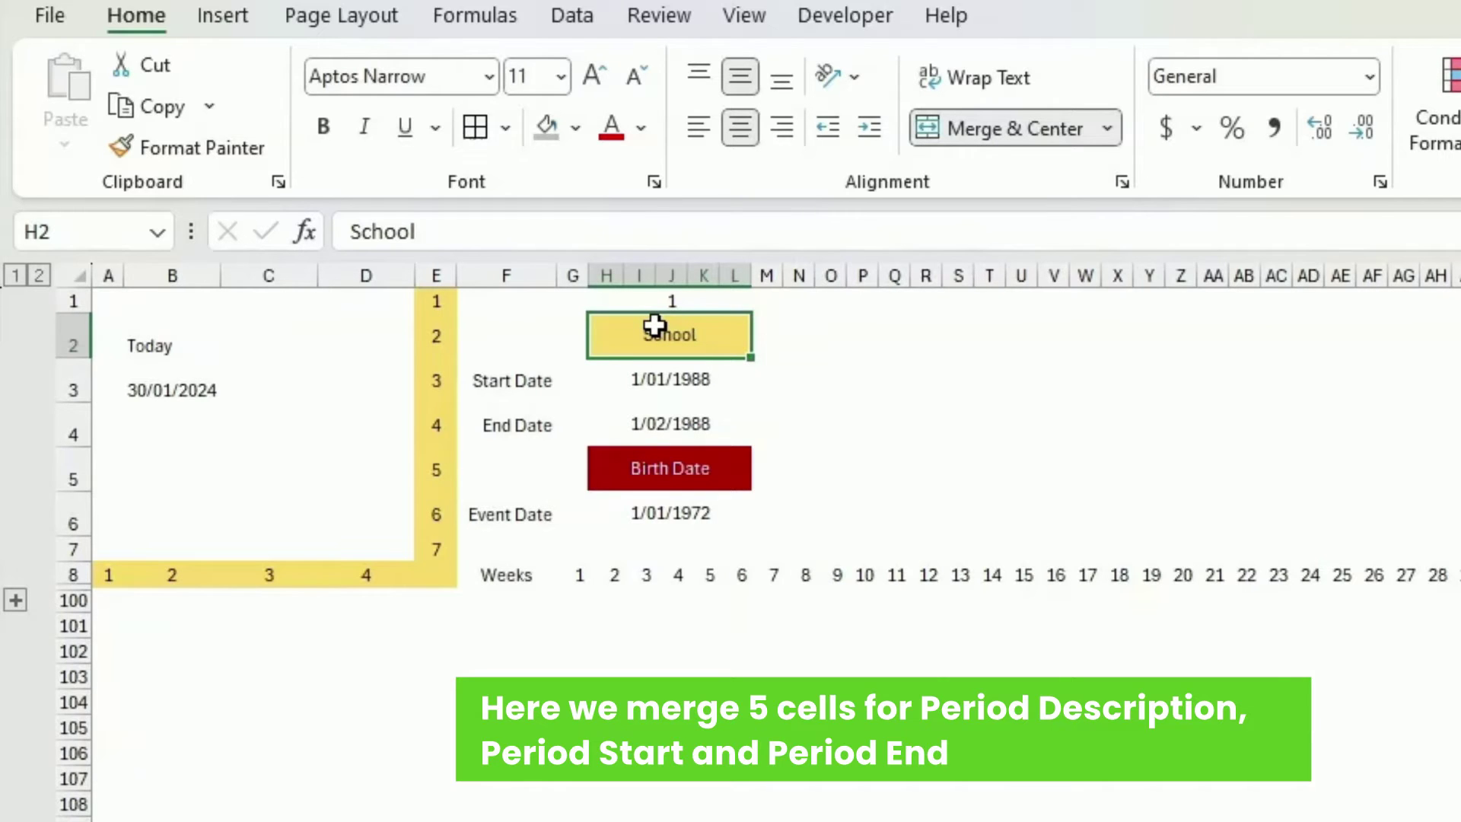
text(Peri)
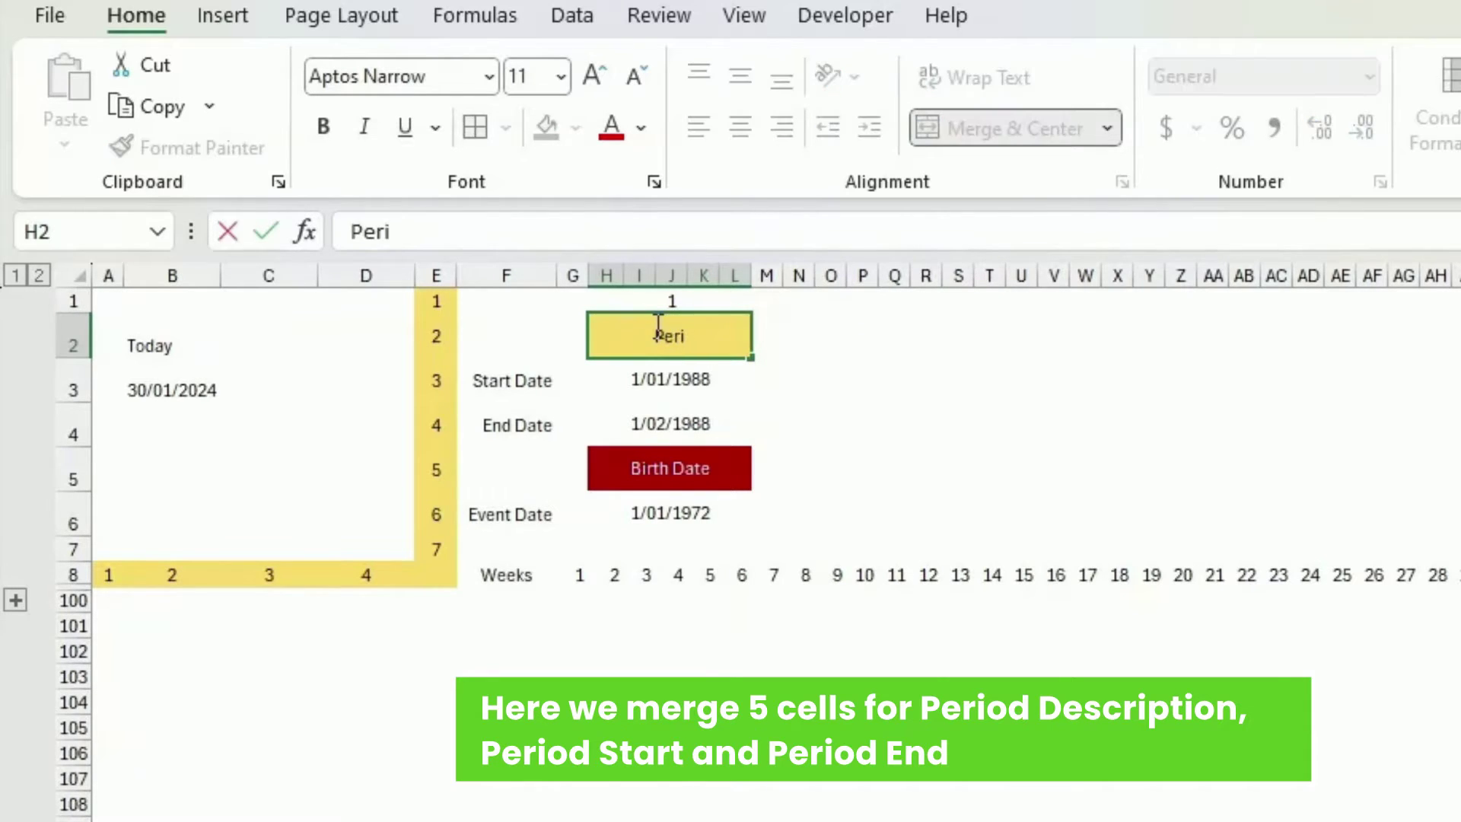
text(od 1)
key(Return)
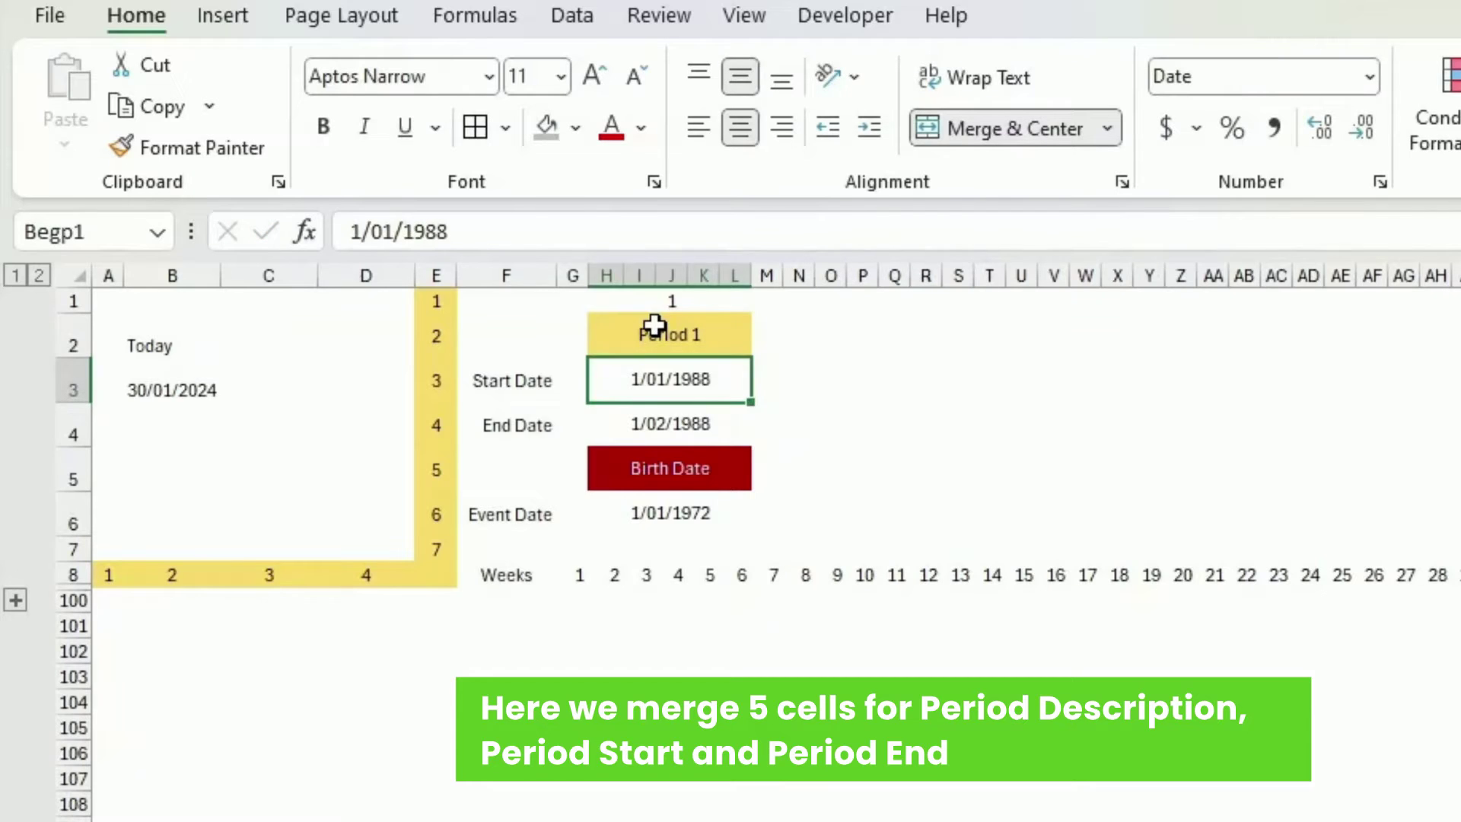
click(656, 326)
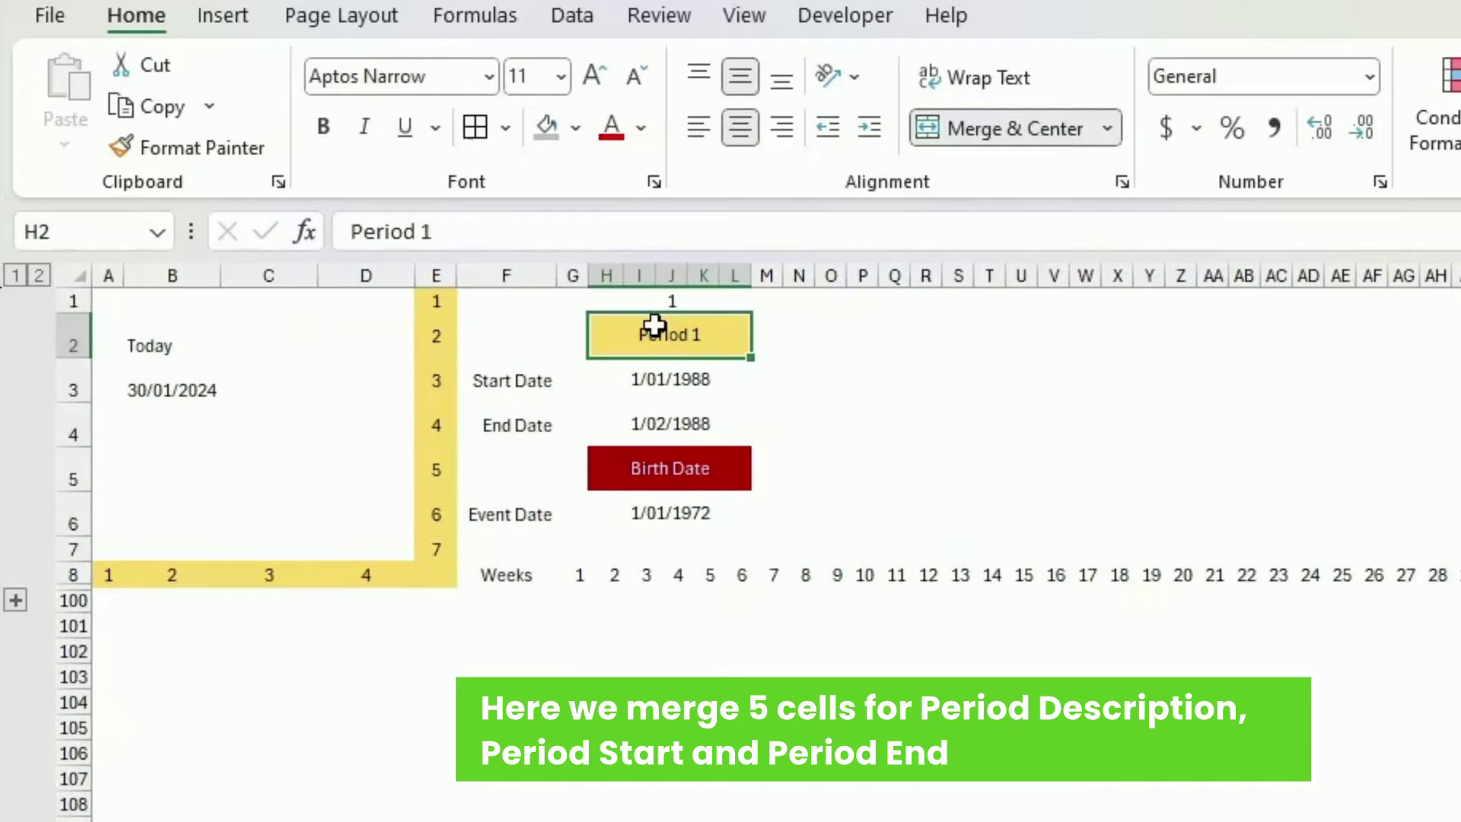
Check the Start Date 1/01/1988 and End Date 1/02/1988 cells and their captions
click(651, 372)
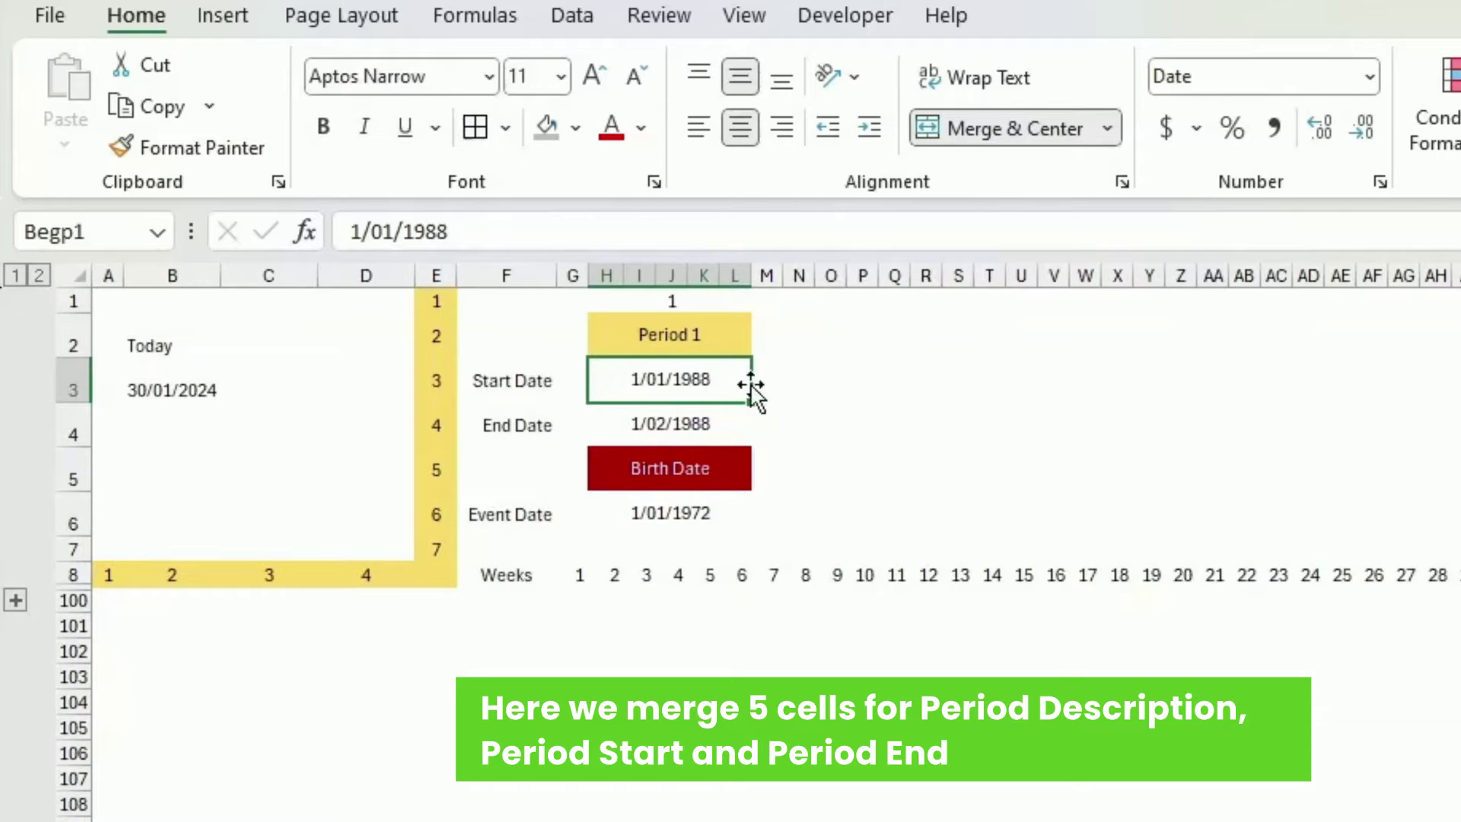
click(614, 424)
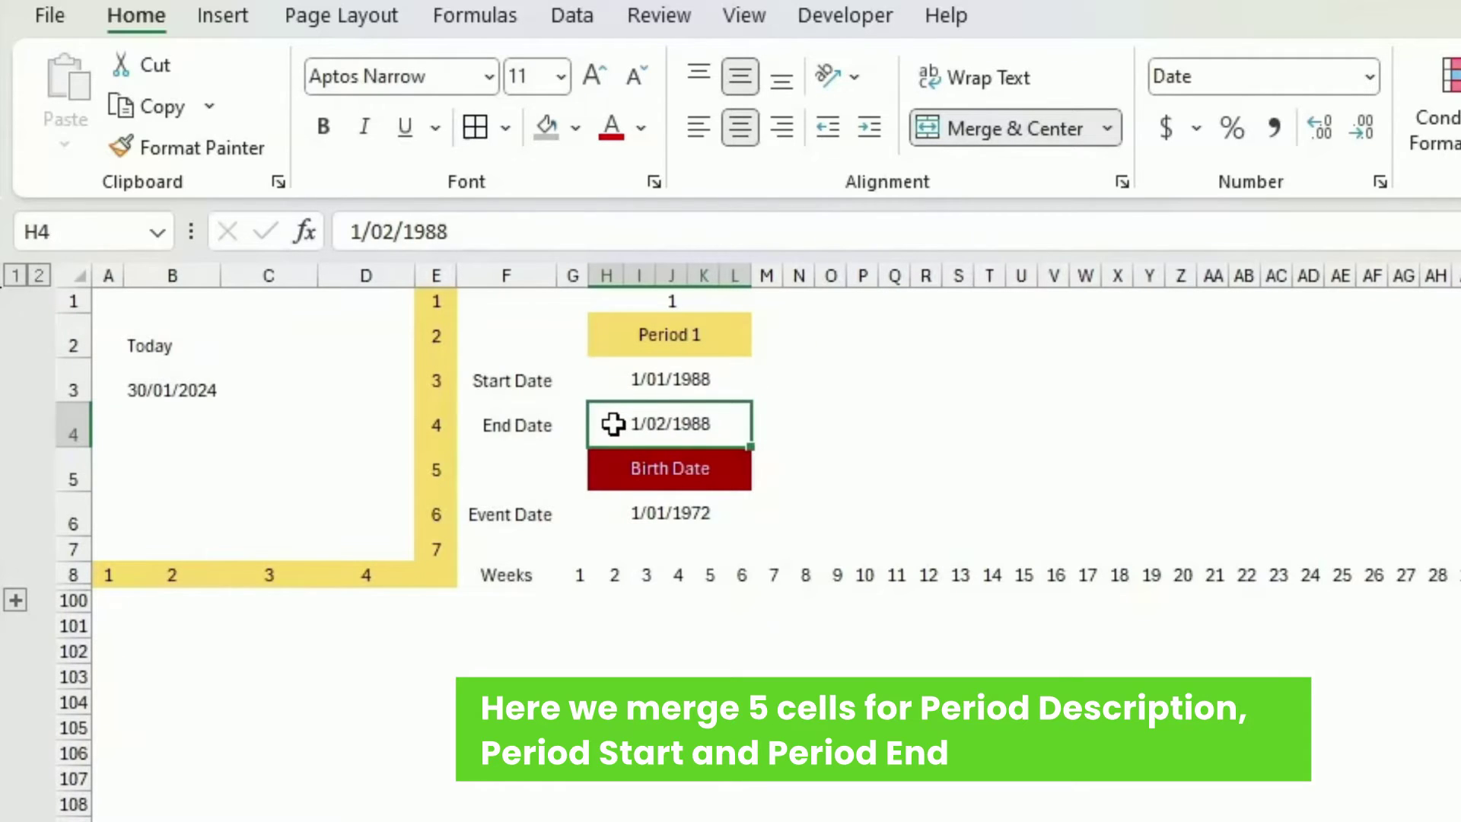
click(540, 386)
click(548, 426)
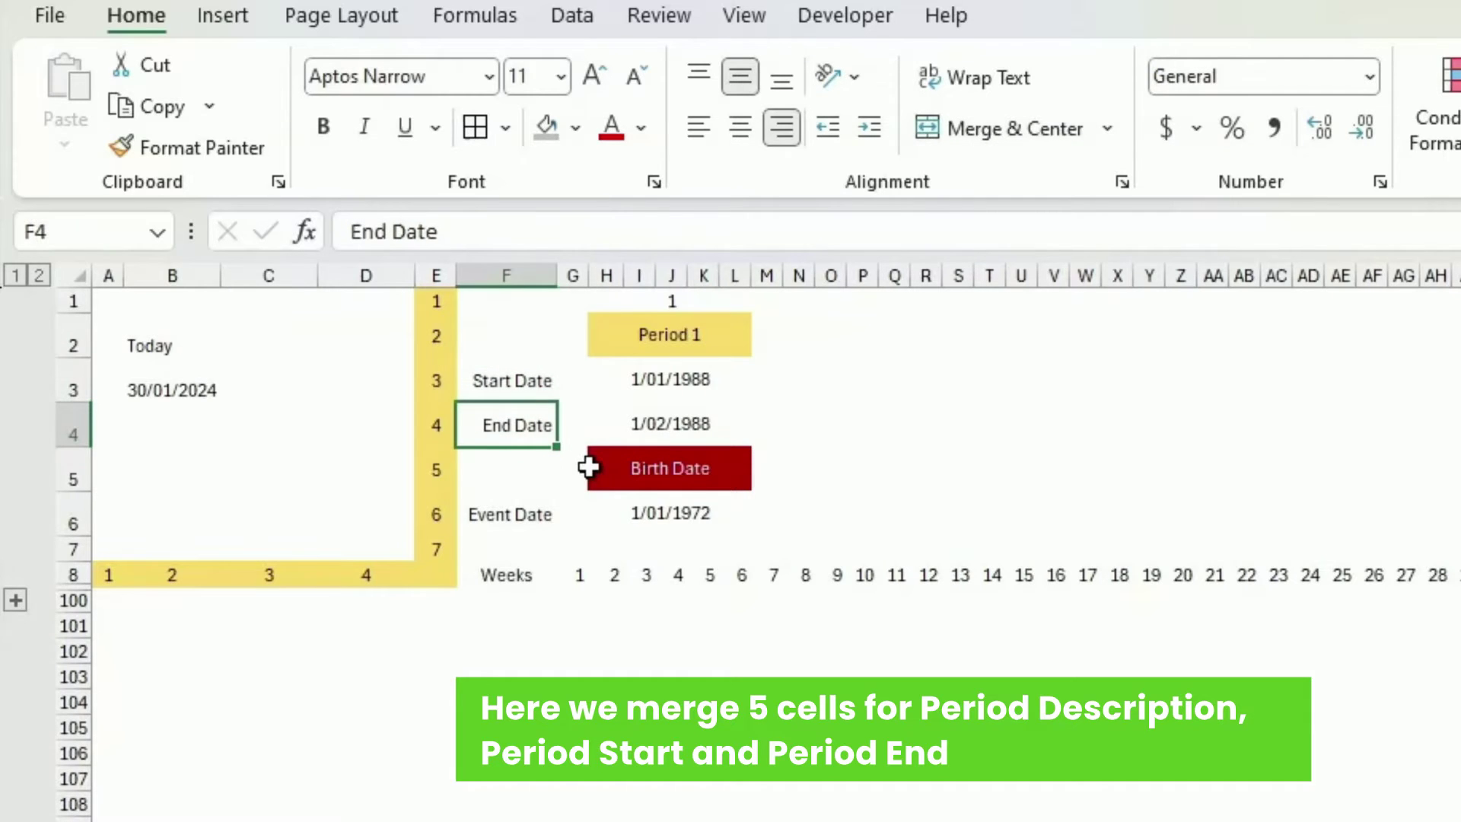
click(592, 389)
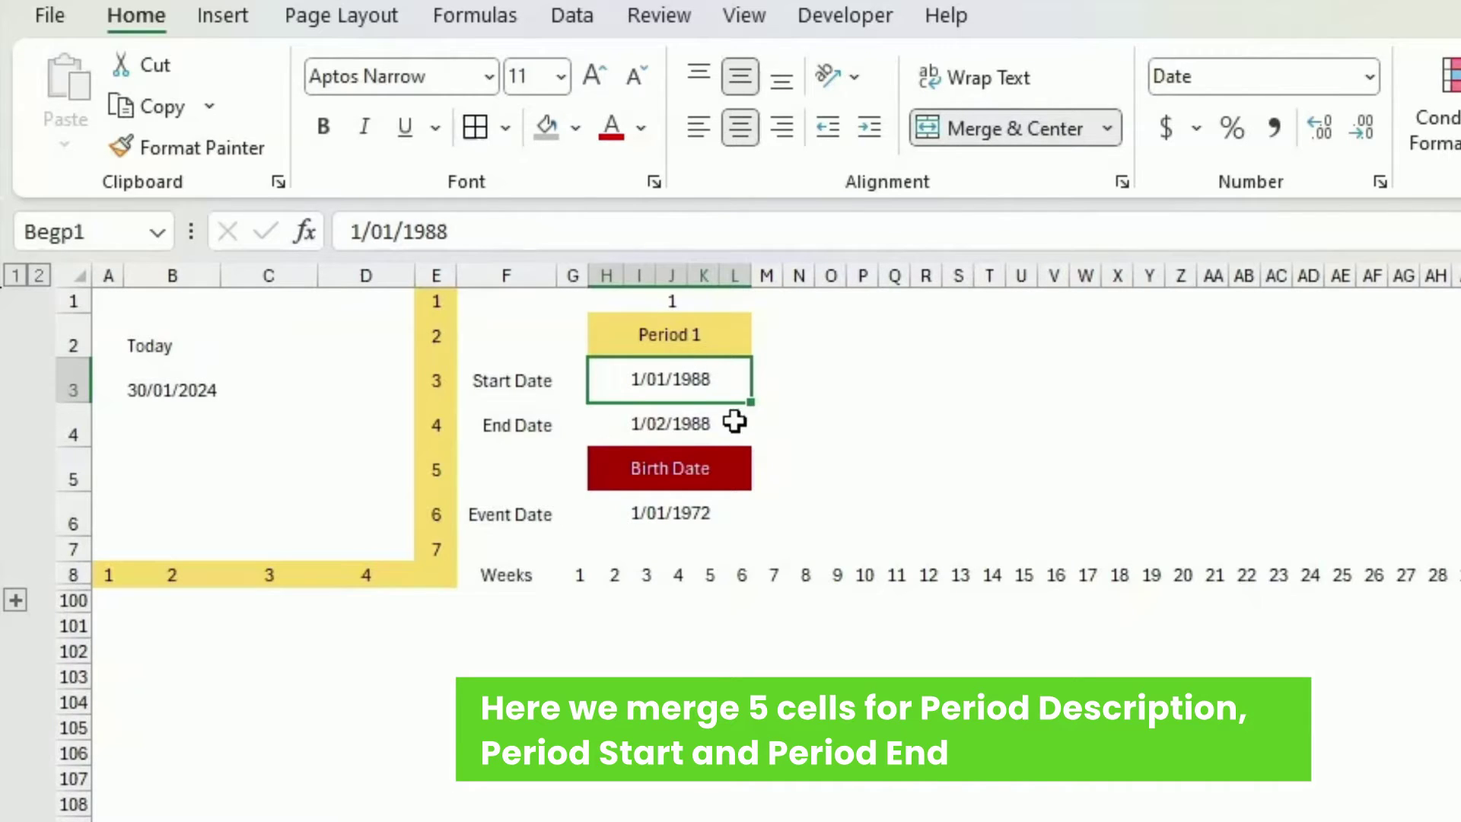
click(702, 421)
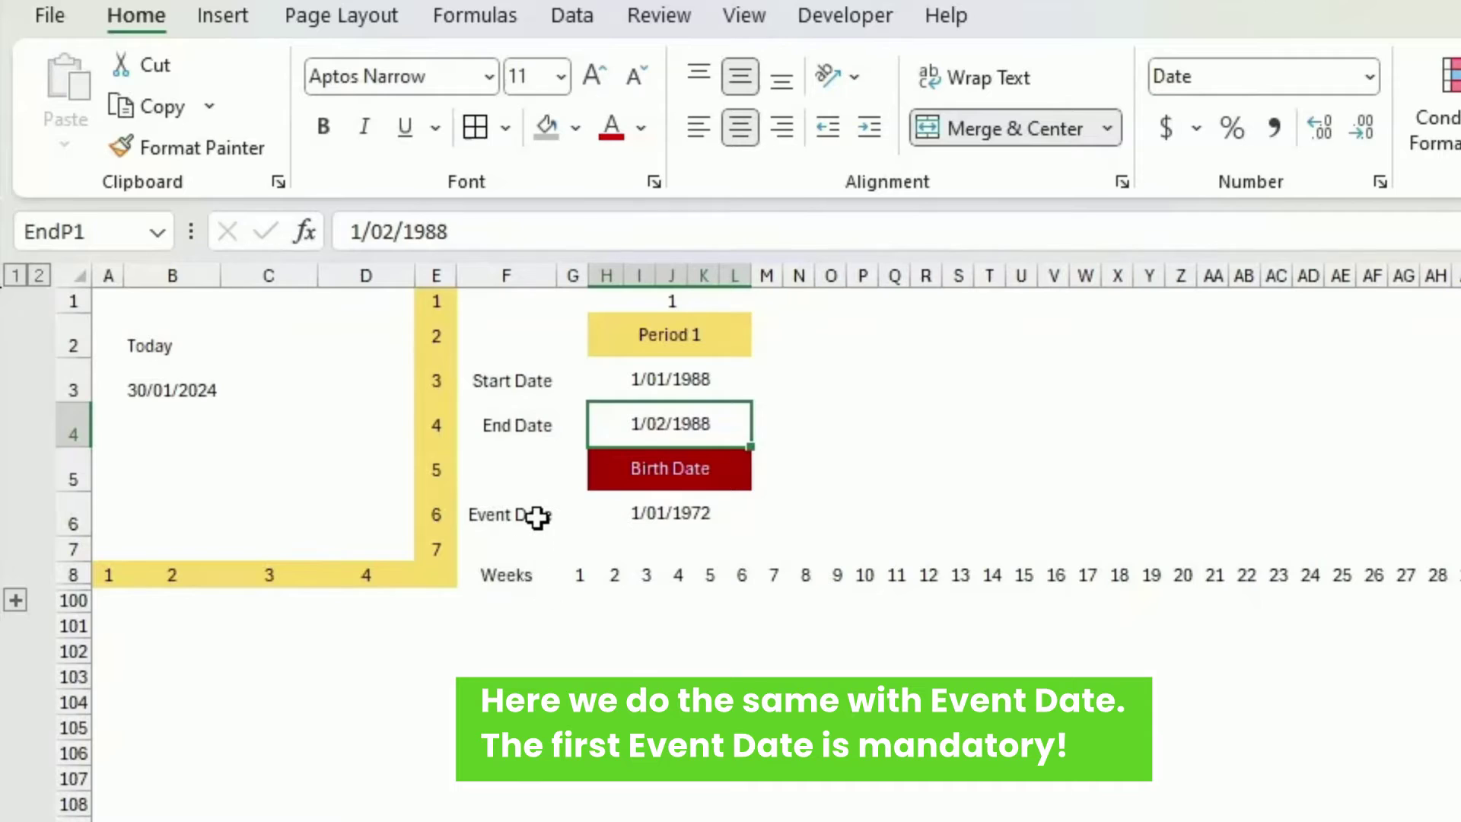
Change the event date under Birth Date to 1/5/1972, then select weeks 1–5
click(738, 478)
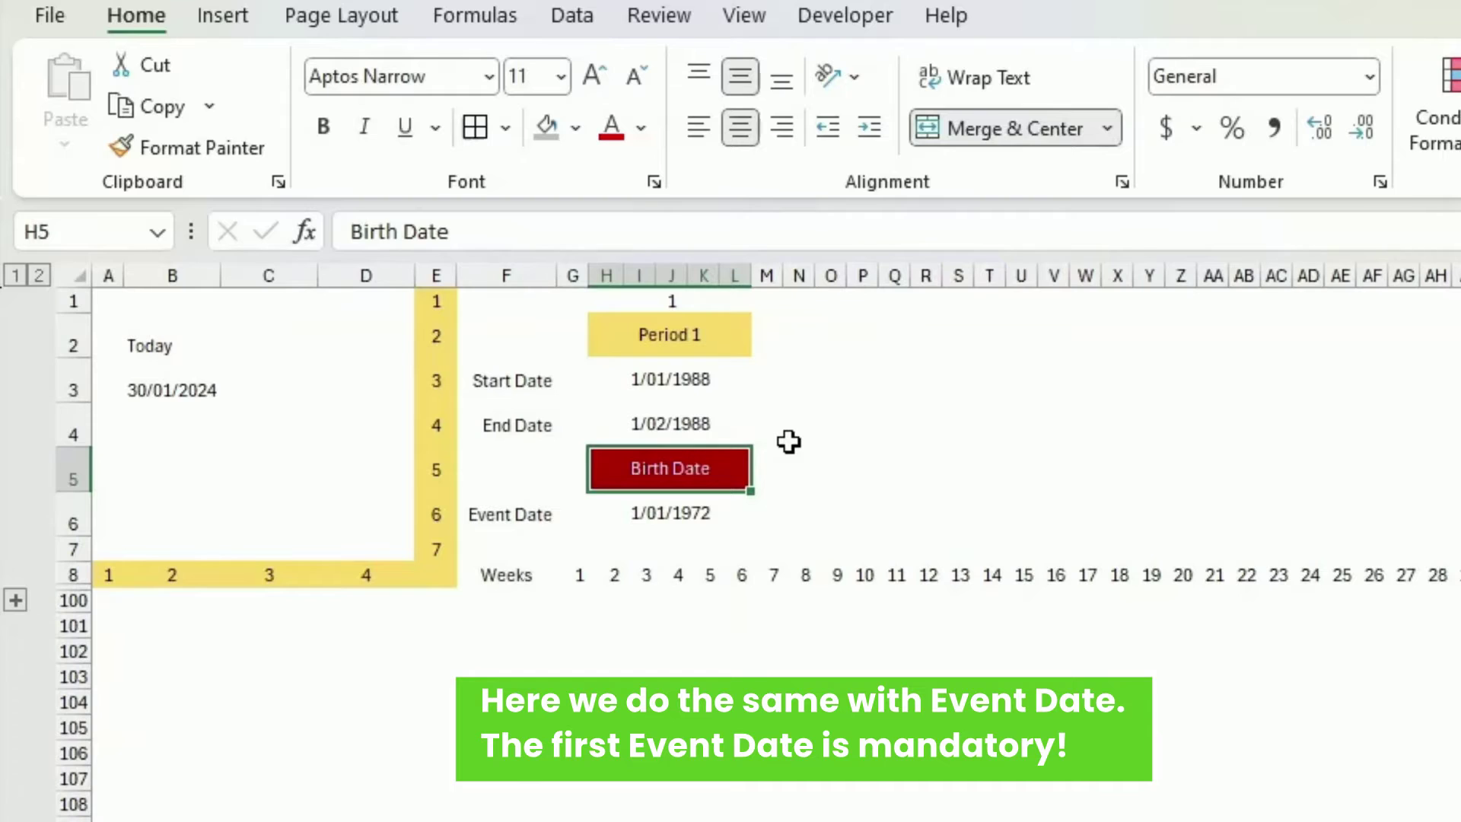
key(Down)
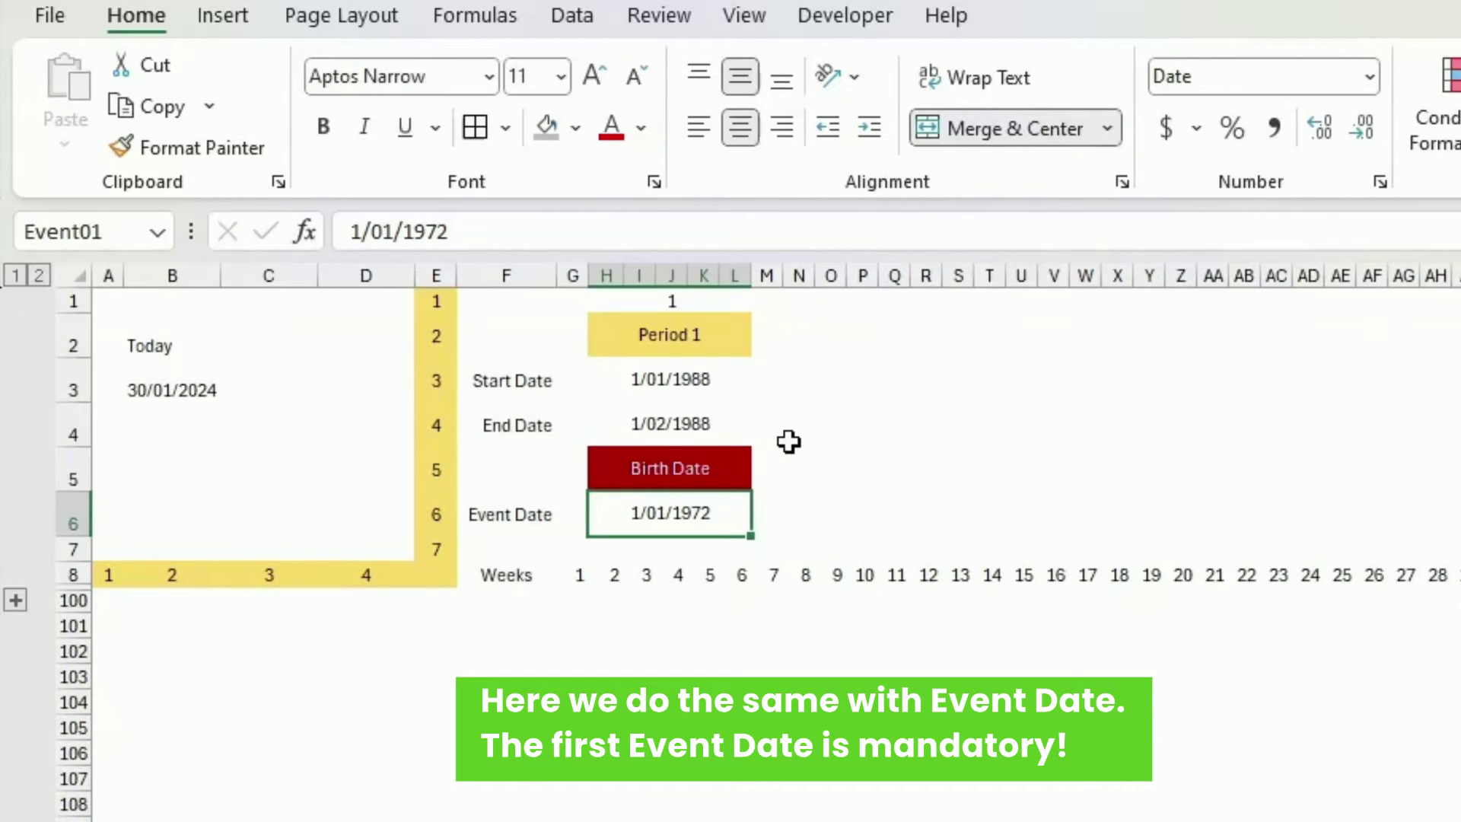
text(1/)
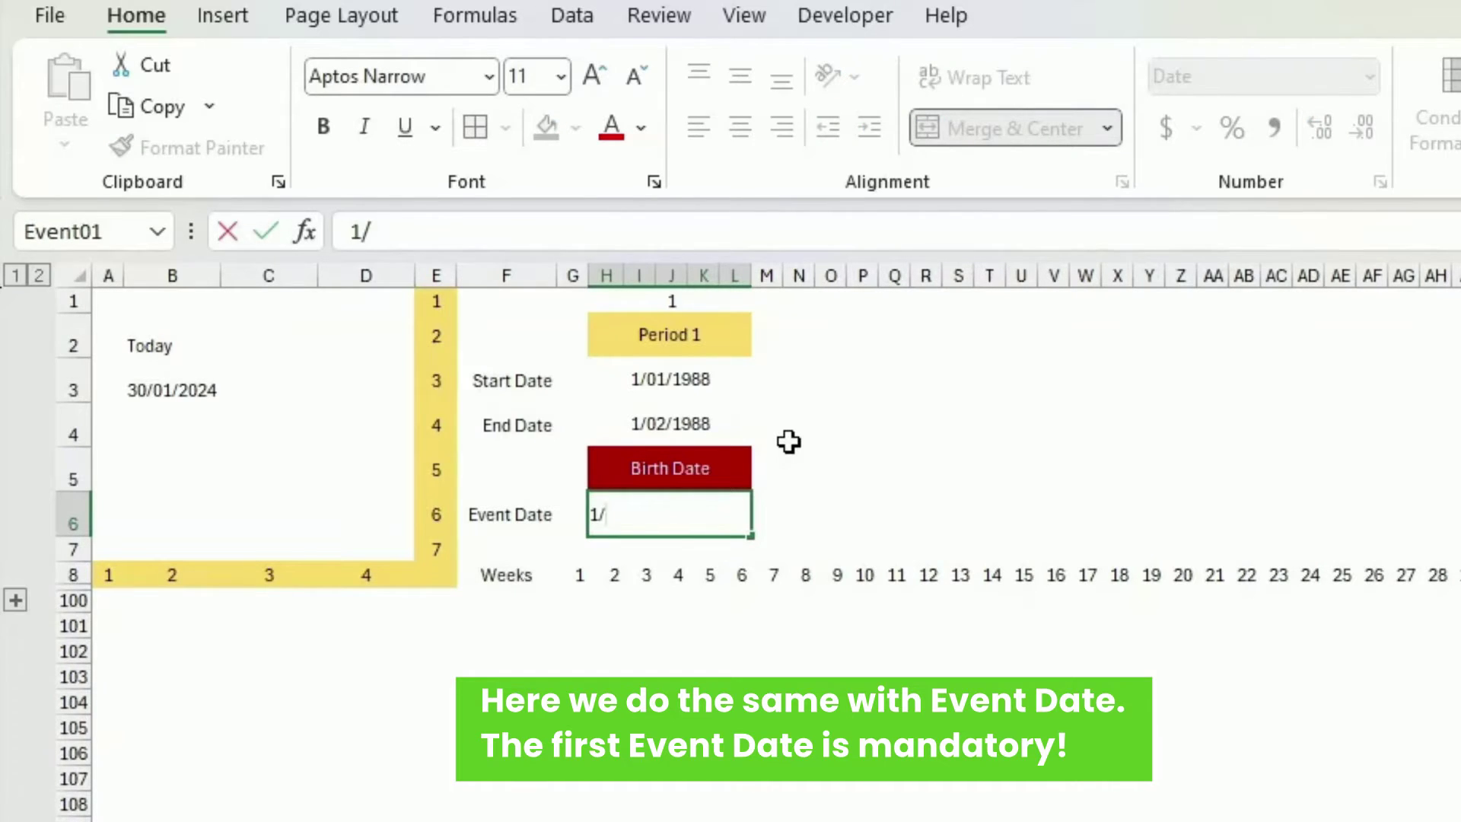
text(5/1972)
key(Return)
key(Up)
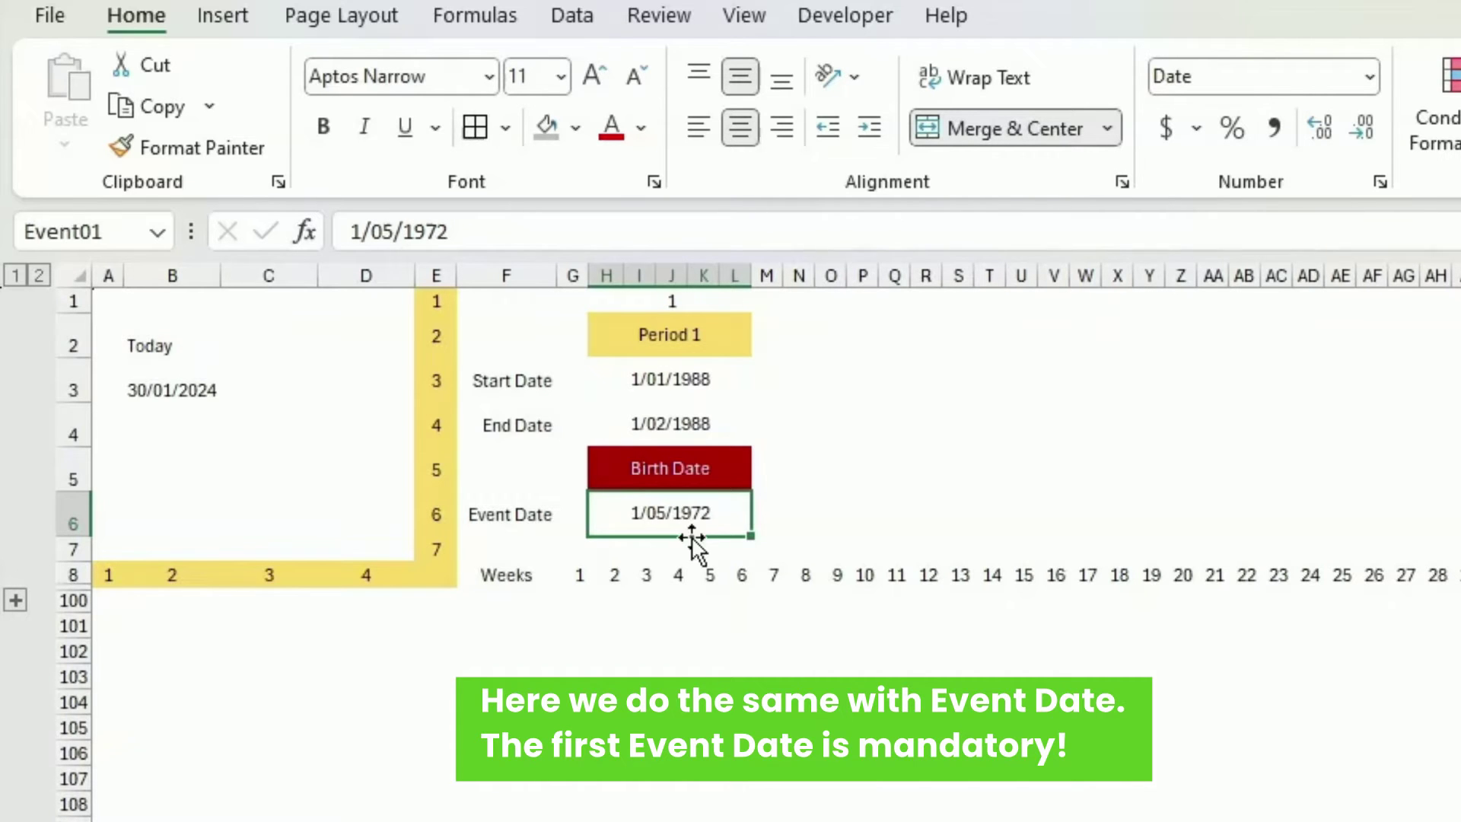
drag(581, 580, 710, 578)
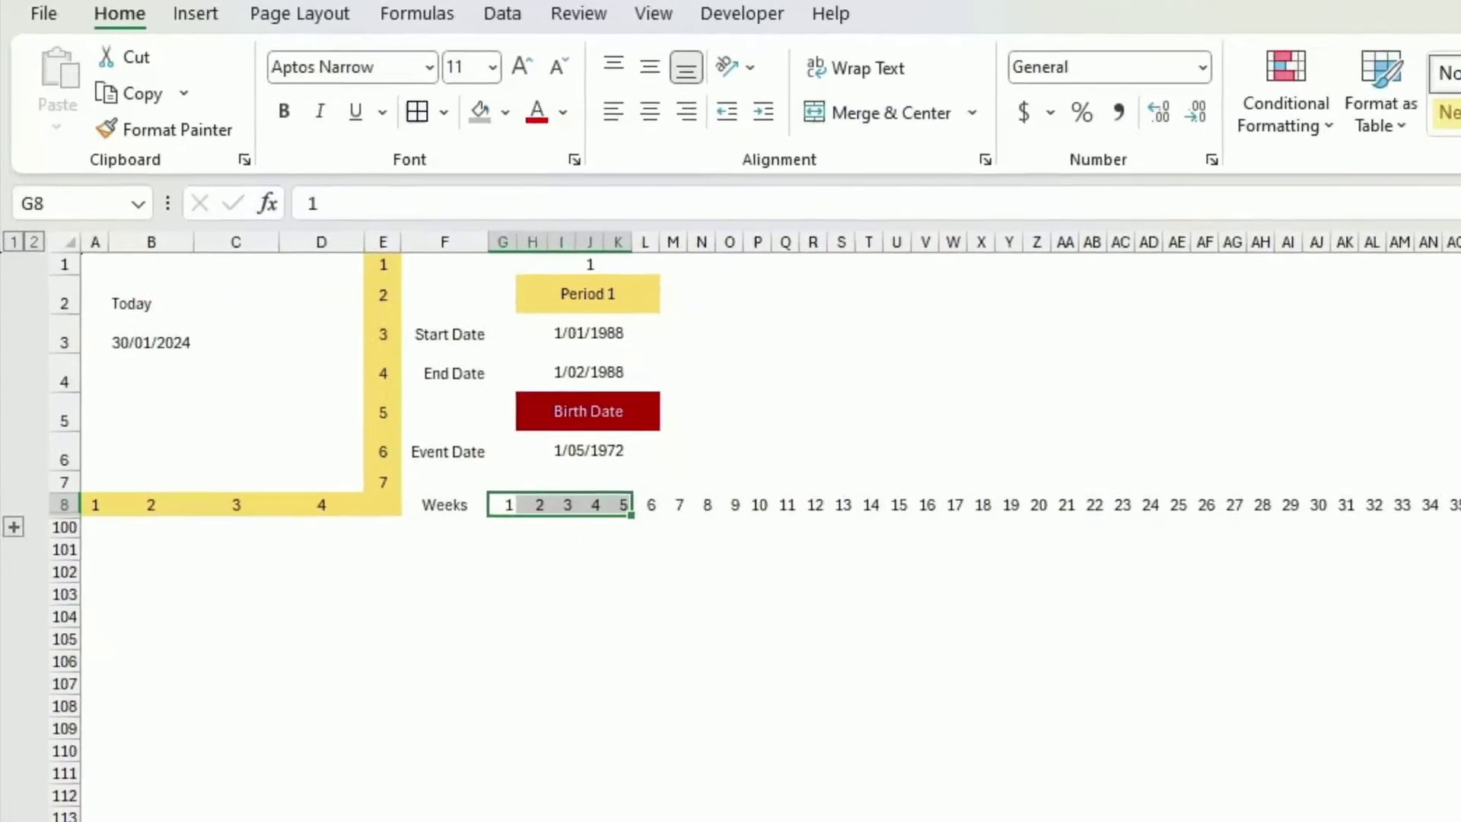
click(440, 500)
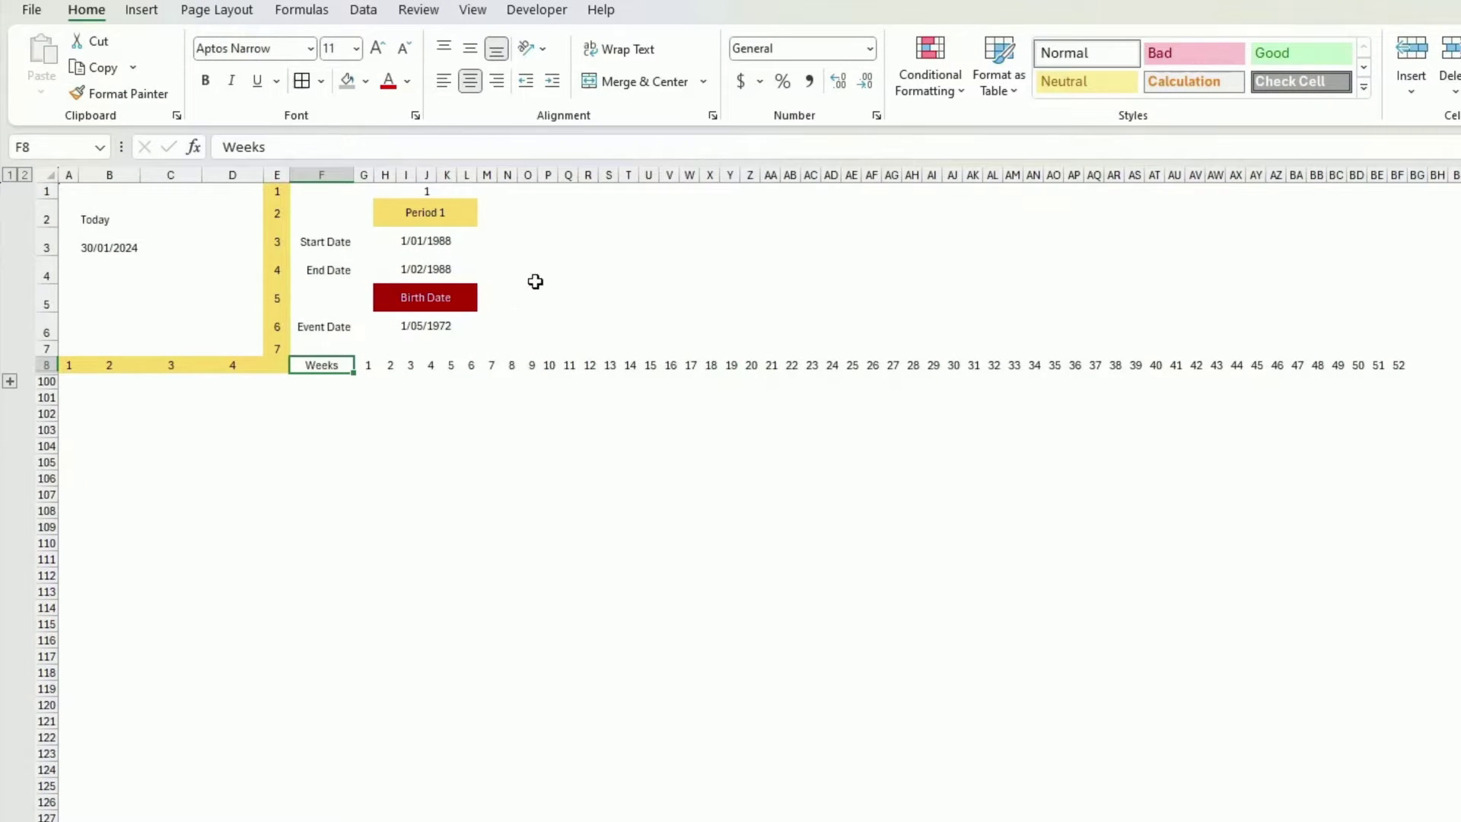
click(99, 218)
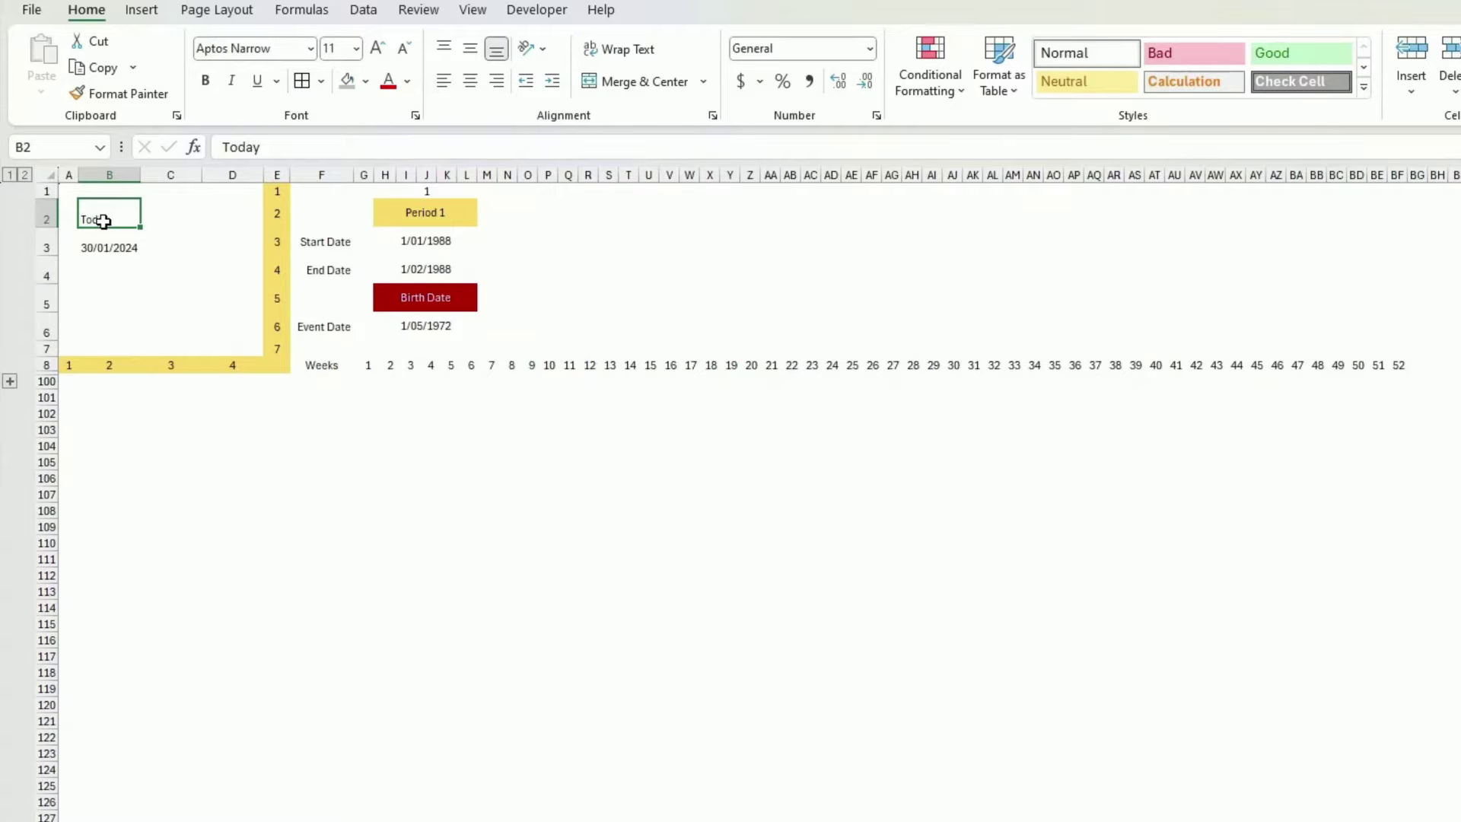
key(Down)
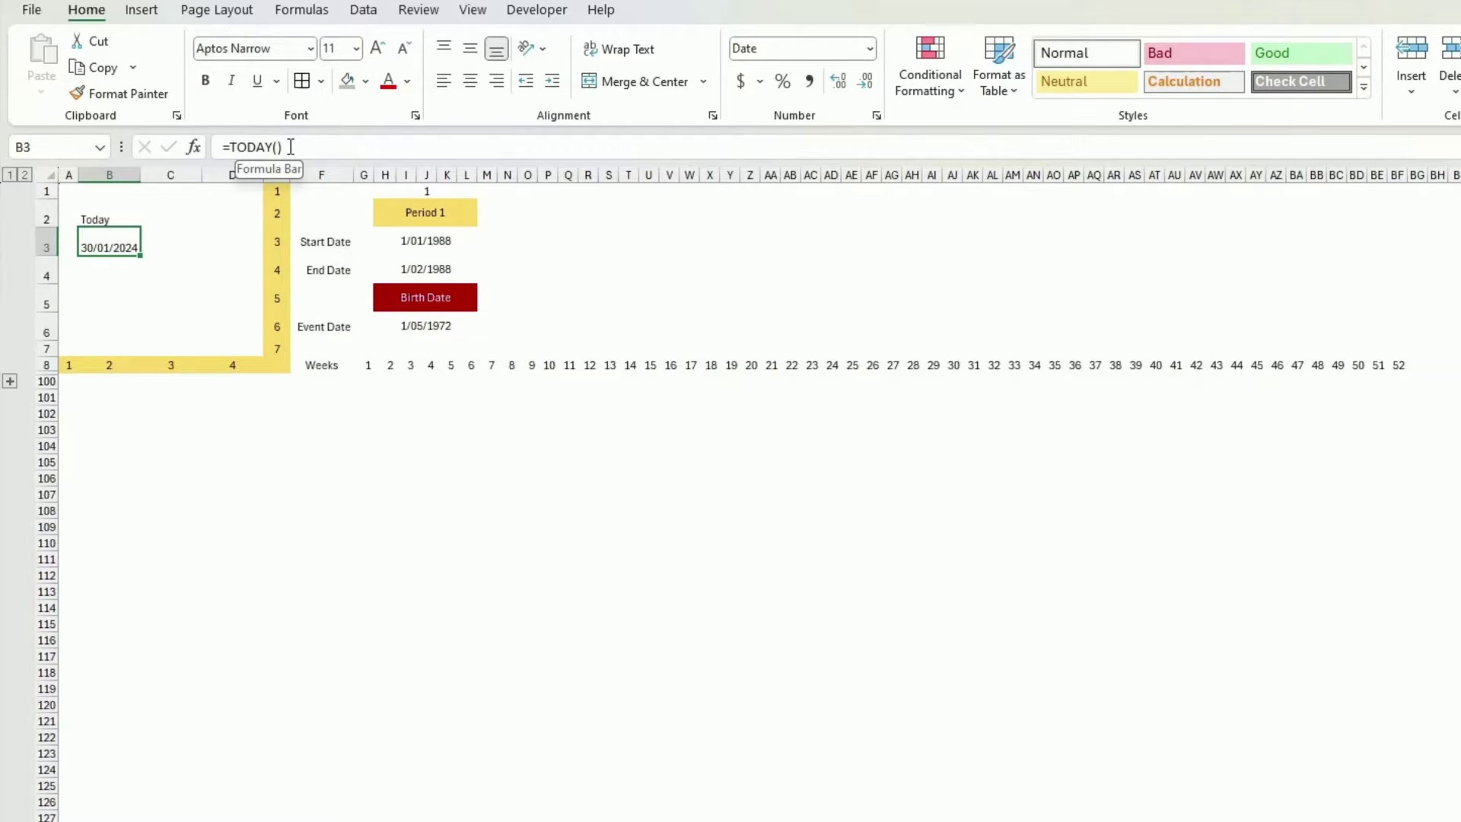
key(Return)
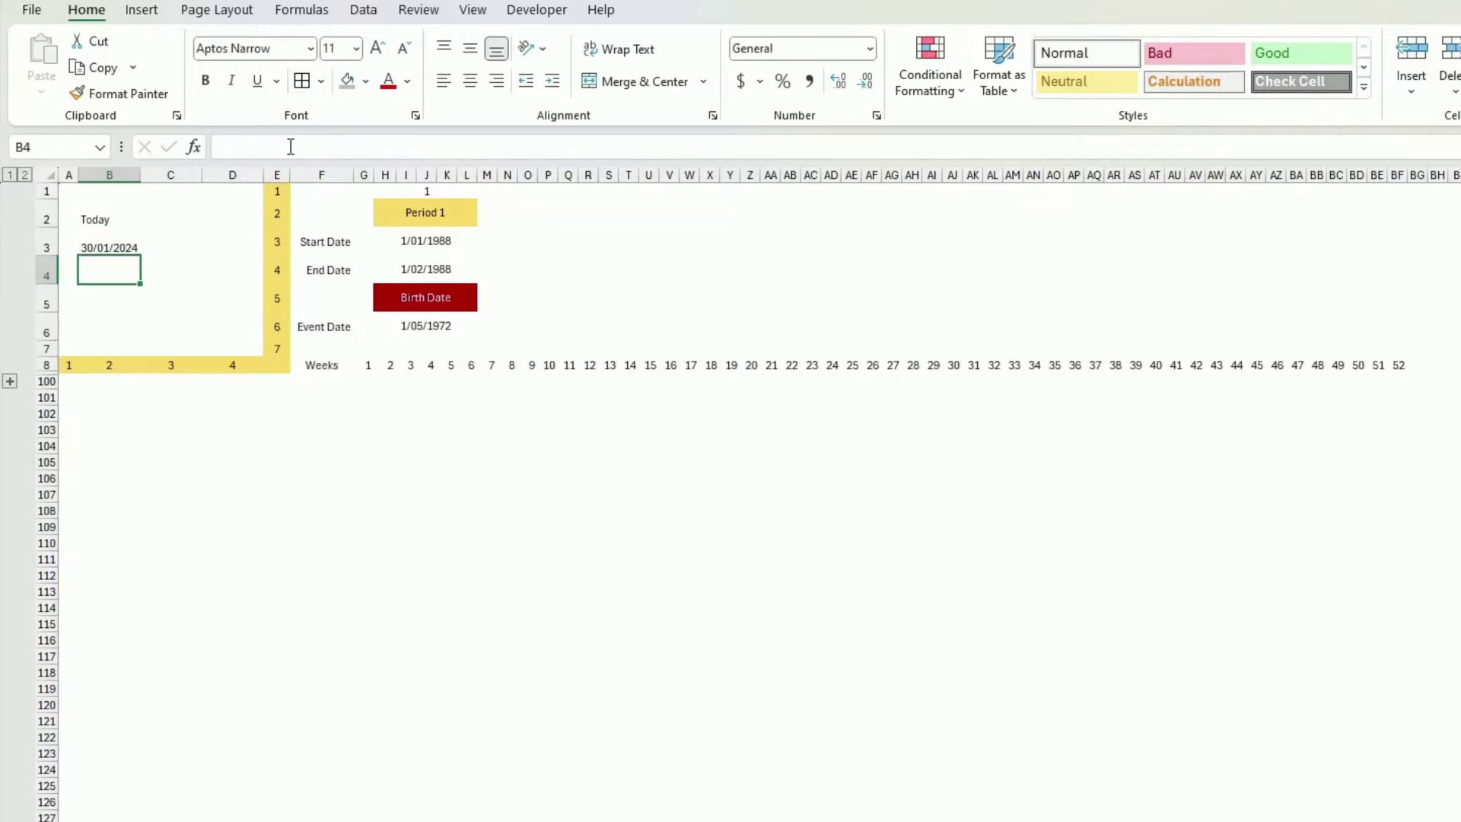
key(Up)
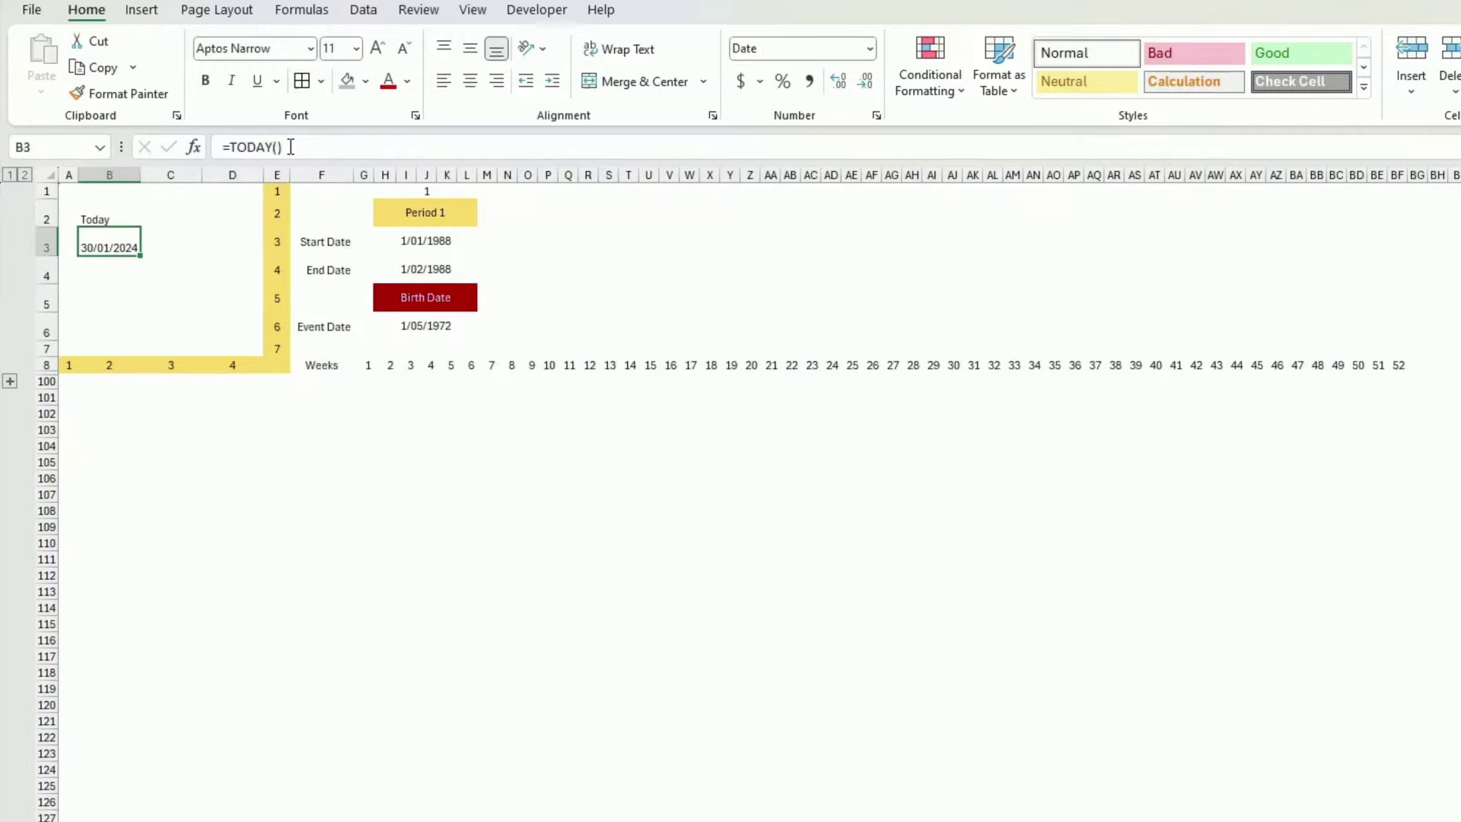
click(363, 416)
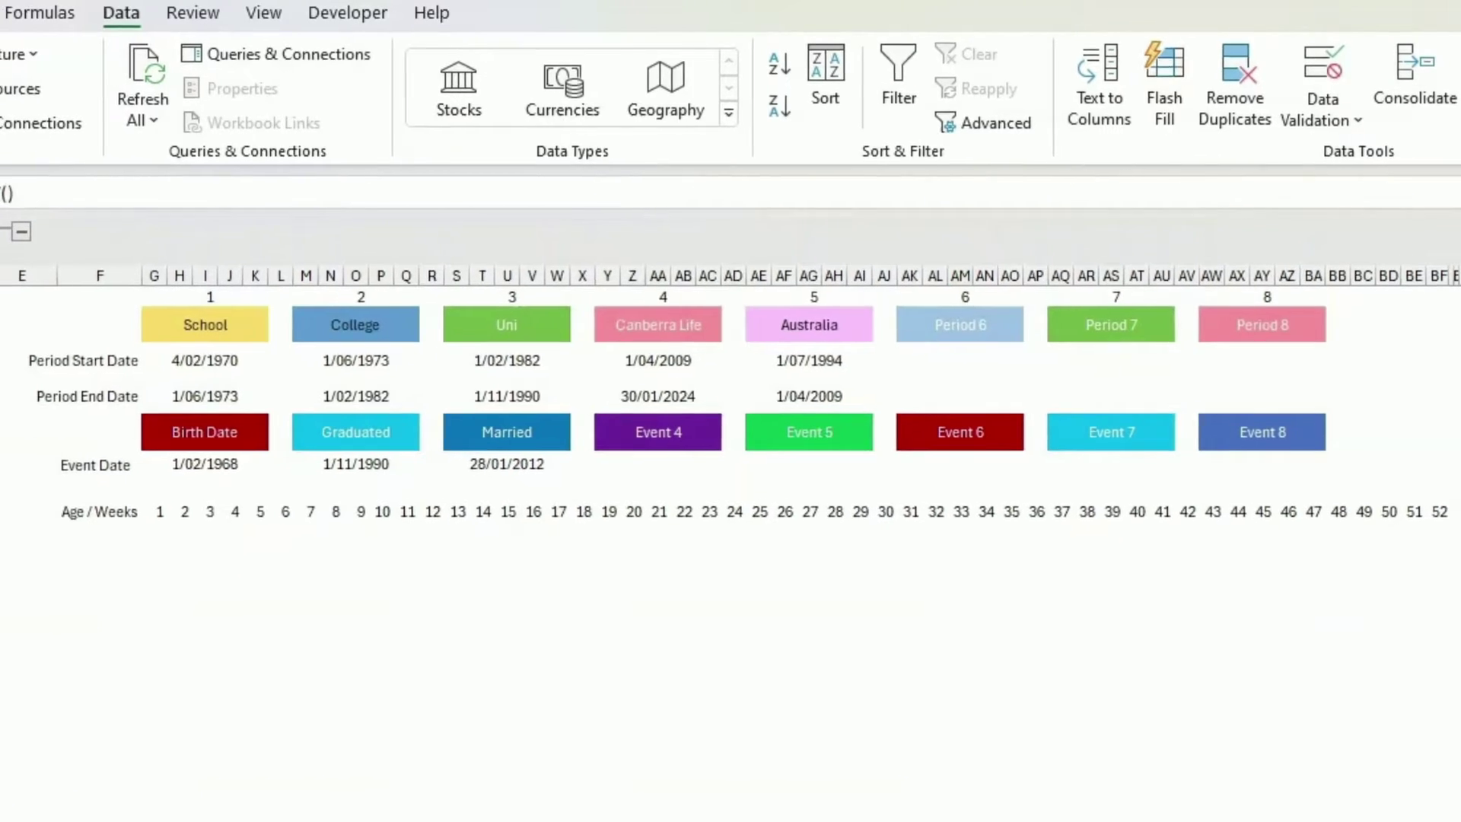
Move the =TODAY() date from B4 to F2 and delete the leftover Today label in B3
click(88, 323)
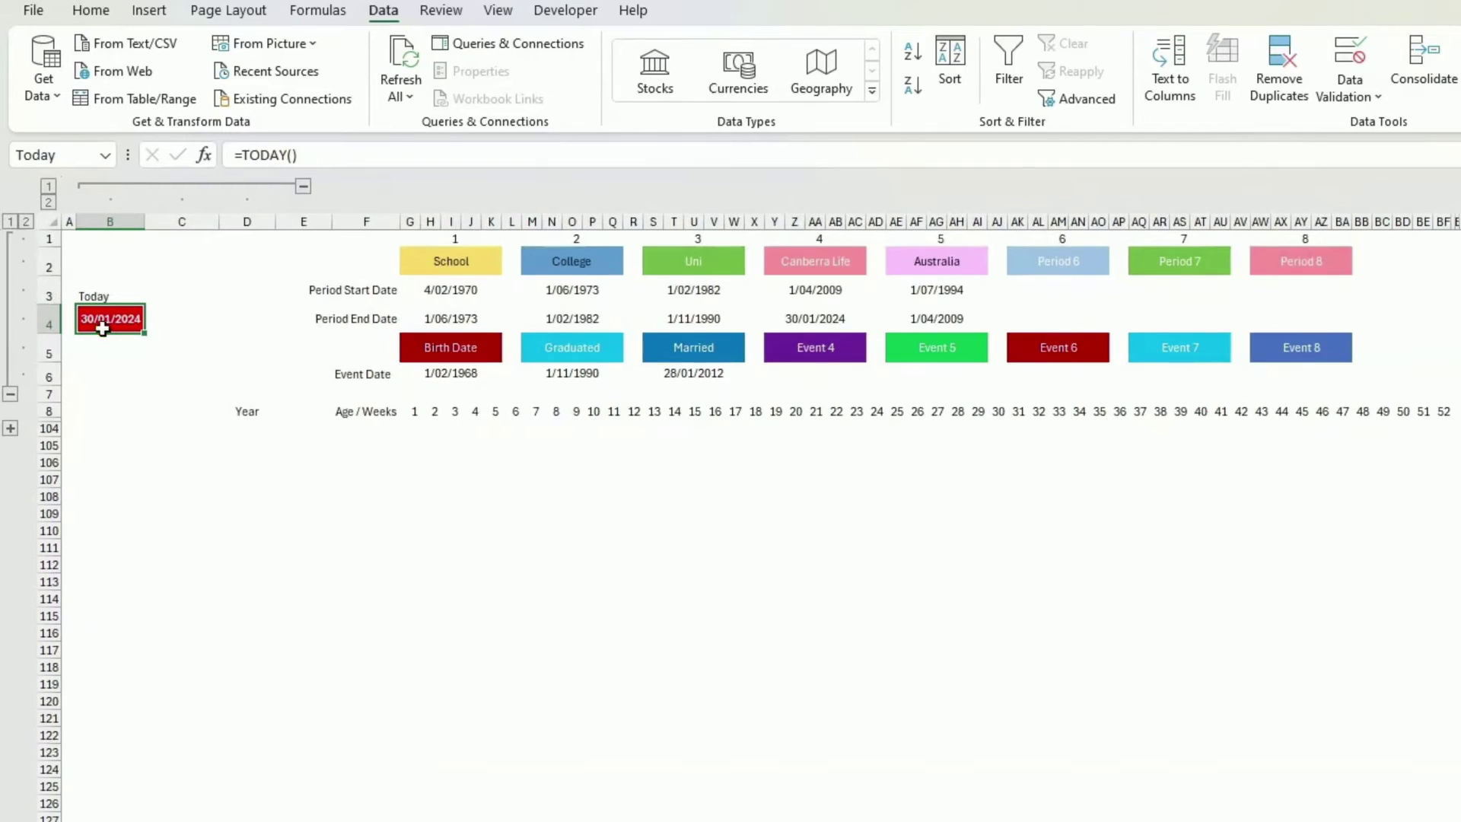
drag(107, 335, 365, 273)
click(104, 299)
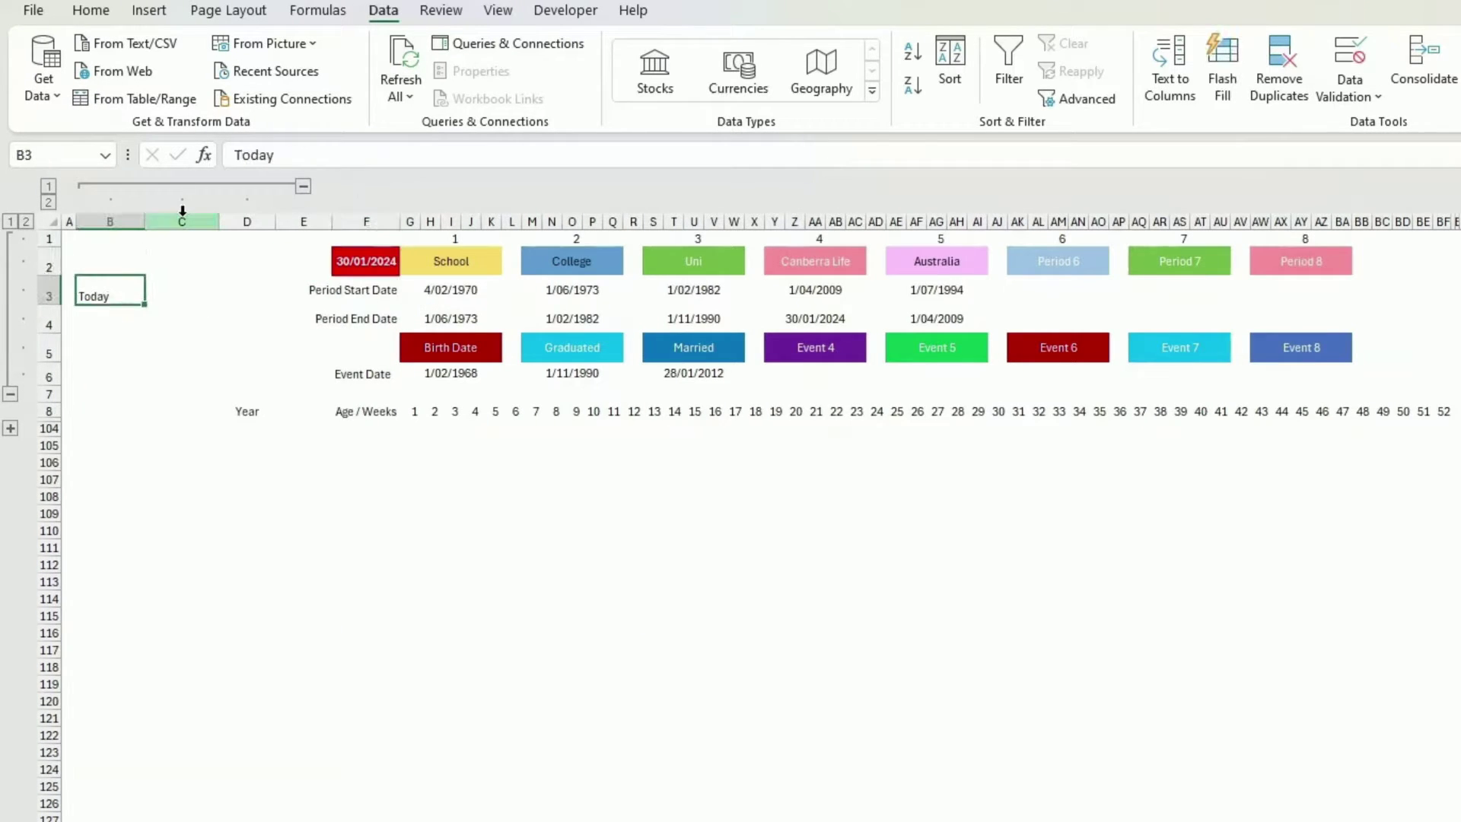
key(Delete)
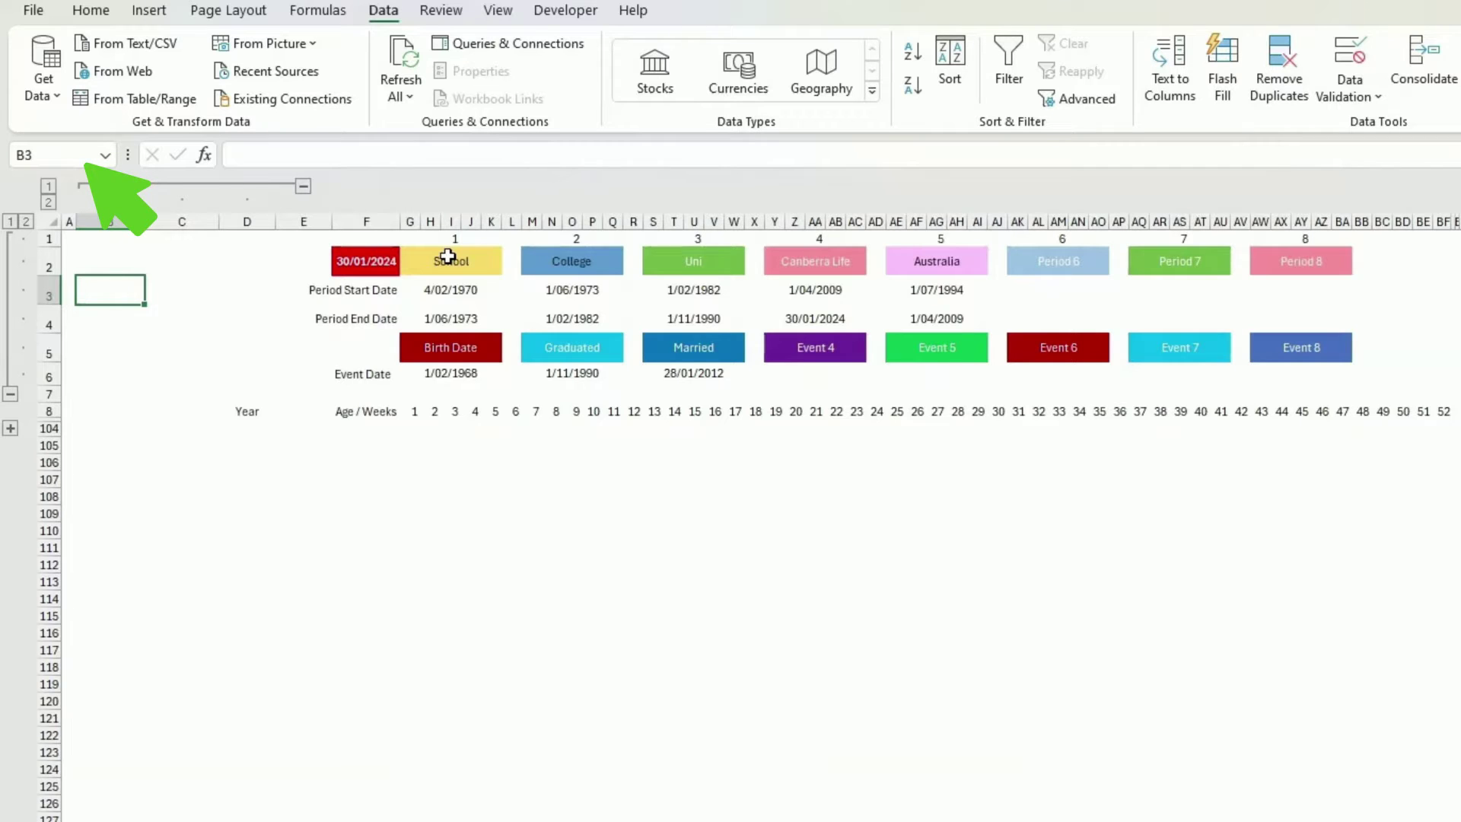
click(453, 290)
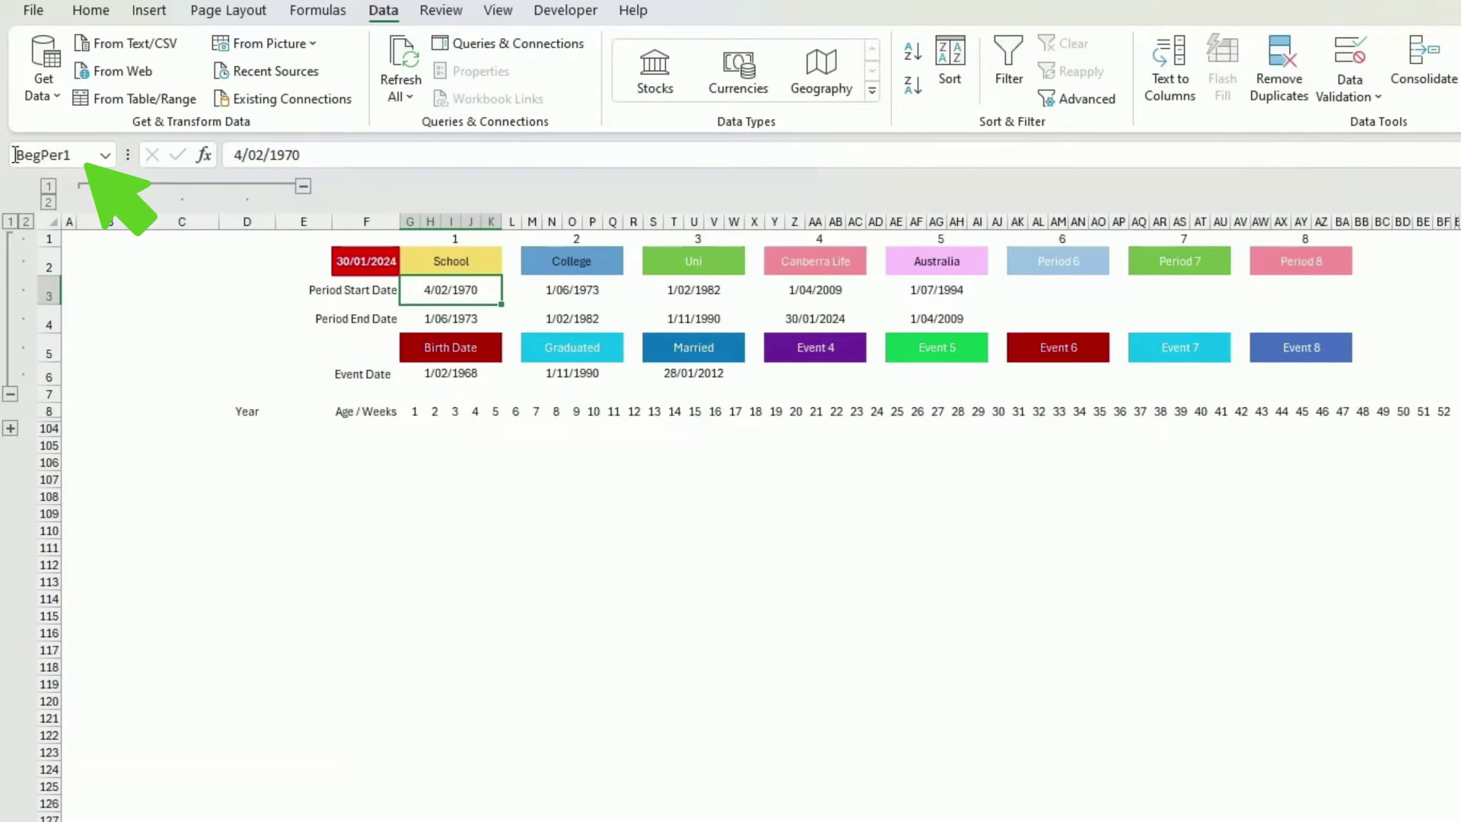
click(481, 312)
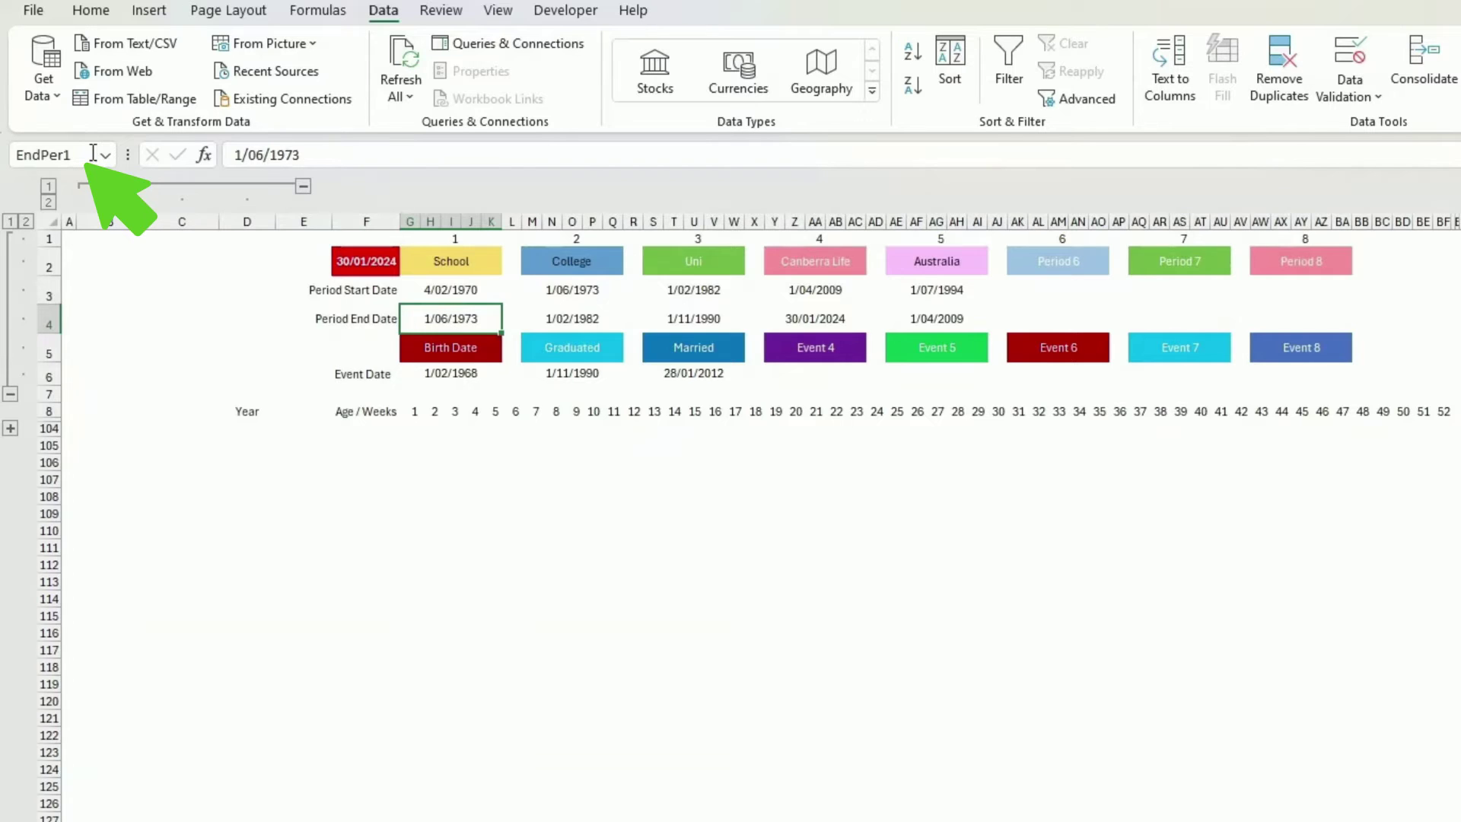
click(582, 312)
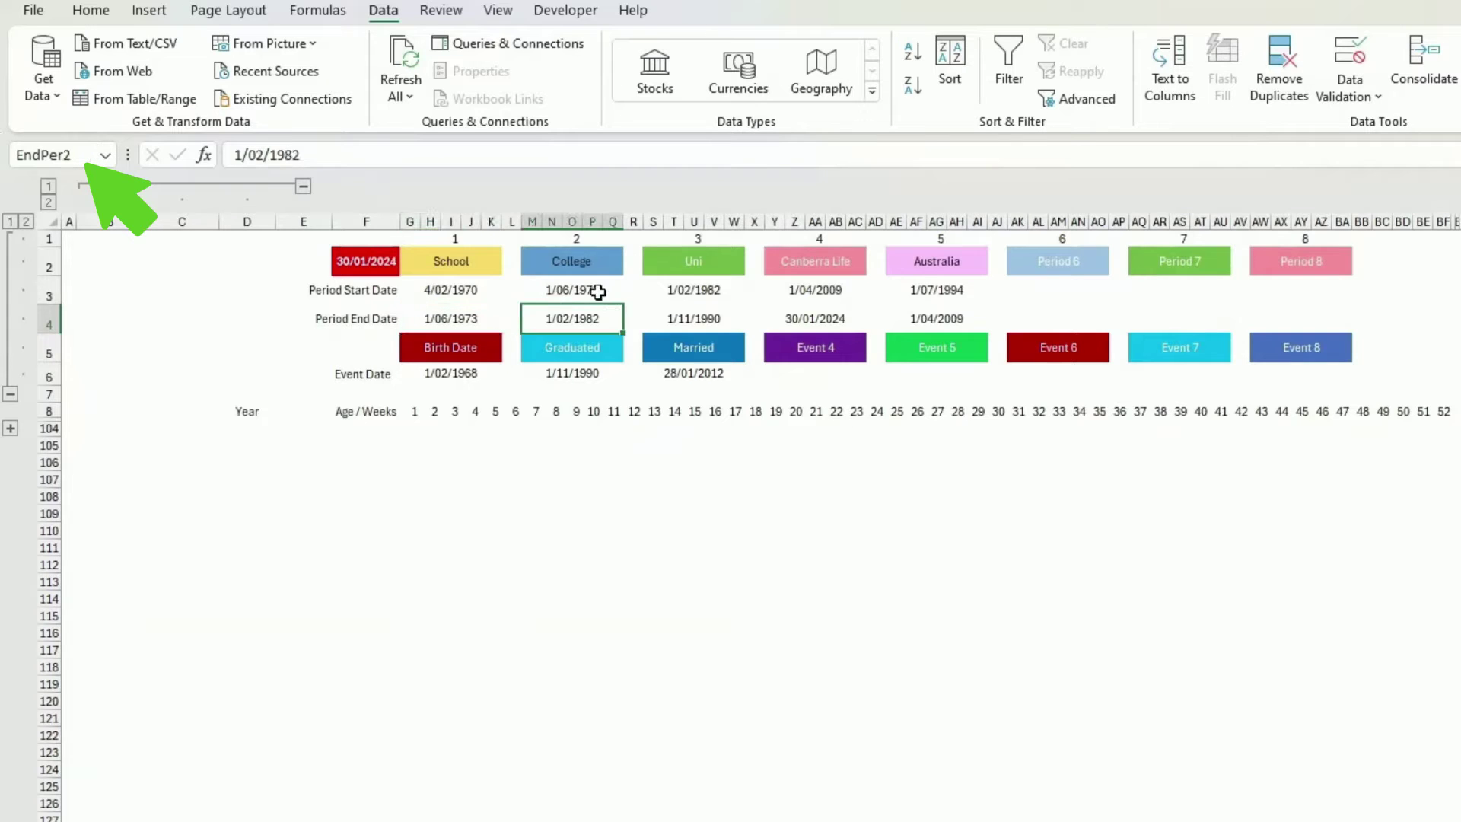
click(456, 291)
click(578, 296)
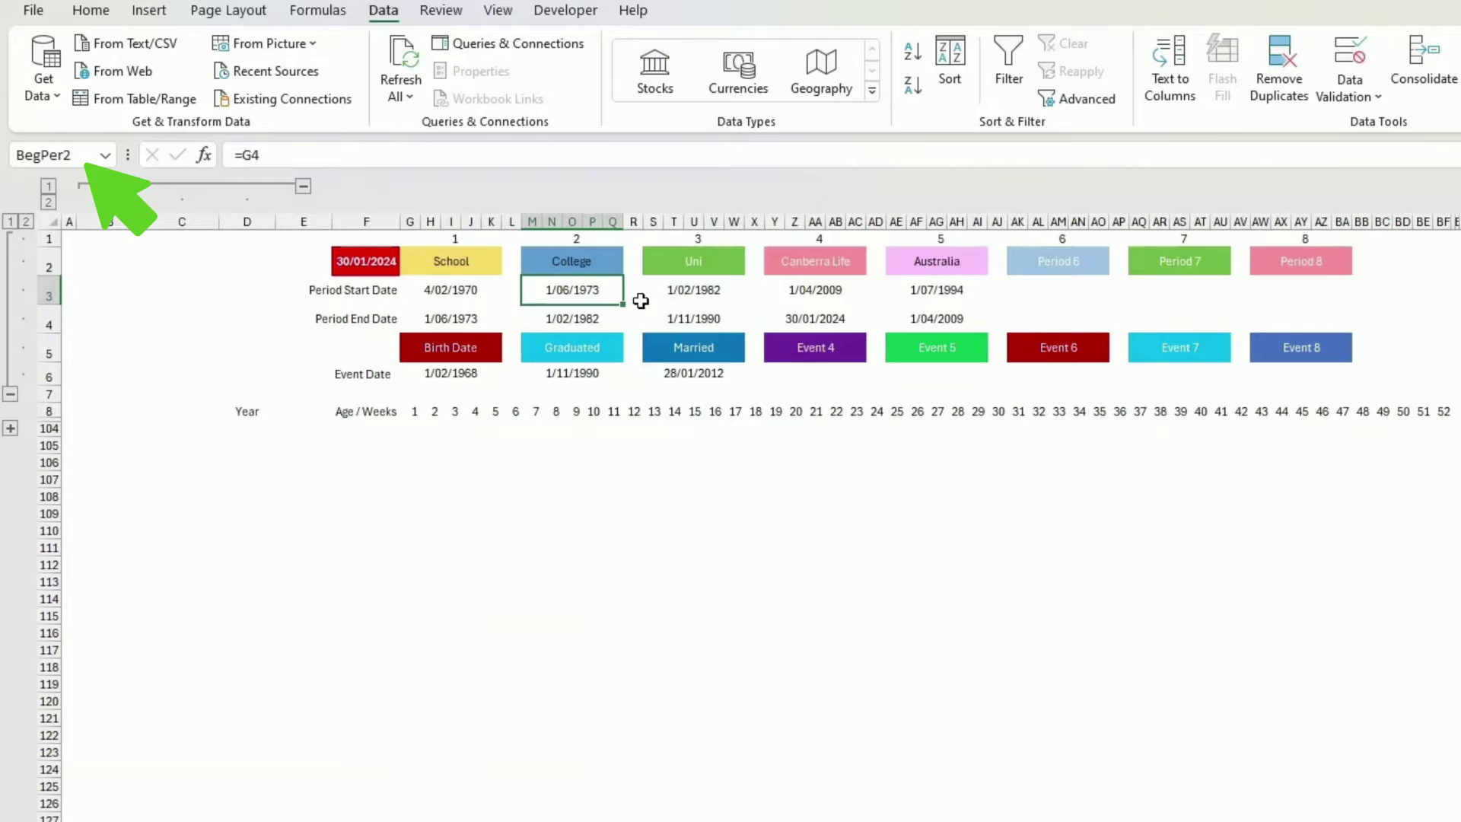
click(702, 294)
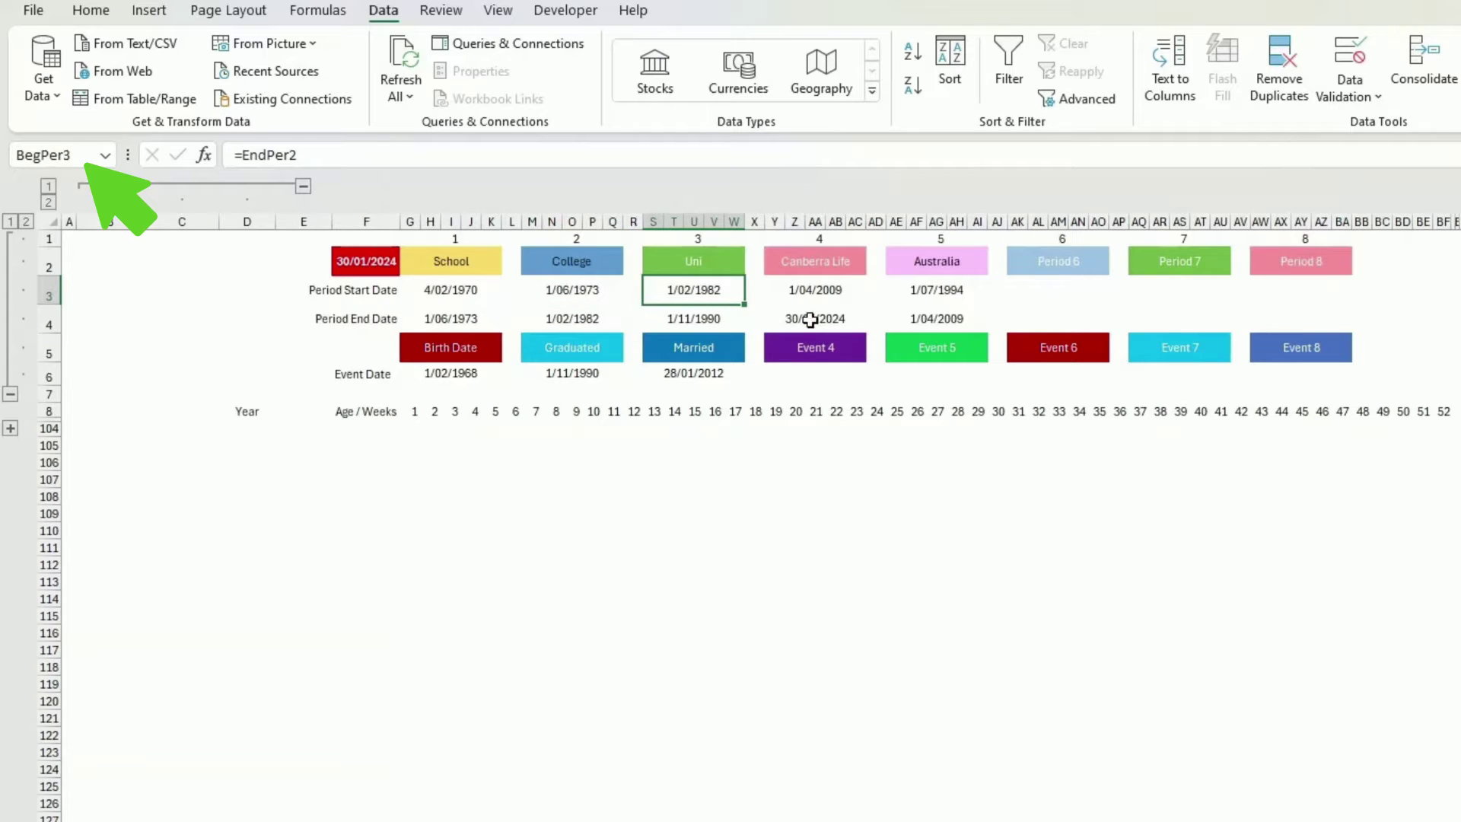
click(803, 294)
click(433, 315)
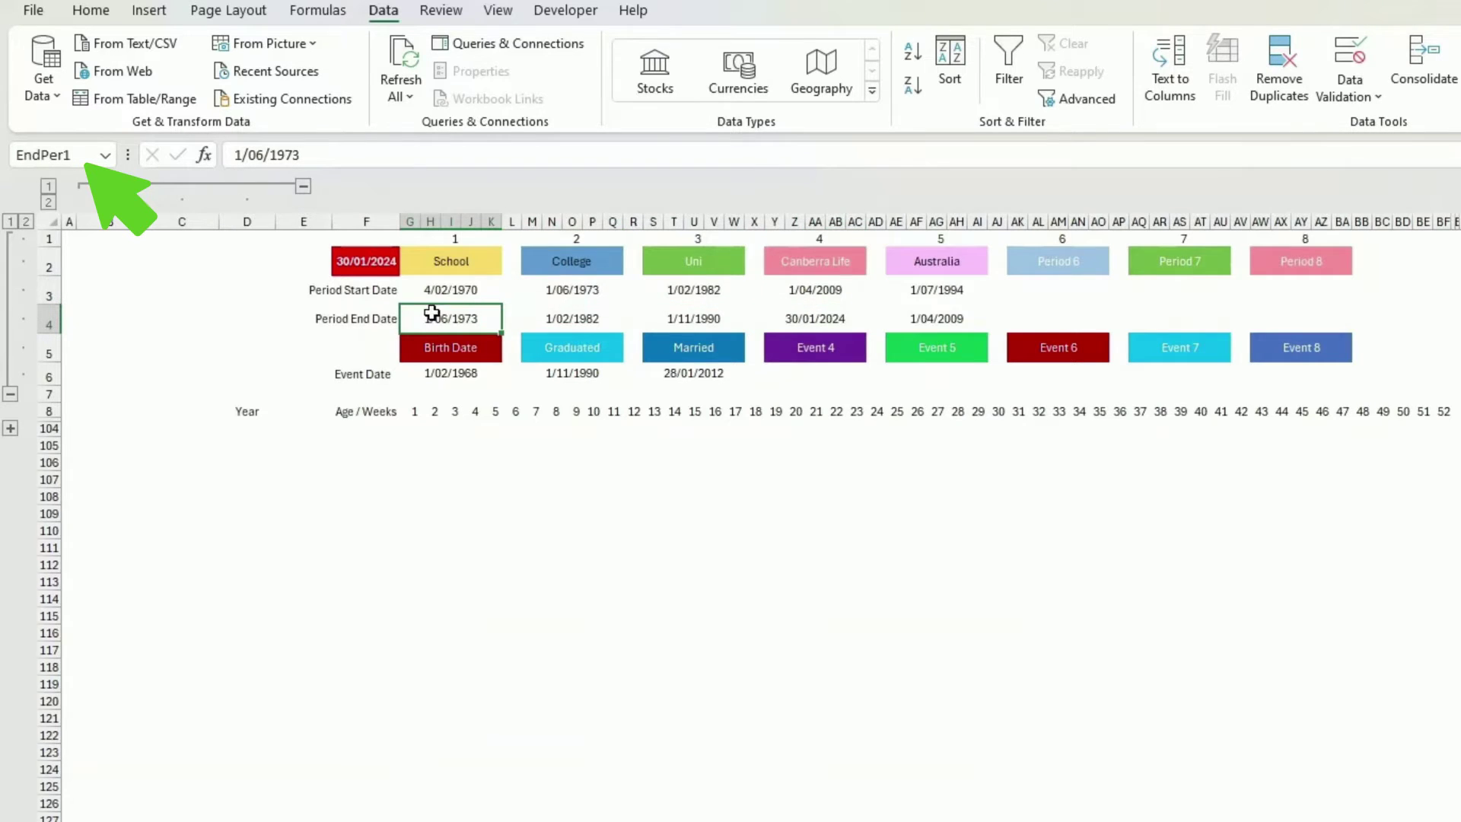
click(448, 373)
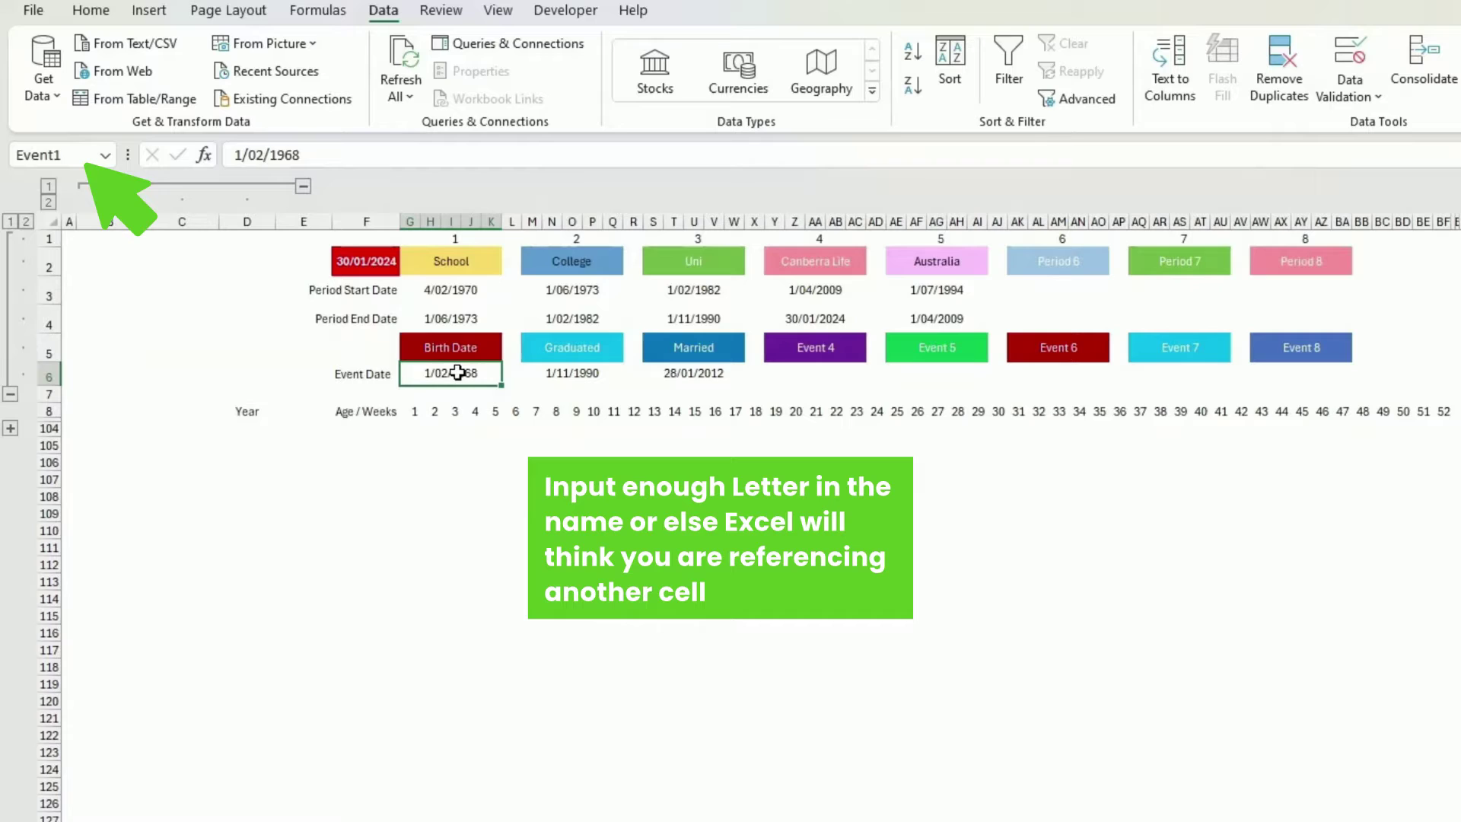
click(585, 373)
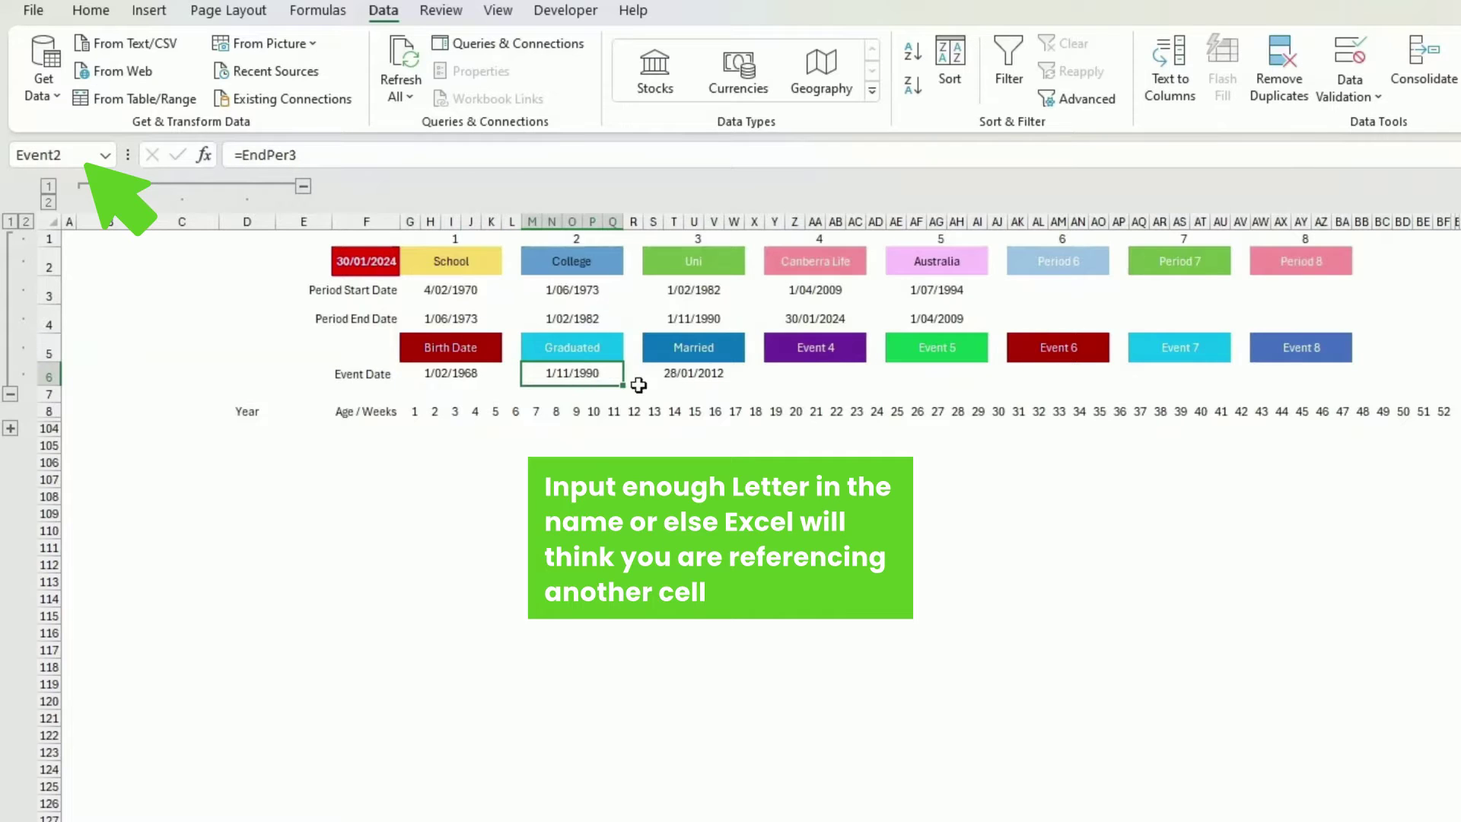
click(687, 377)
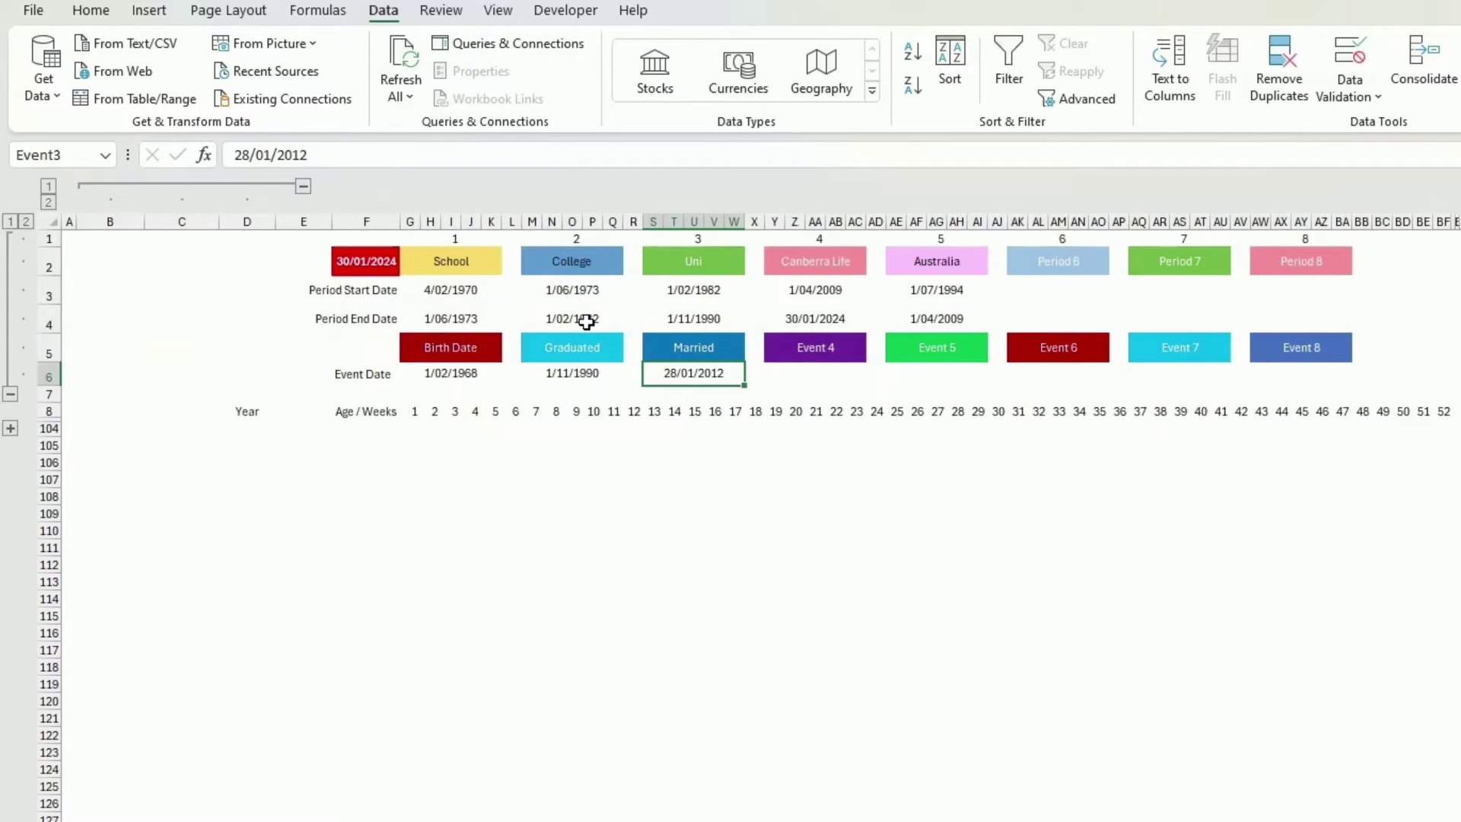
click(669, 294)
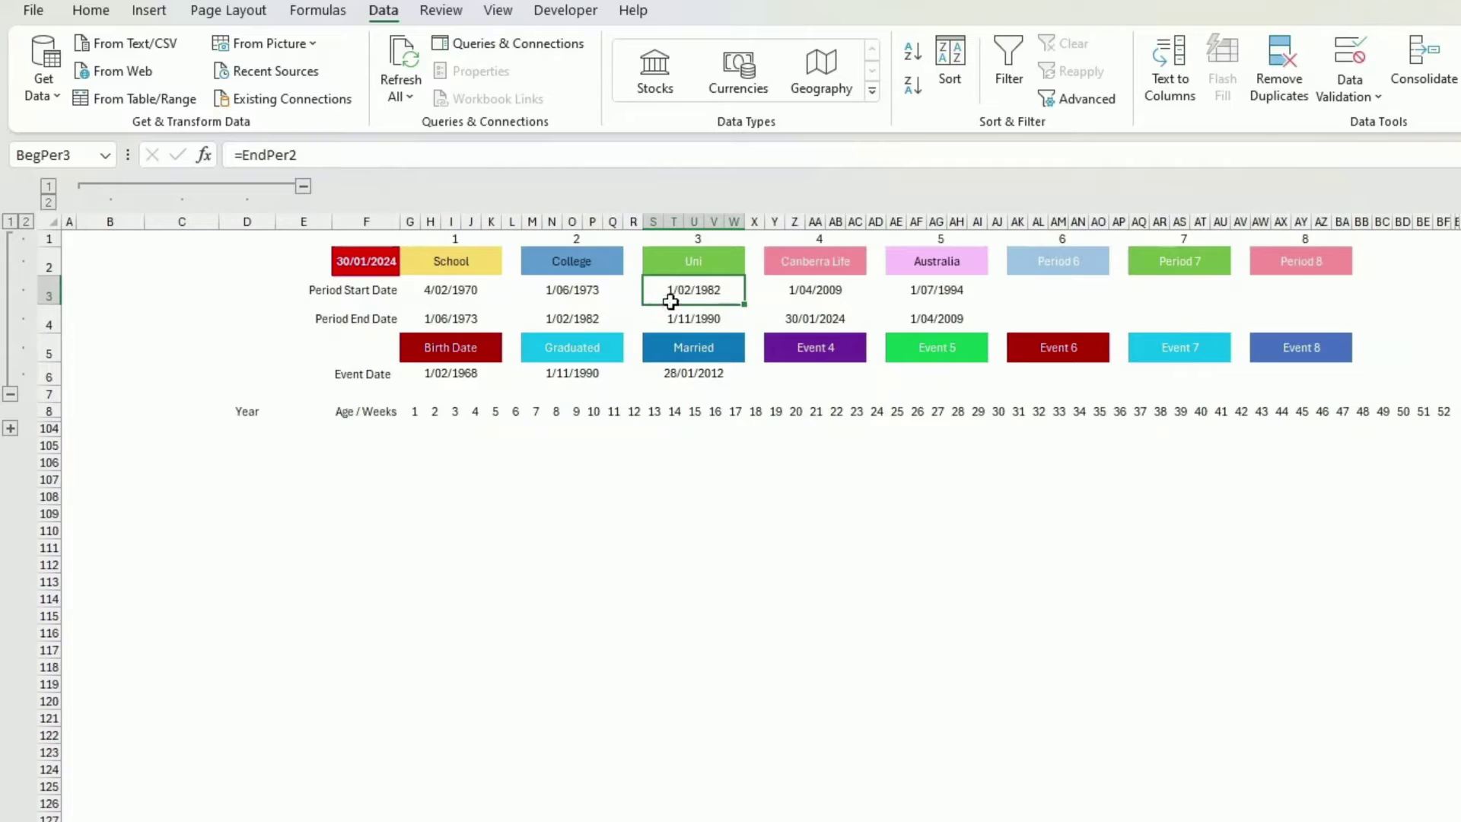
click(571, 317)
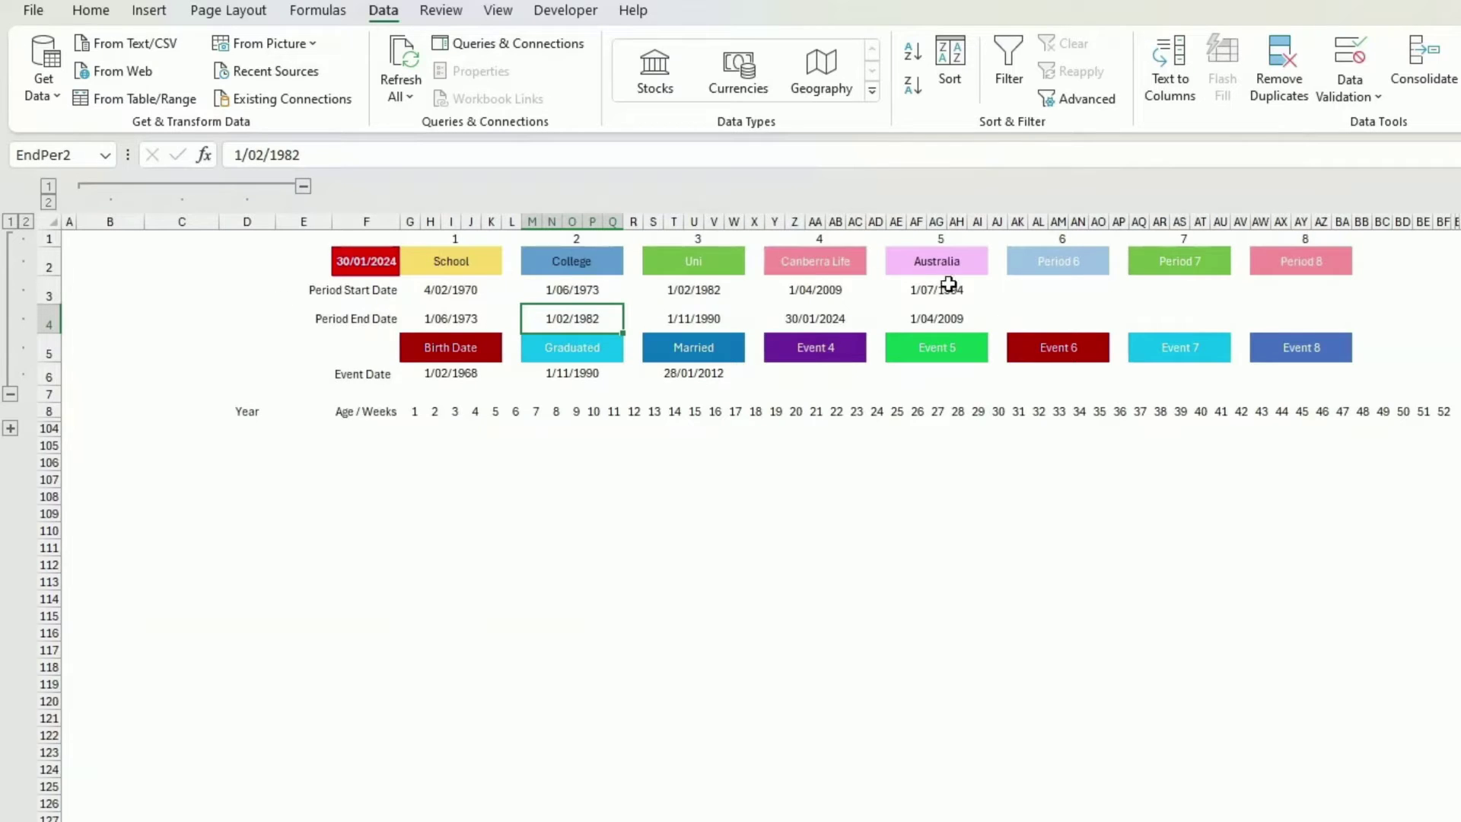
click(415, 347)
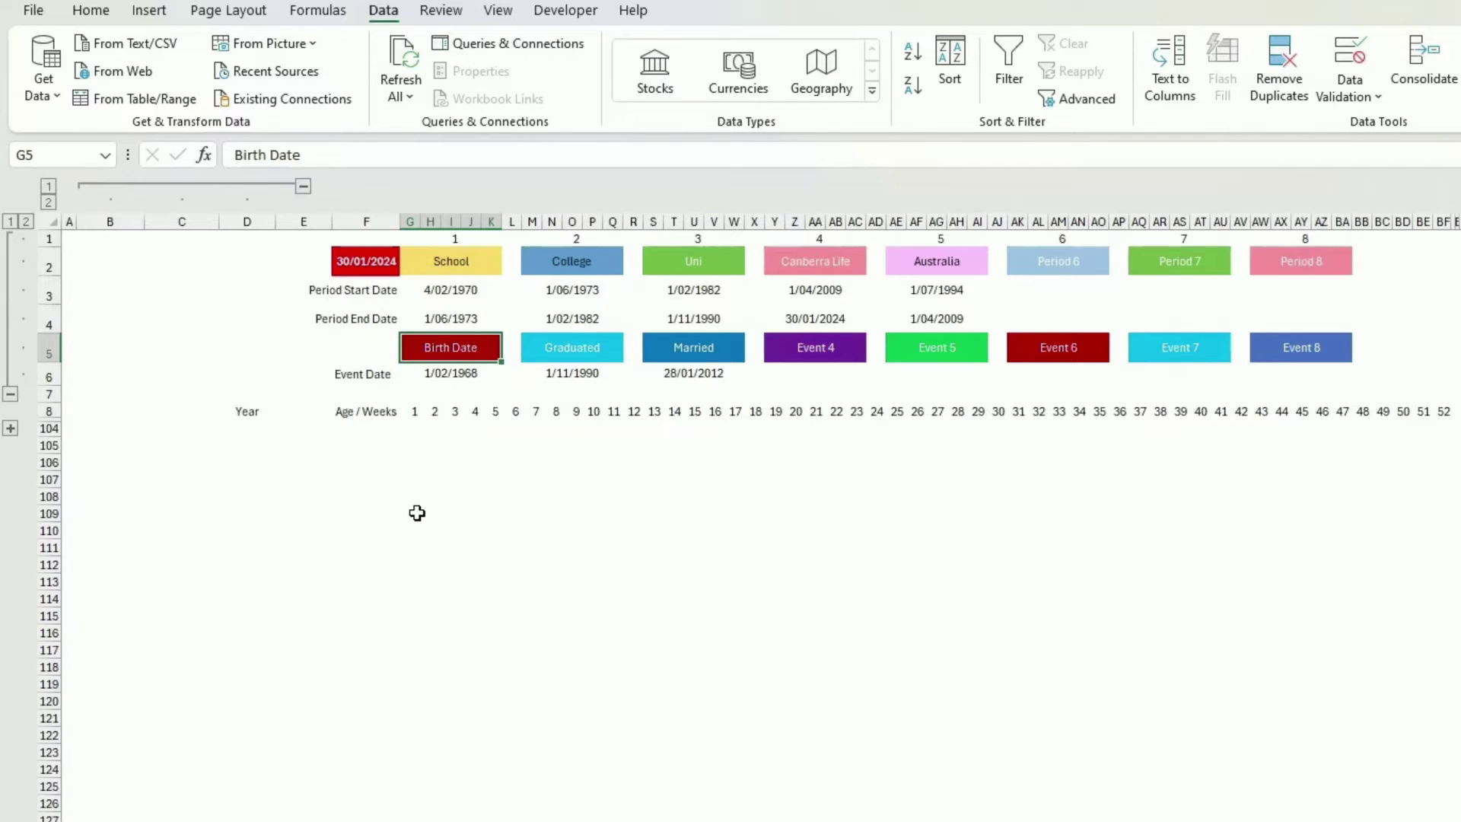
click(172, 427)
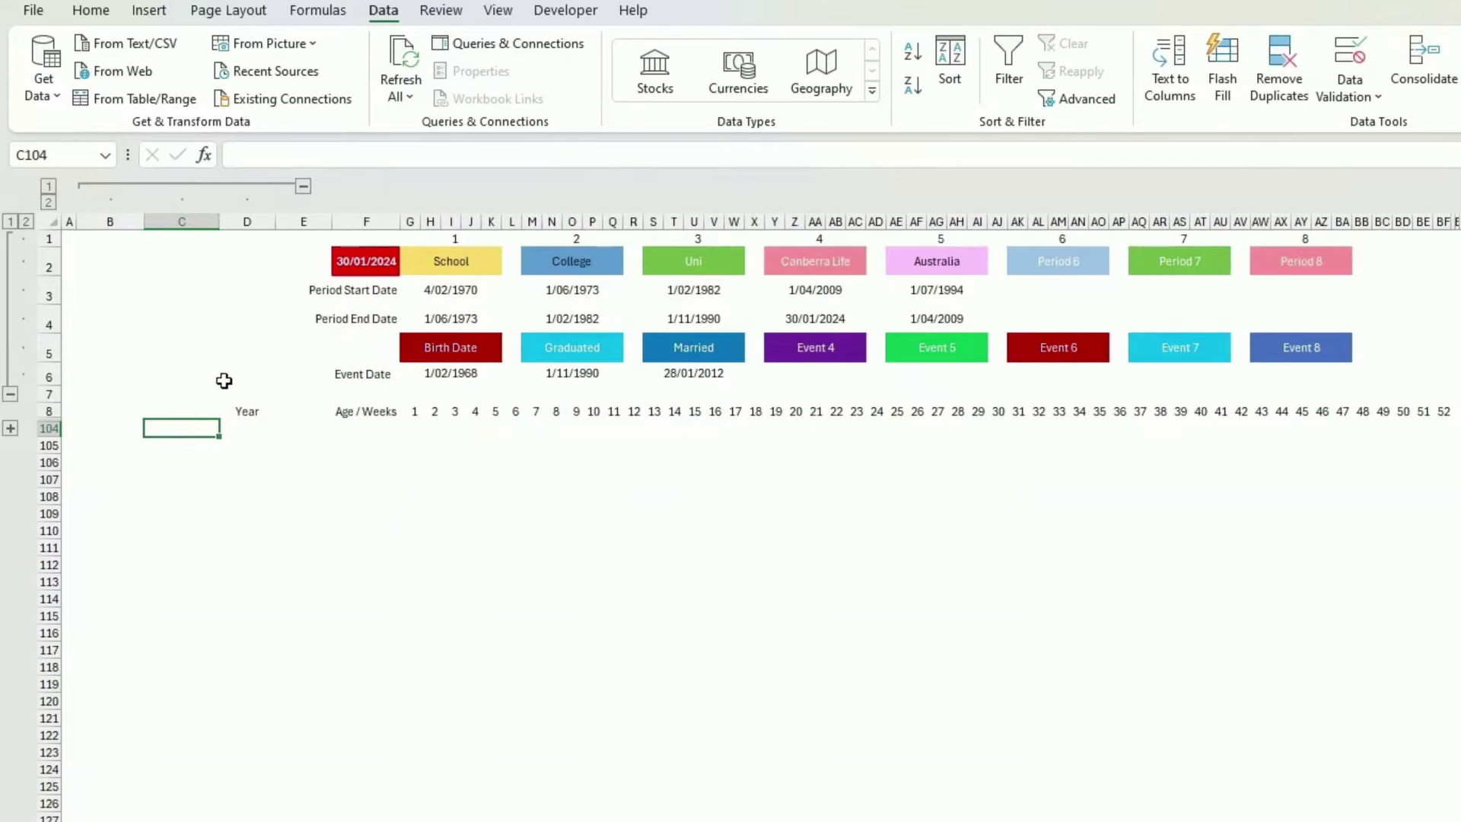
Expand the grouped year rows of the grid and return to its top
click(234, 446)
scroll(191, 449, down, 1)
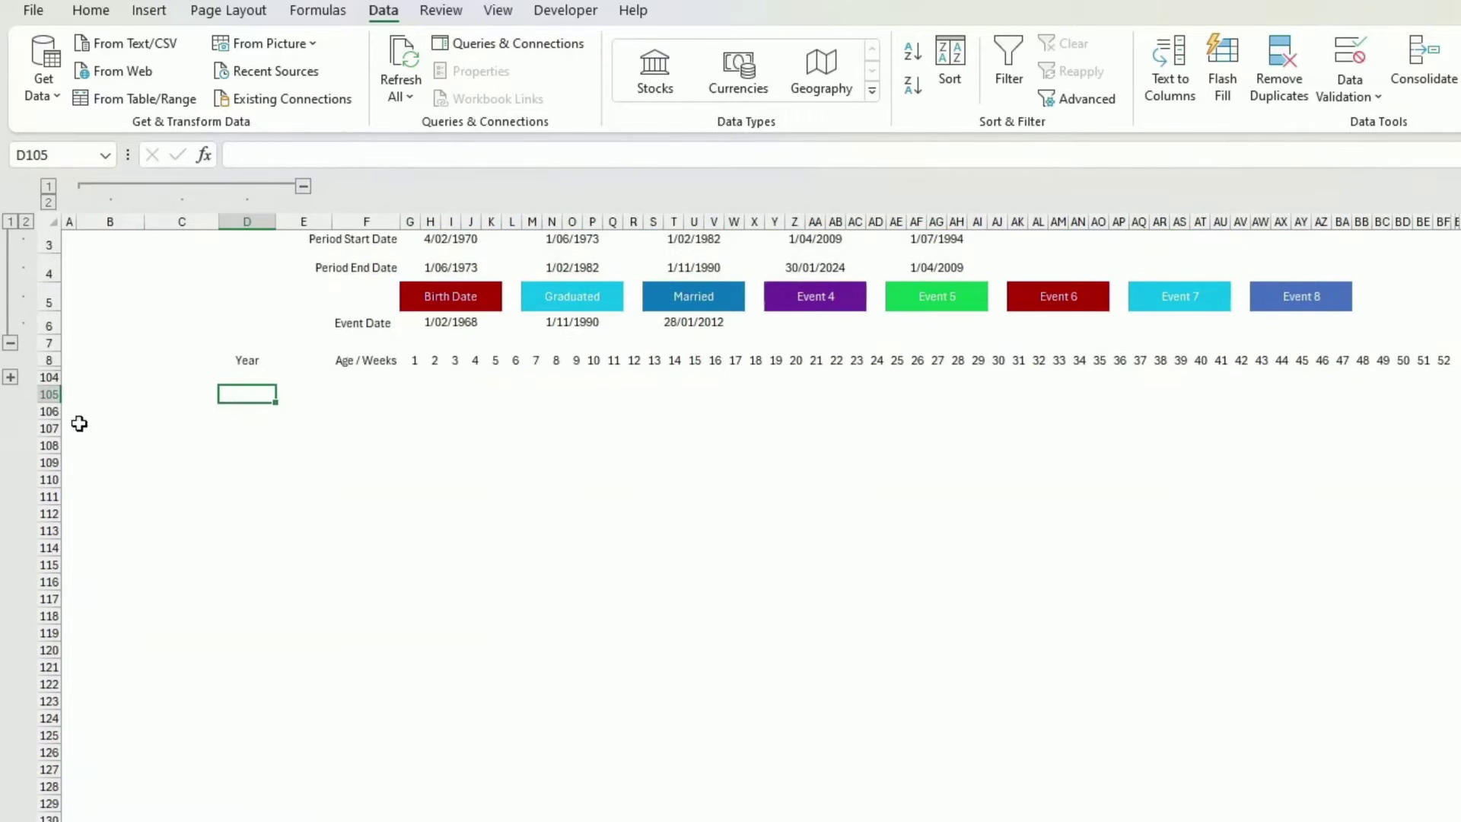
click(11, 375)
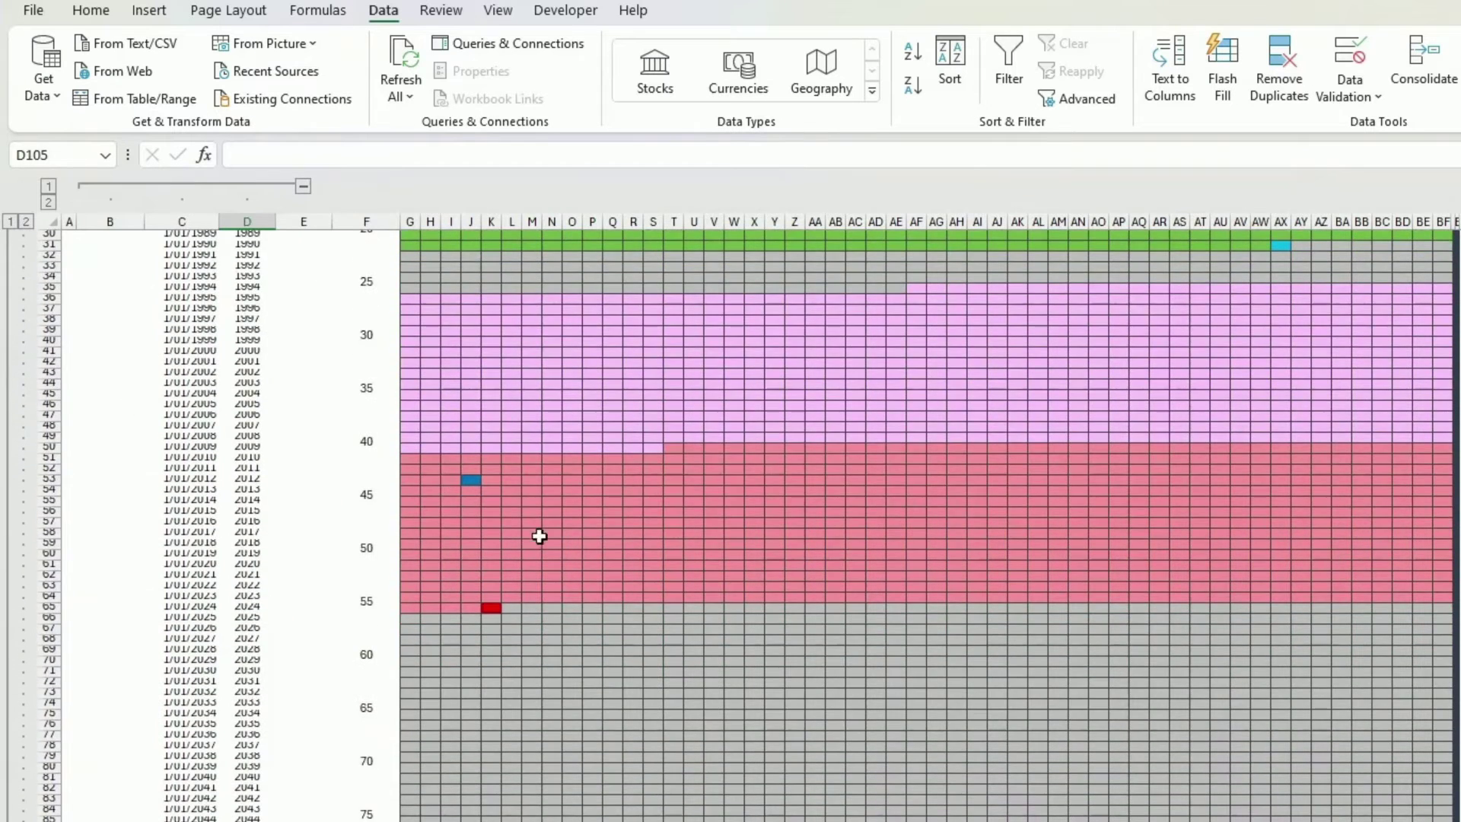
key(ctrl+Up)
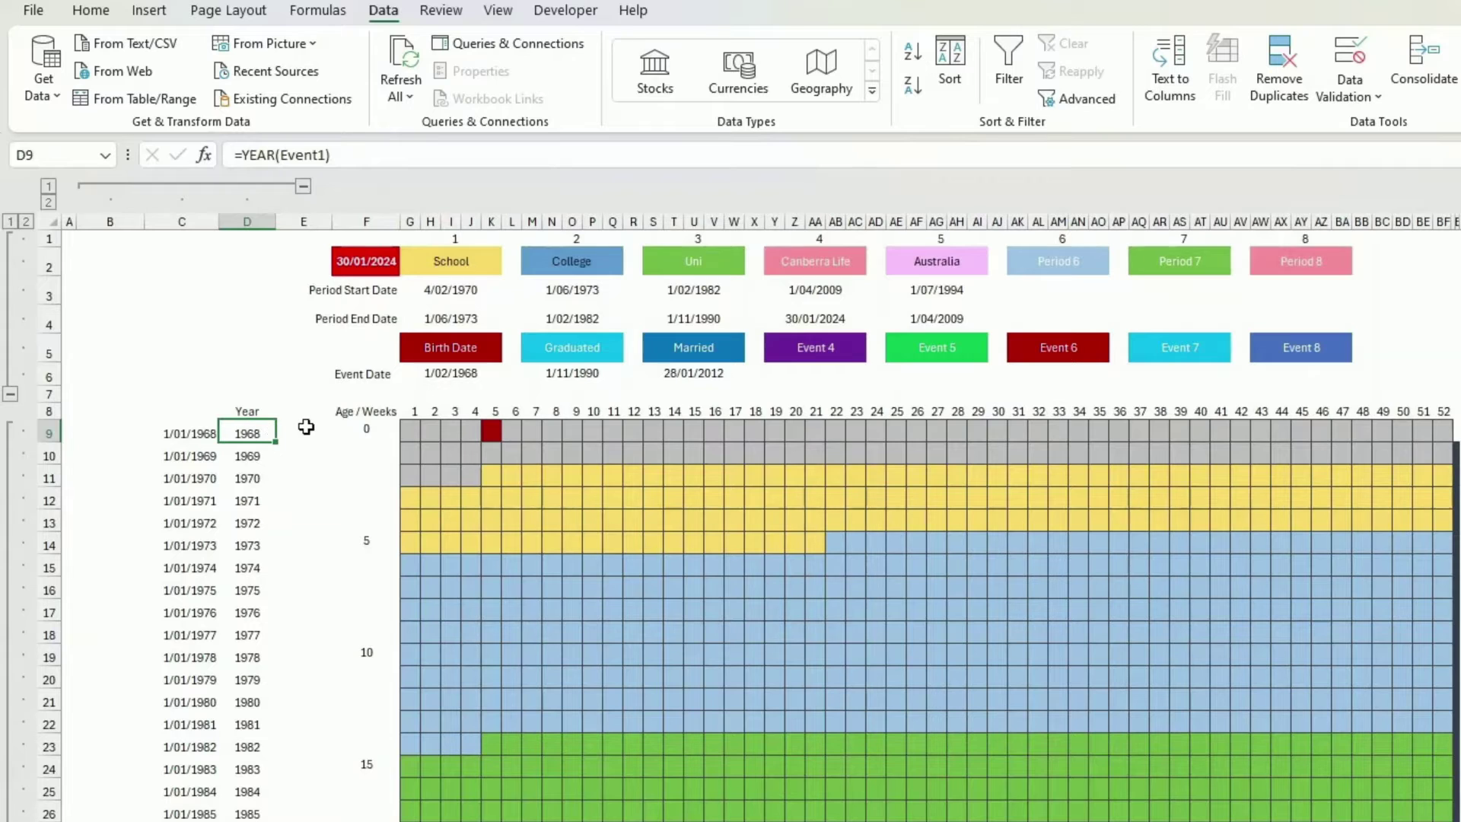
Inspect Event1 and the year formulas =YEAR(Event1) in D9 and =D9+1 in D10
click(429, 373)
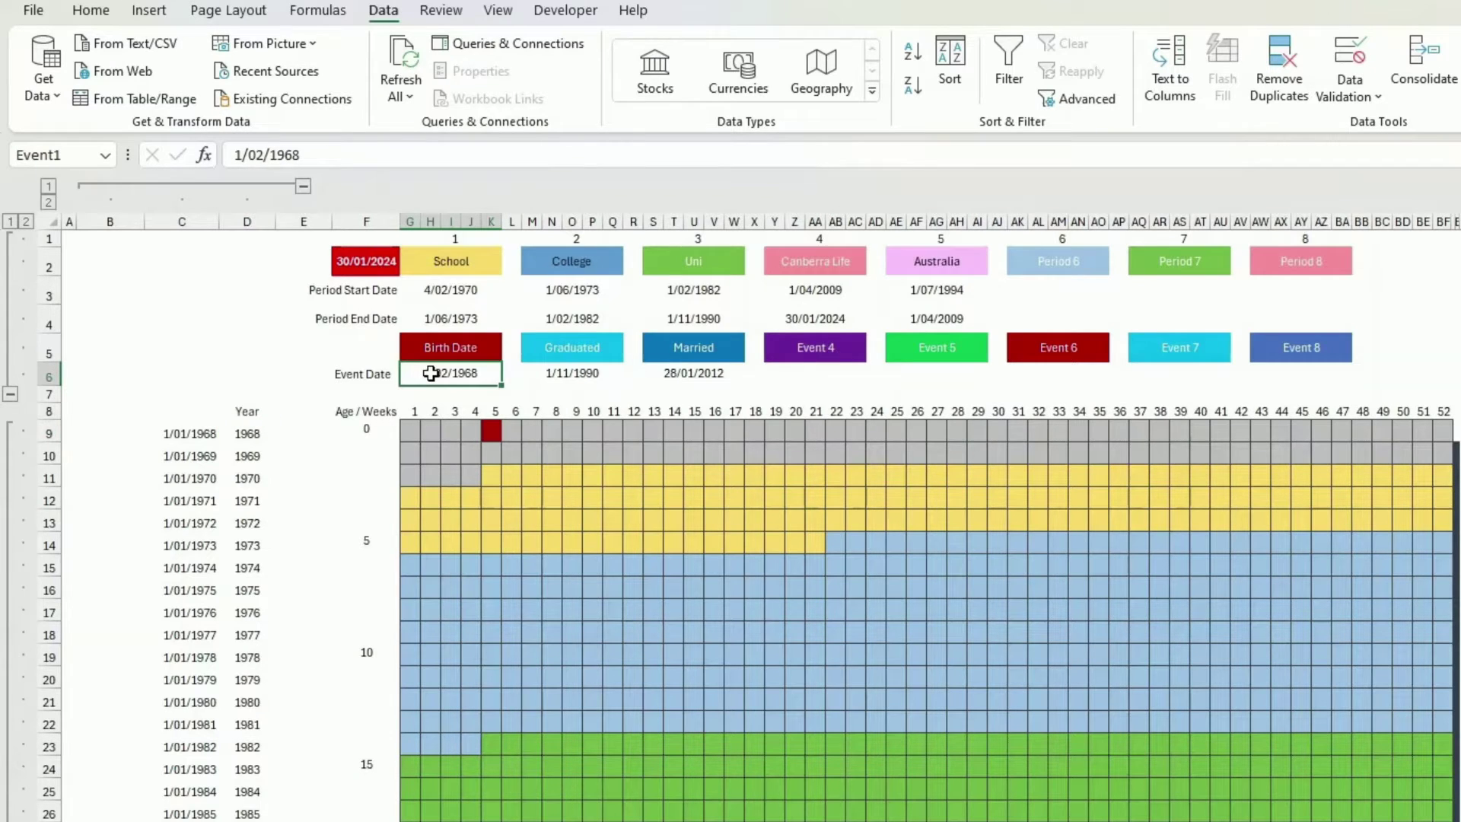
click(248, 431)
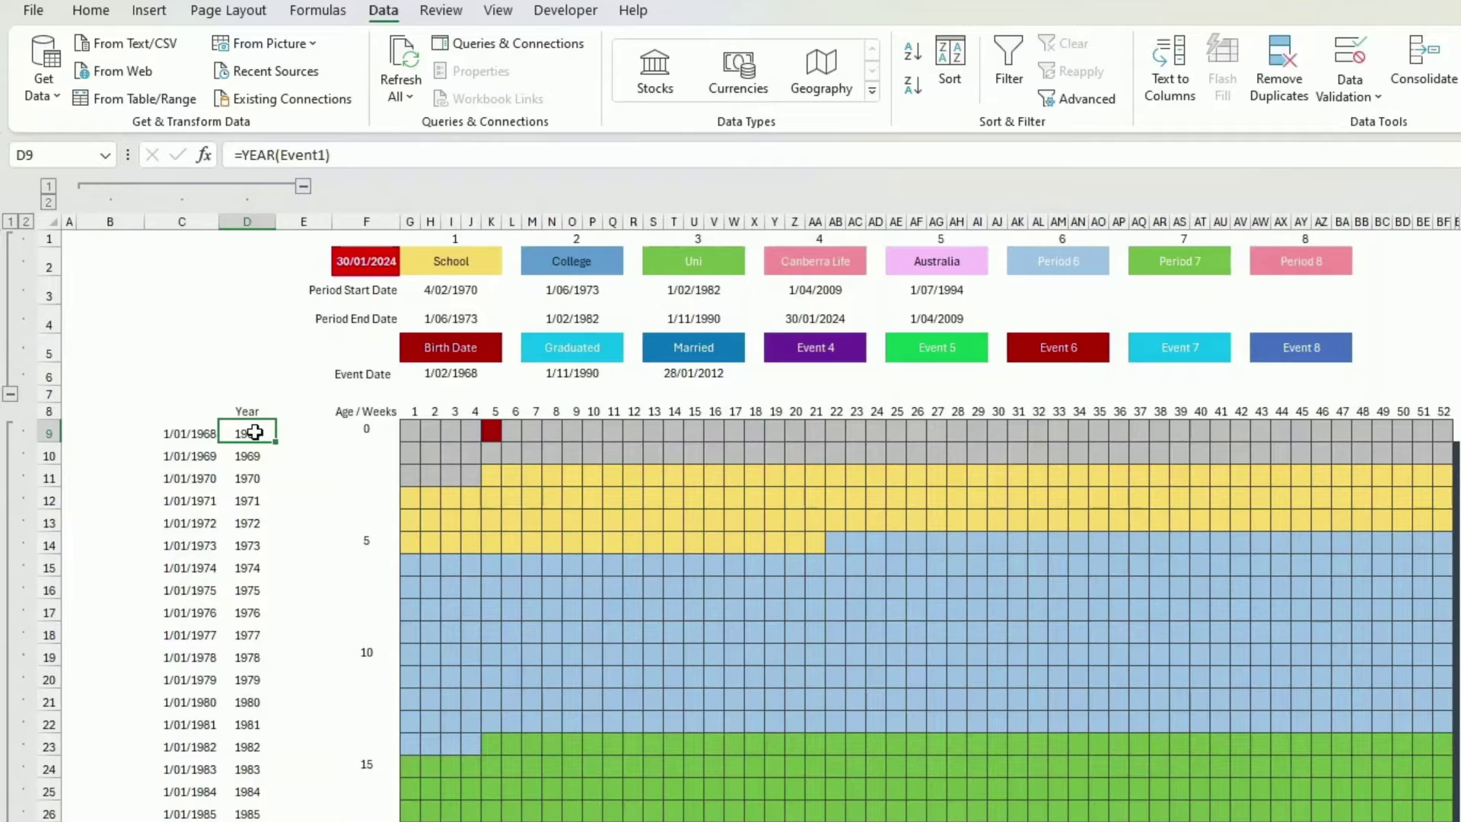
click(258, 459)
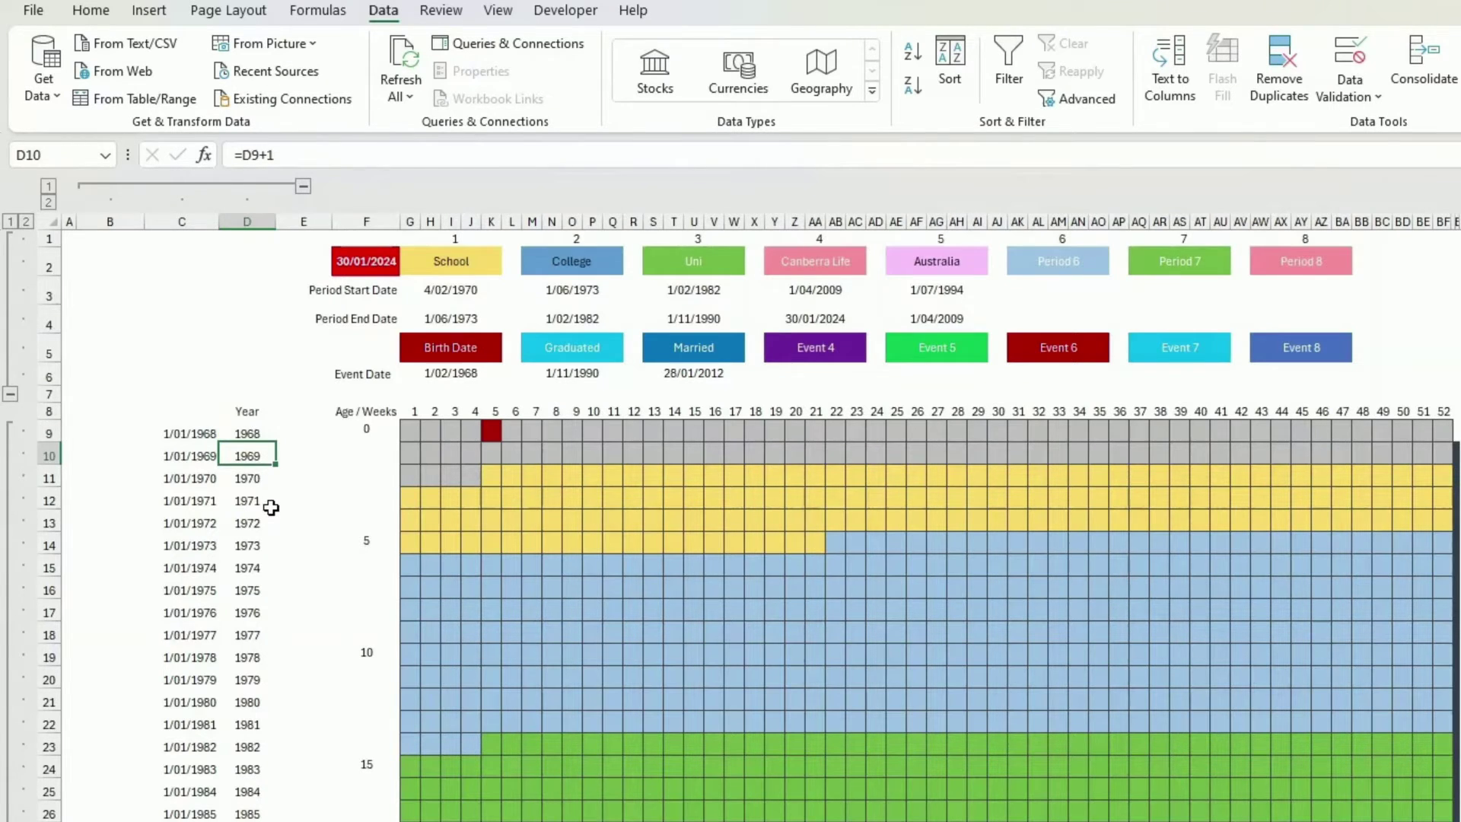
scroll(271, 503, down, 7)
scroll(271, 508, up, 7)
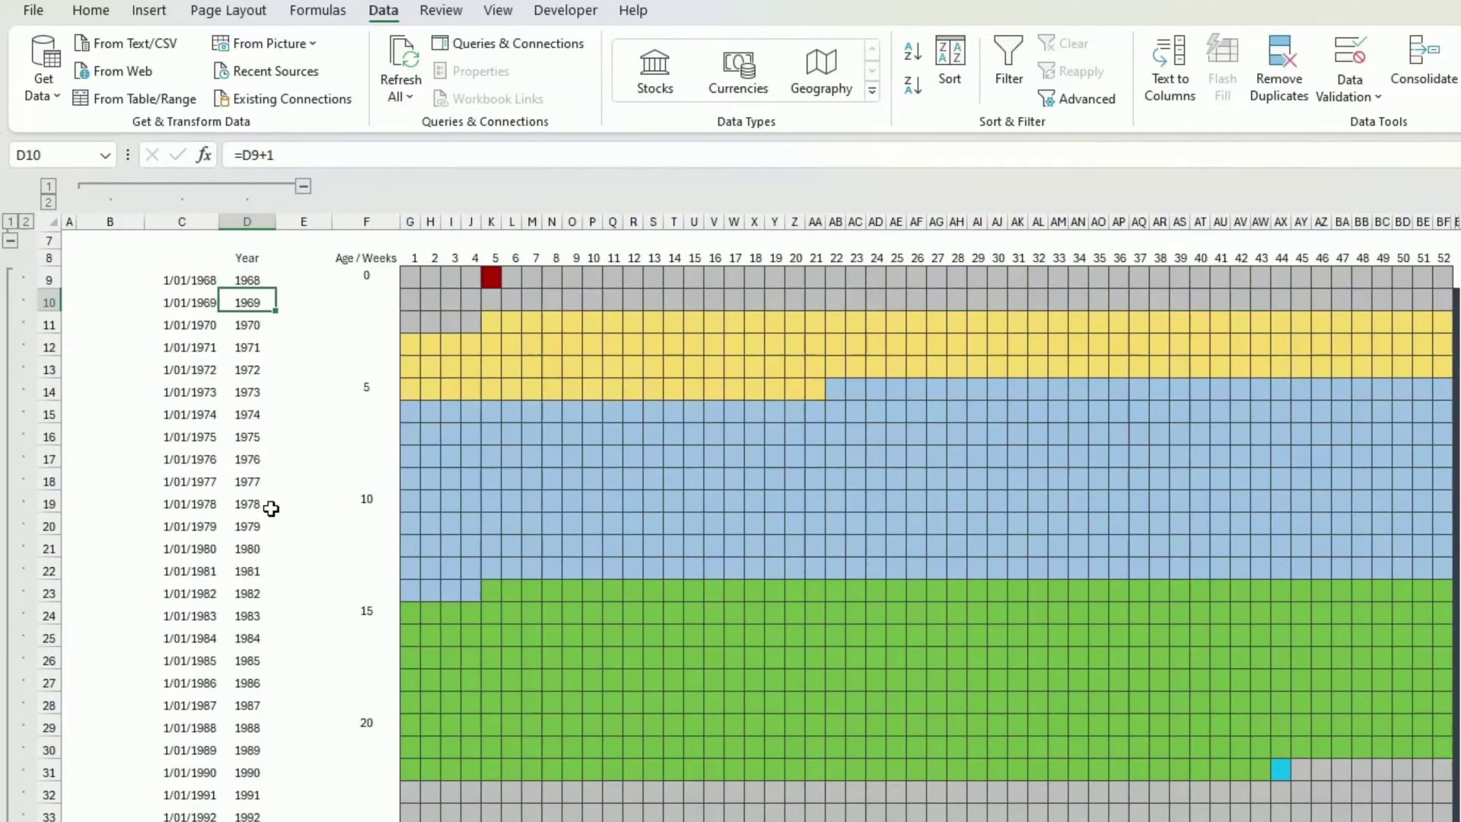
drag(406, 429, 1442, 430)
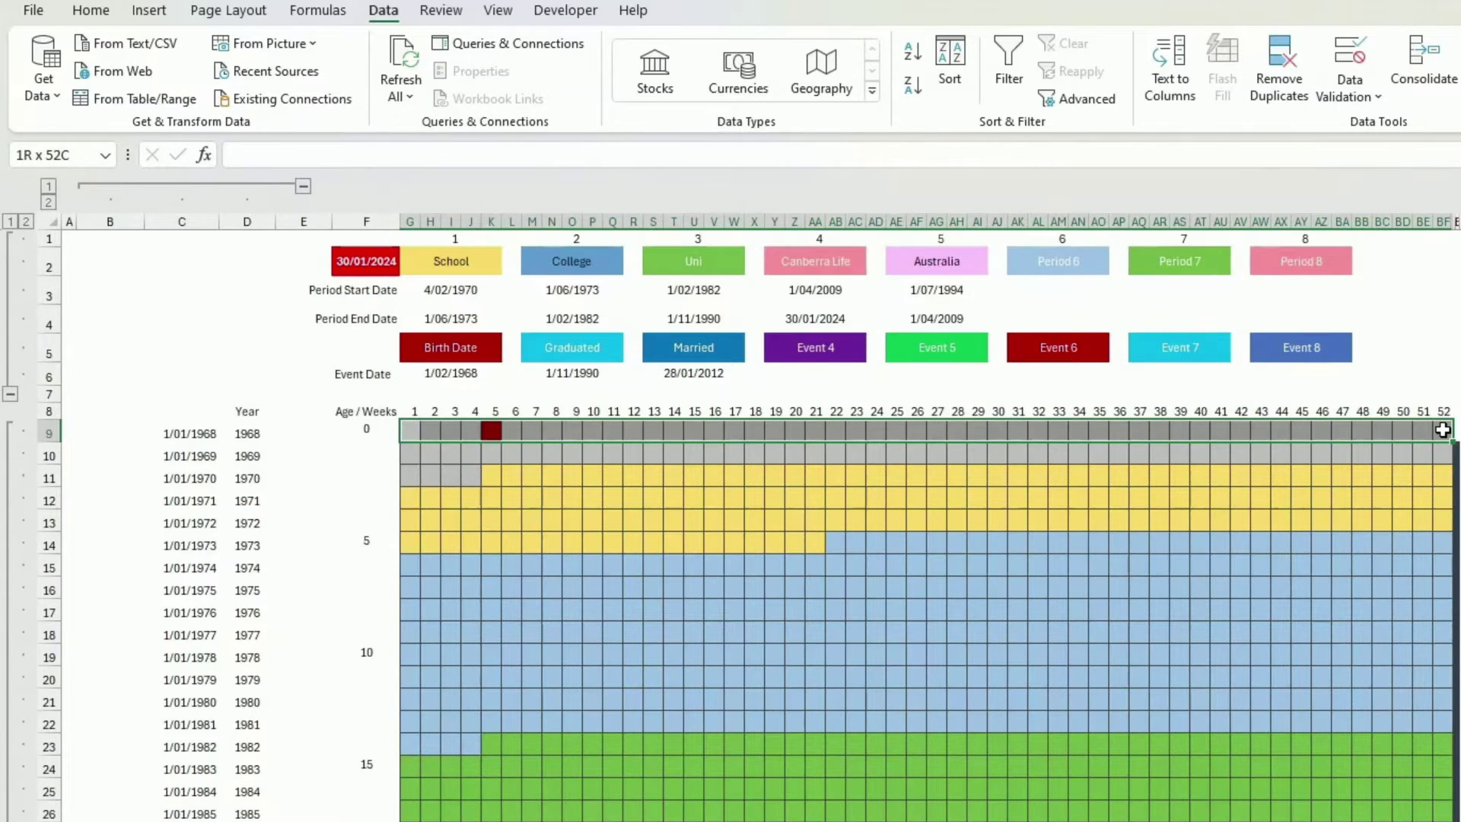
drag(1443, 430, 1455, 480)
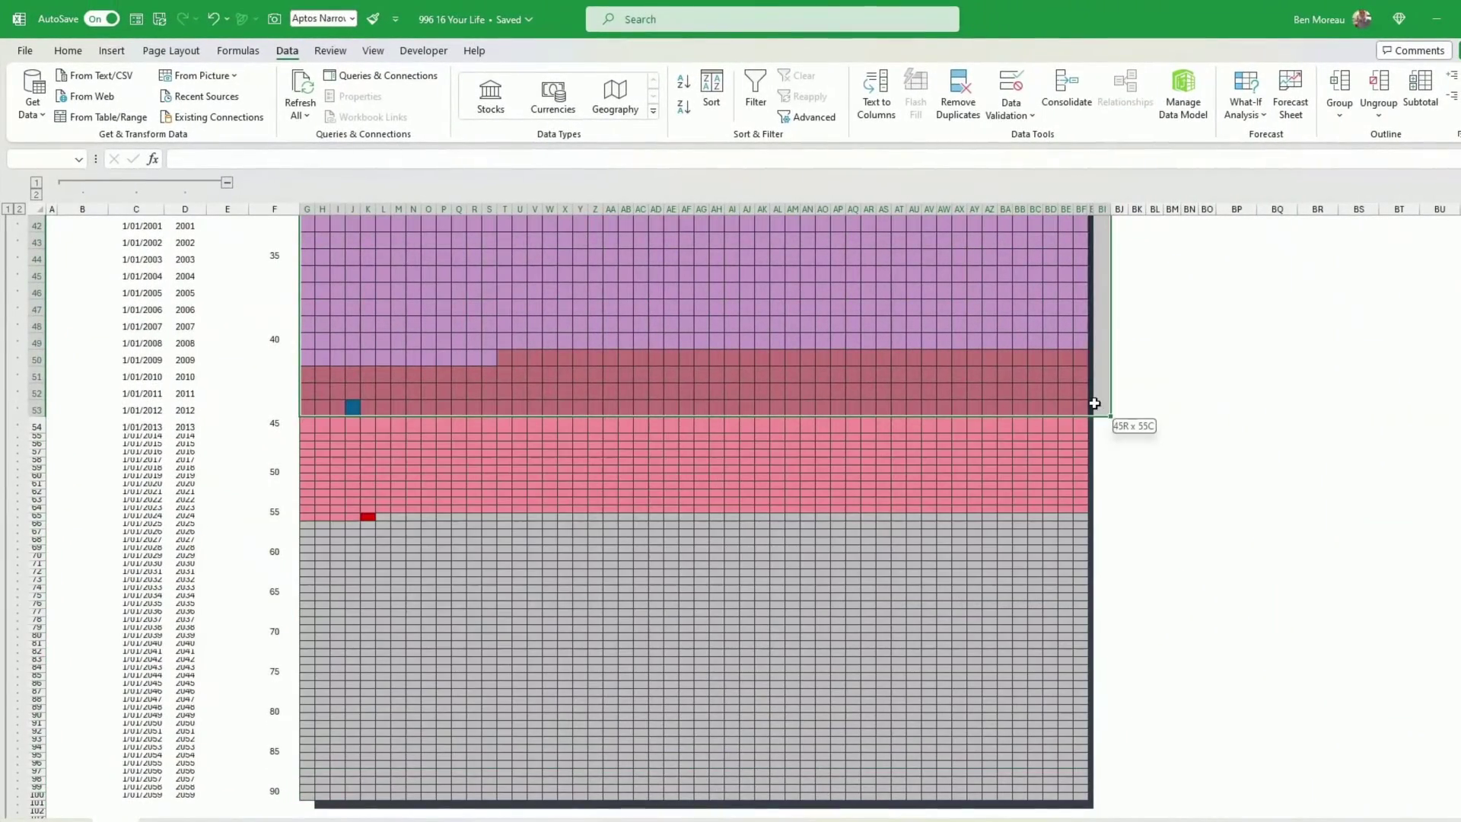
drag(1094, 404, 1084, 366)
scroll(920, 427, up, 6)
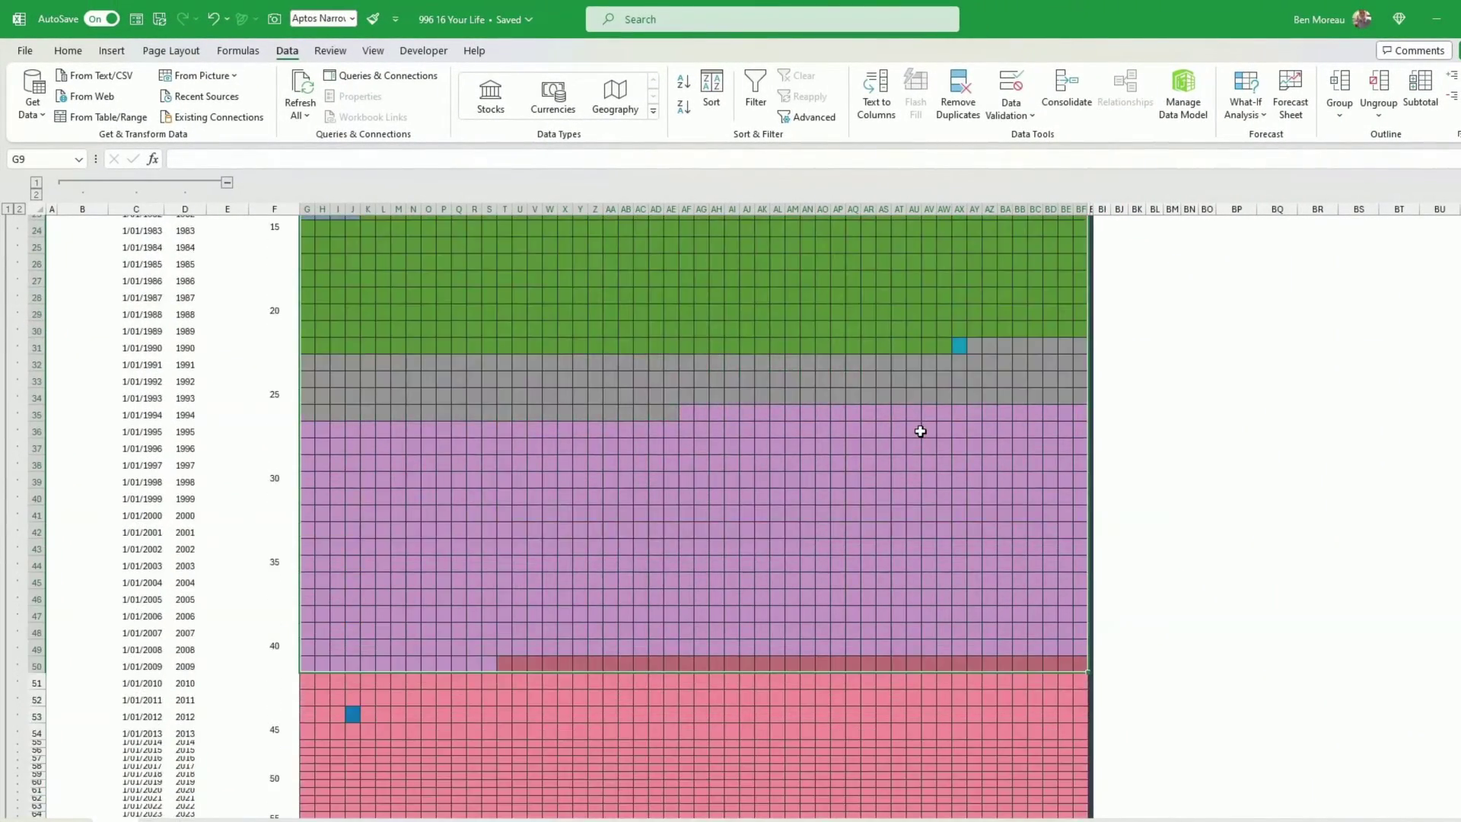
scroll(920, 432, up, 7)
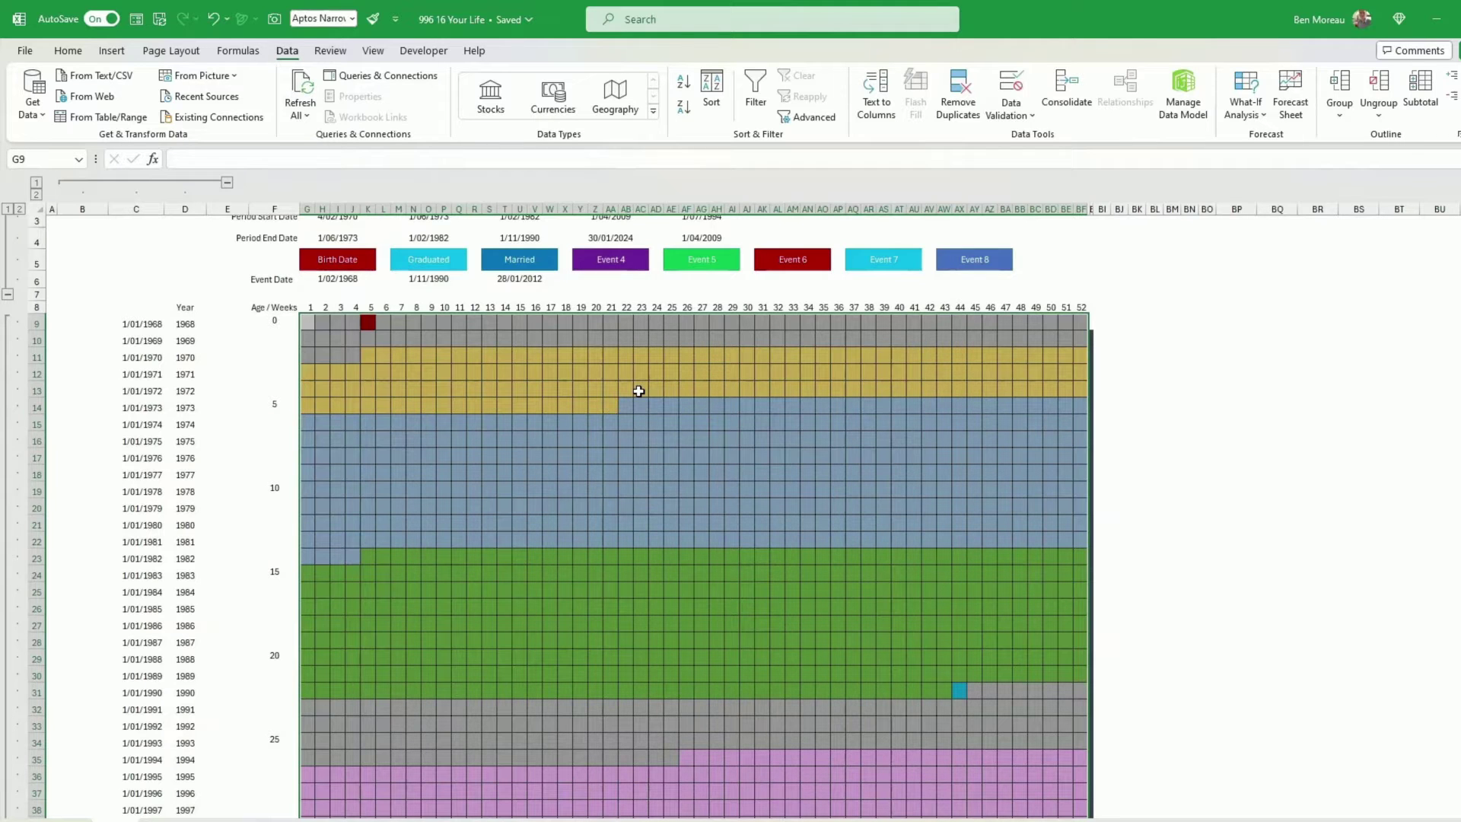
click(609, 375)
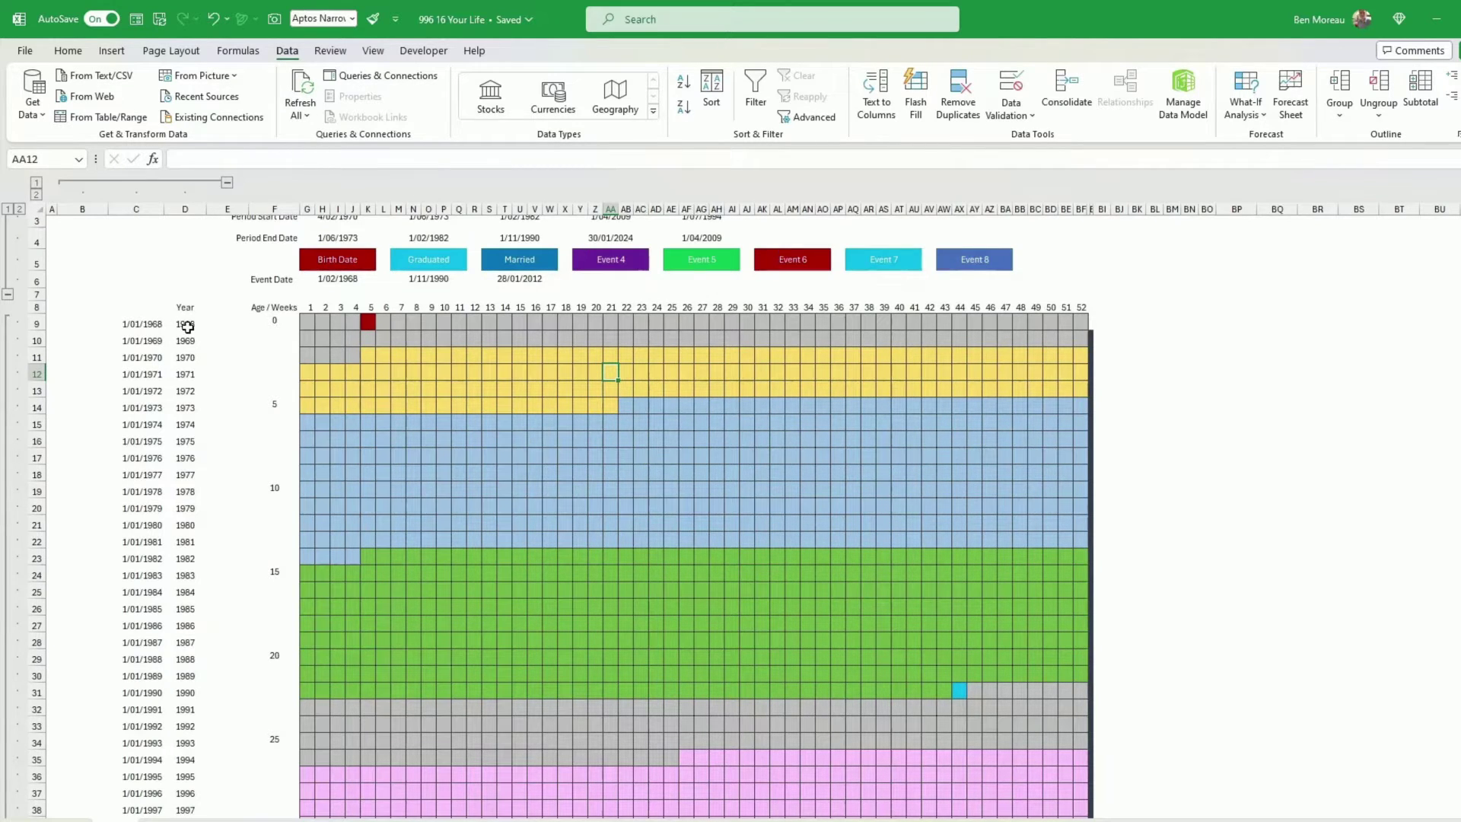
Review the year values in column D and the 1 January date formula in C9
drag(186, 324, 199, 609)
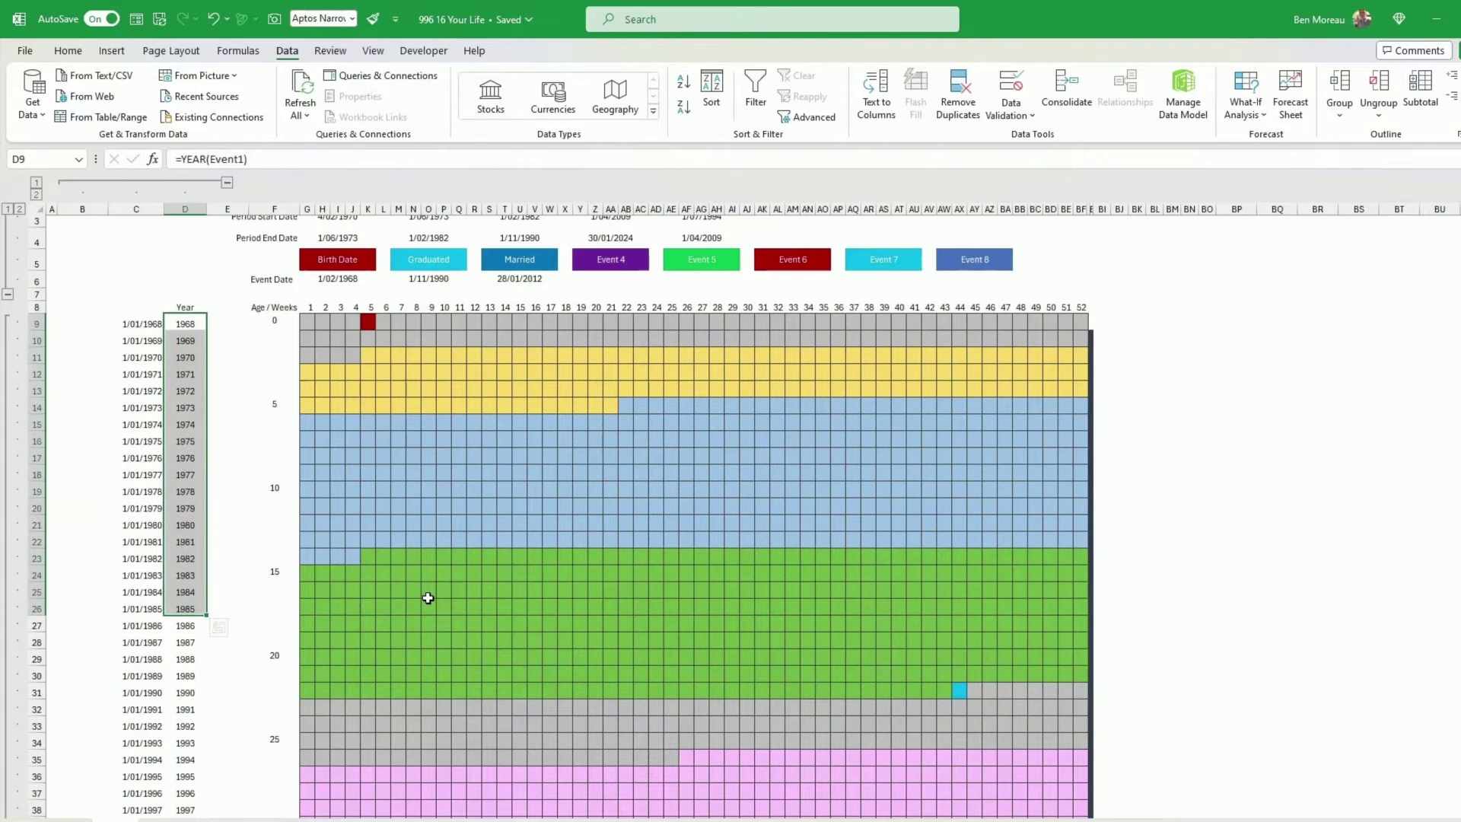
click(466, 532)
click(150, 324)
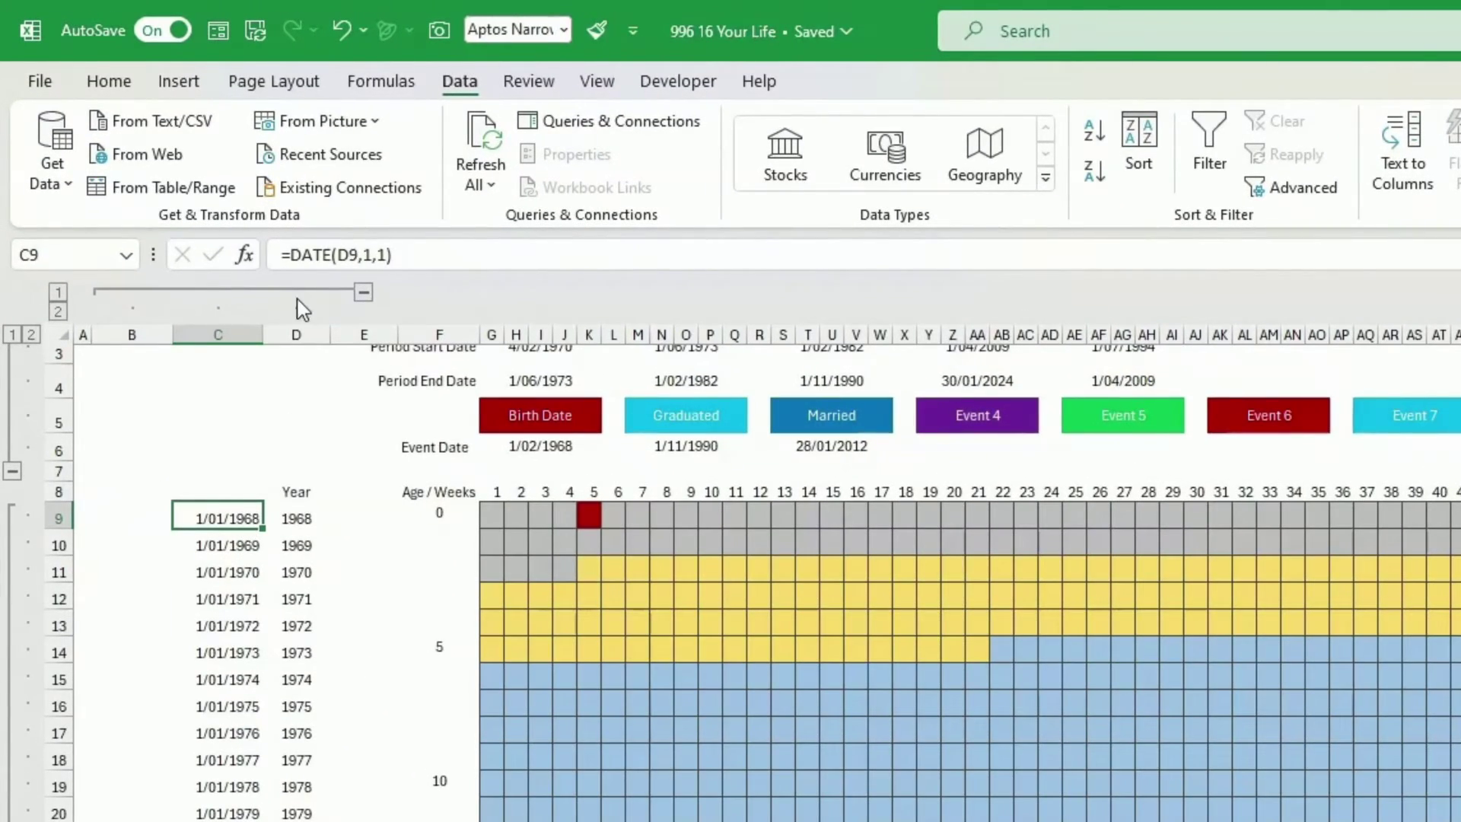
click(303, 515)
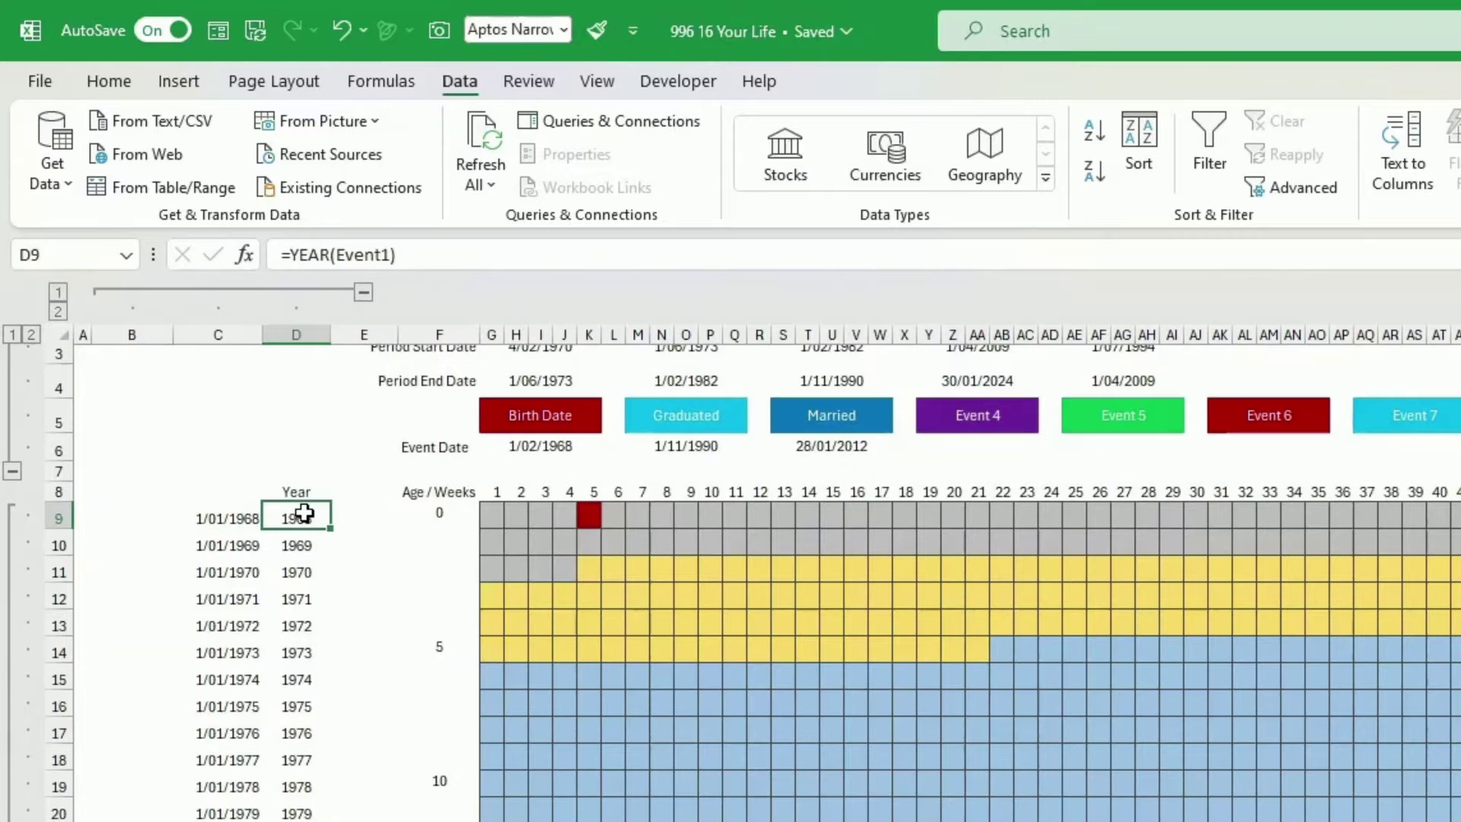
click(210, 516)
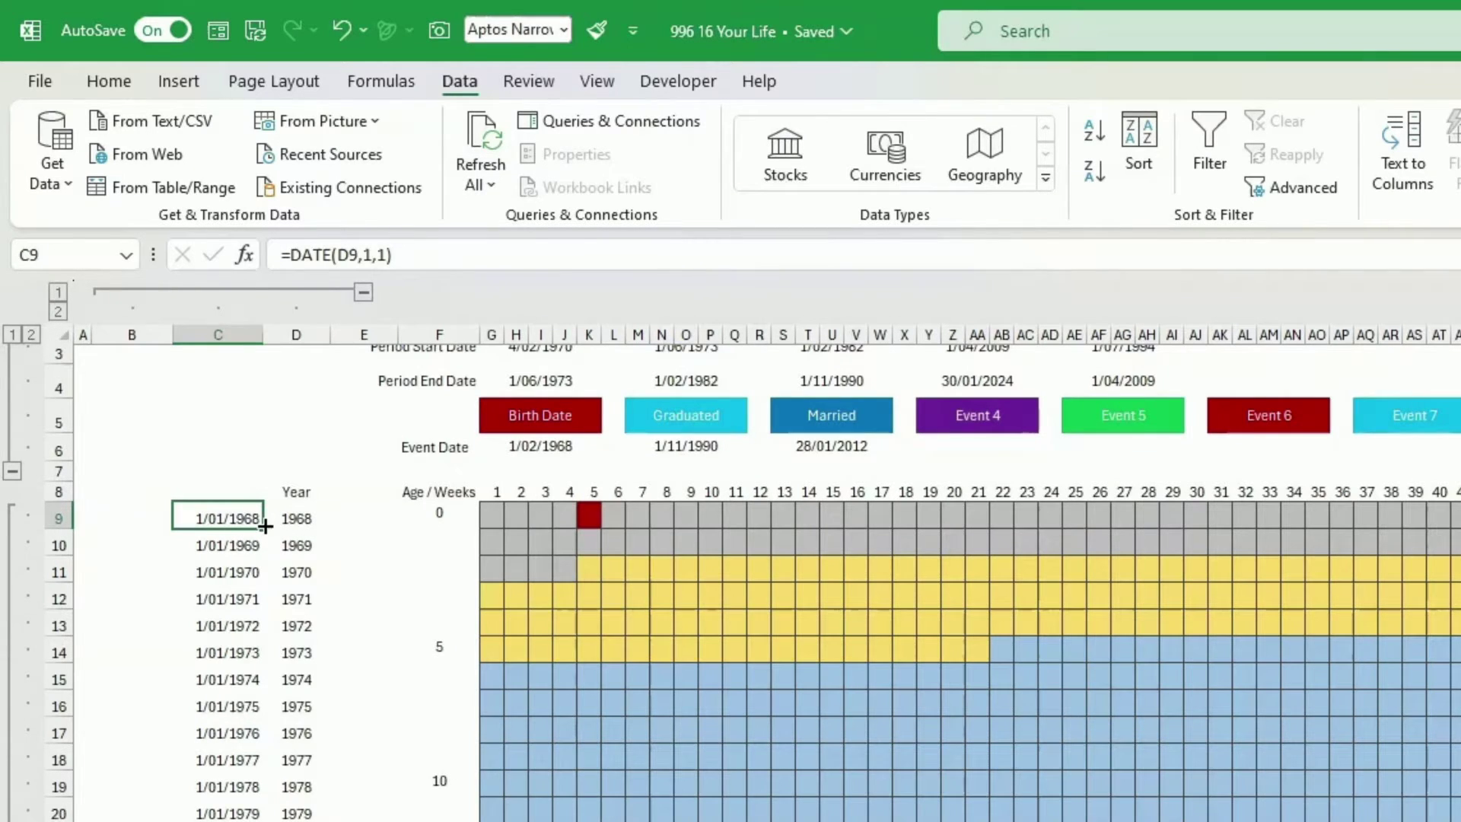
Fill C9's 1 January date formula down column C and check it reaches C100
mouse_move(264, 525)
mouse_down()
mouse_move(221, 619)
mouse_move(220, 821)
mouse_up()
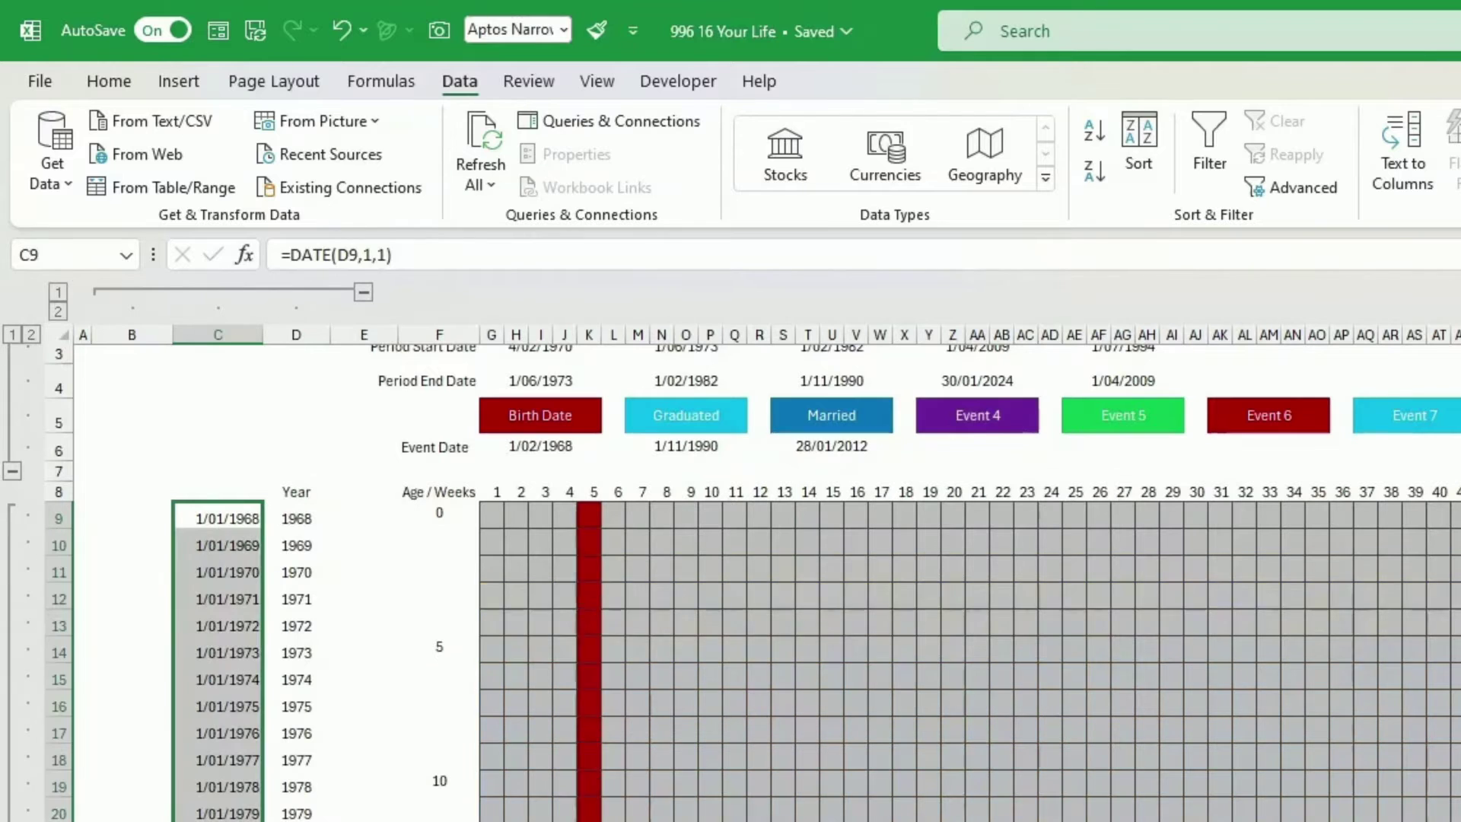
scroll(754, 582, down, 10)
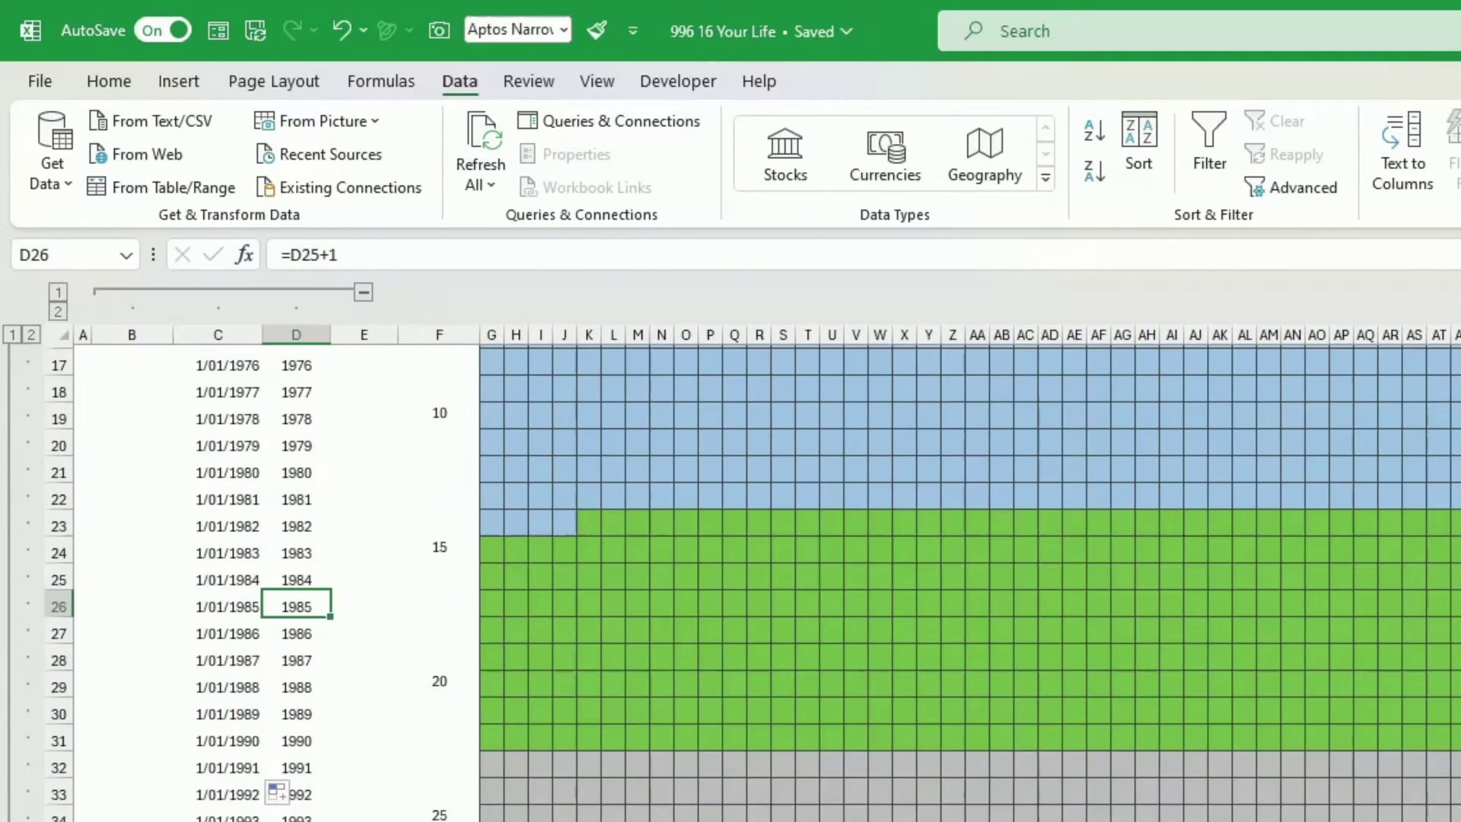
scroll(971, 582, down, 3)
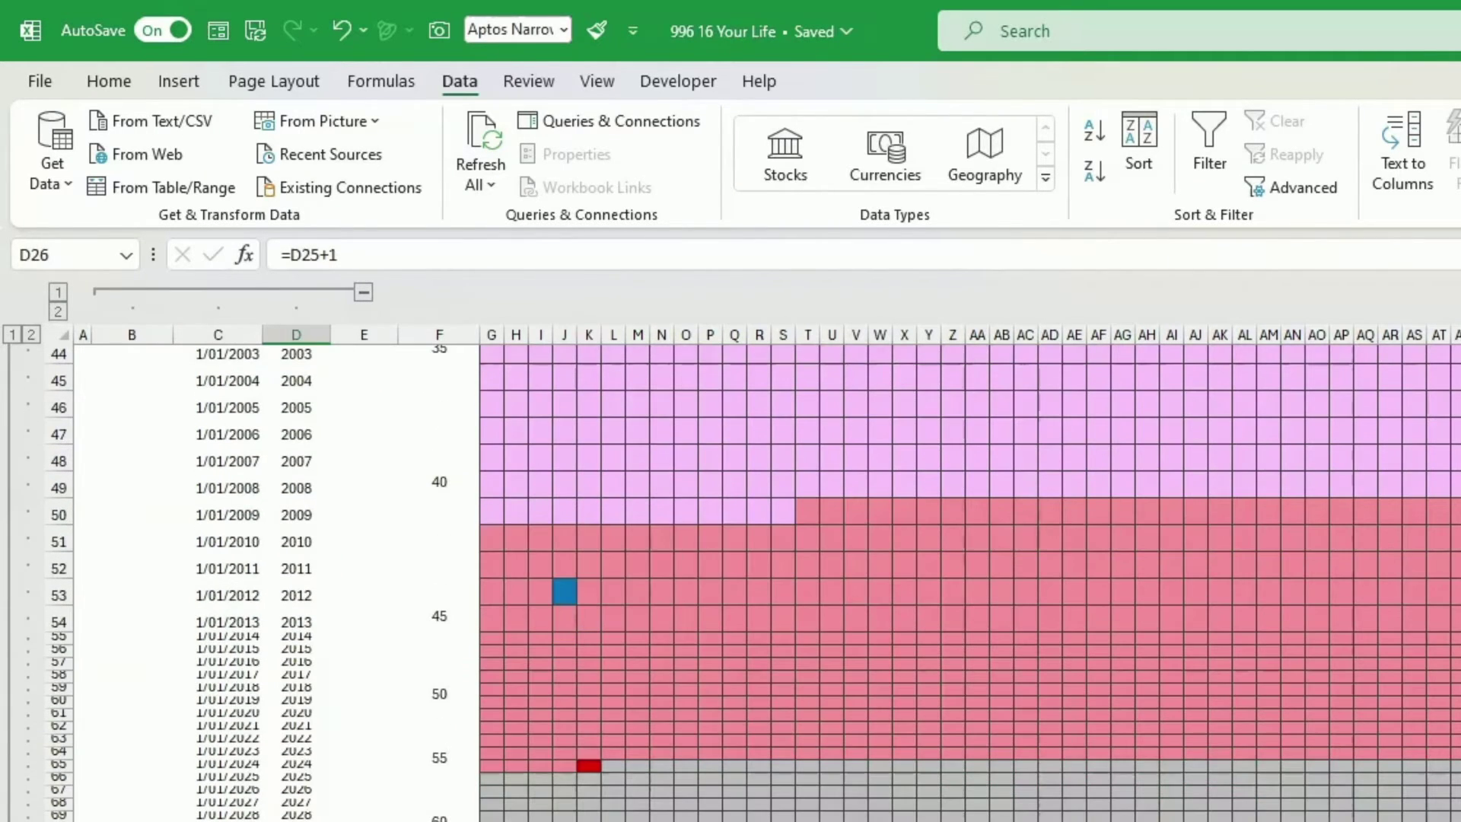
key(Left)
key(ctrl+Down)
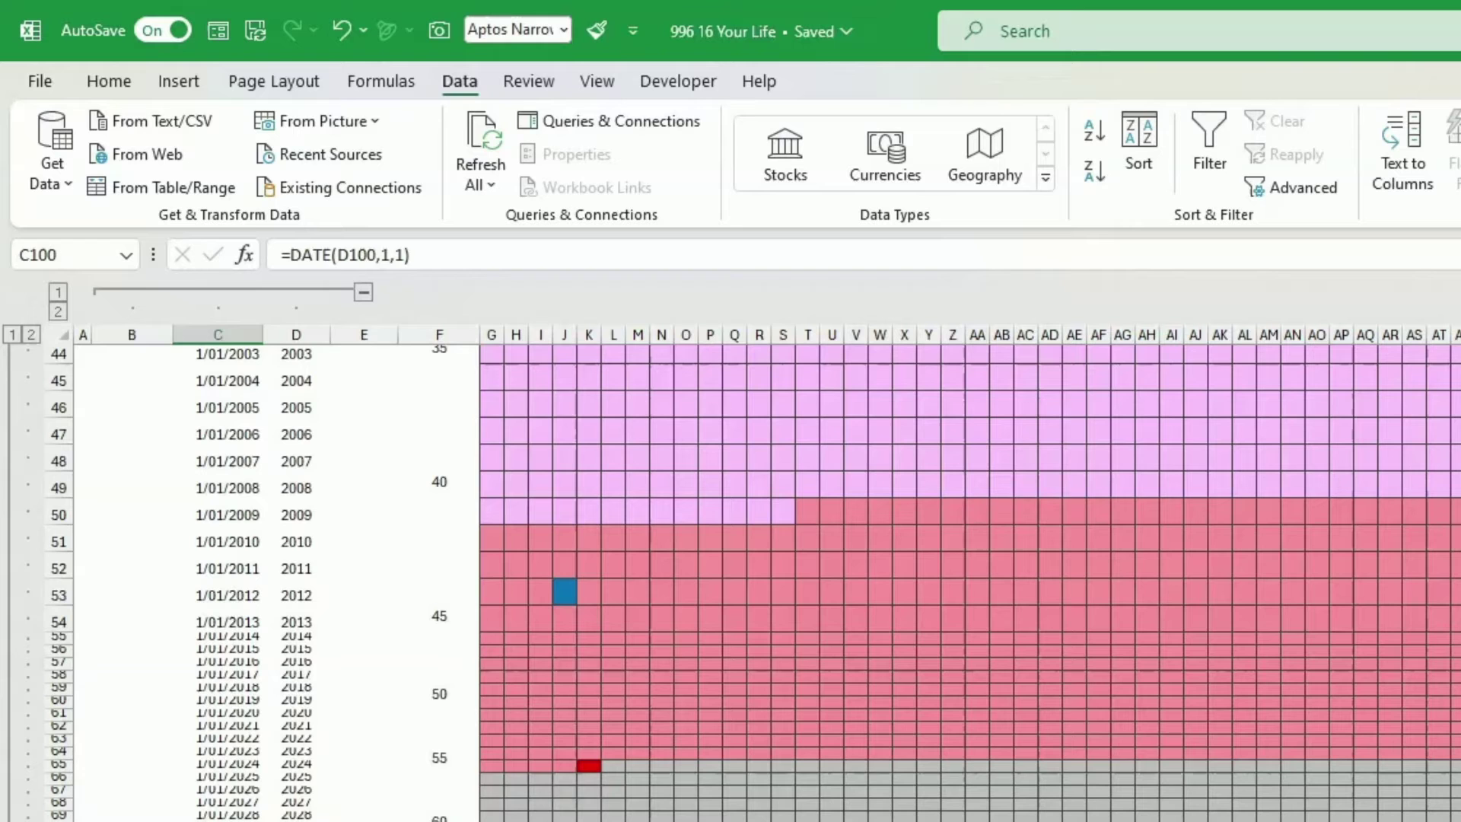
key(Right)
key(Left)
scroll(970, 582, up, 13)
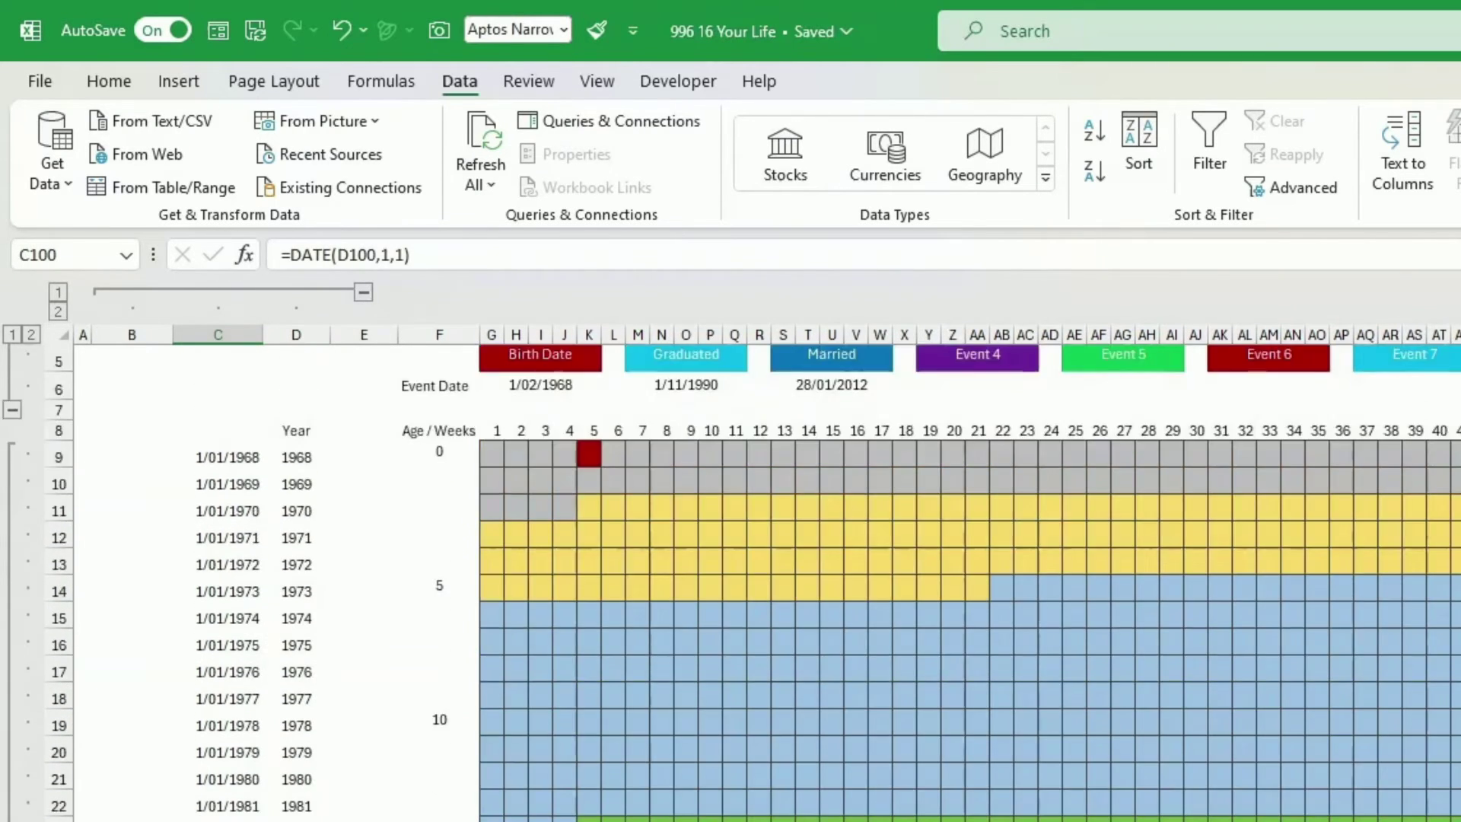
scroll(971, 583, up, 2)
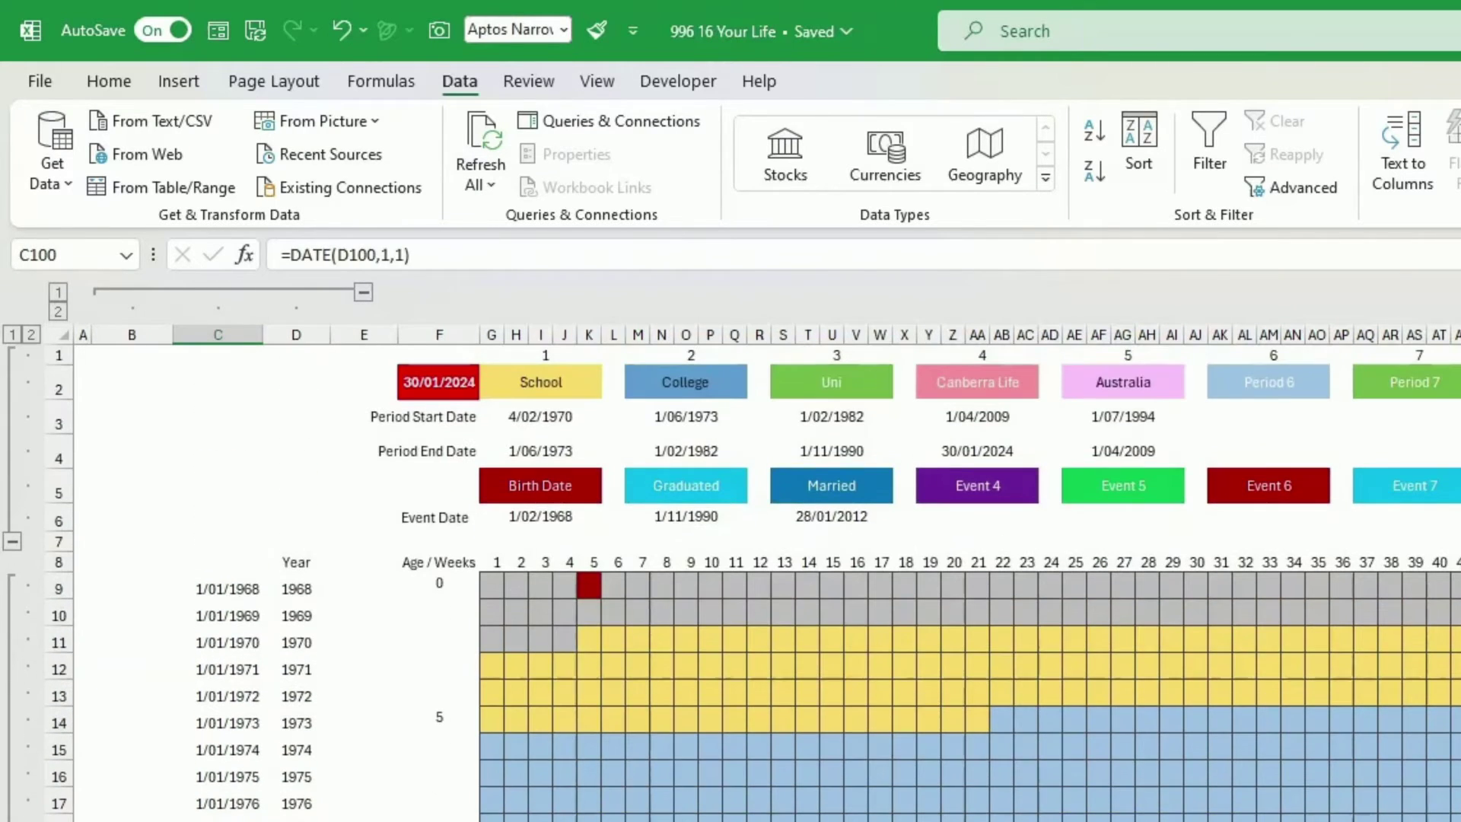
Autofit the height of the first year rows of the grid
click(439, 582)
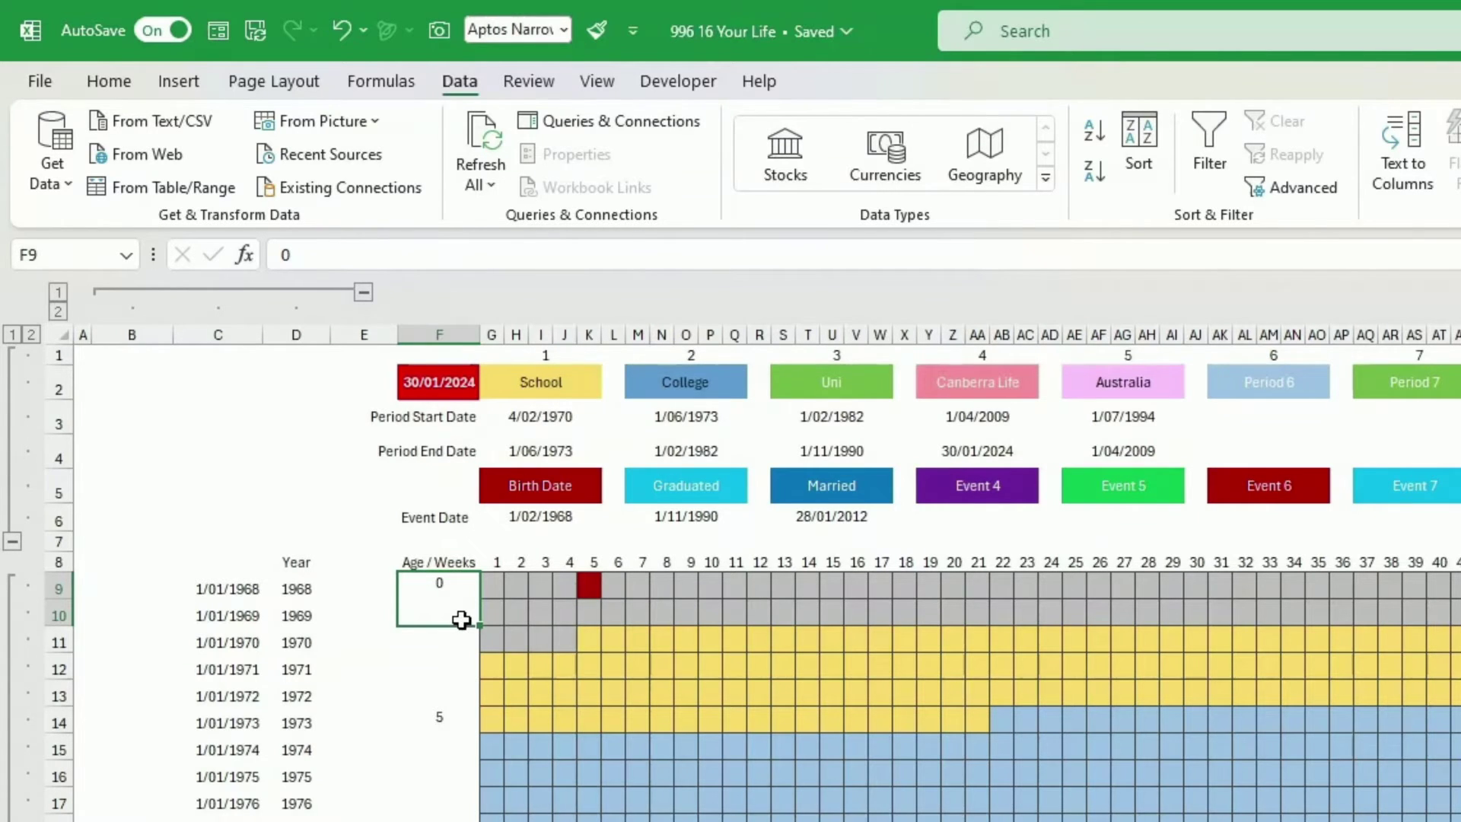
drag(65, 587, 61, 767)
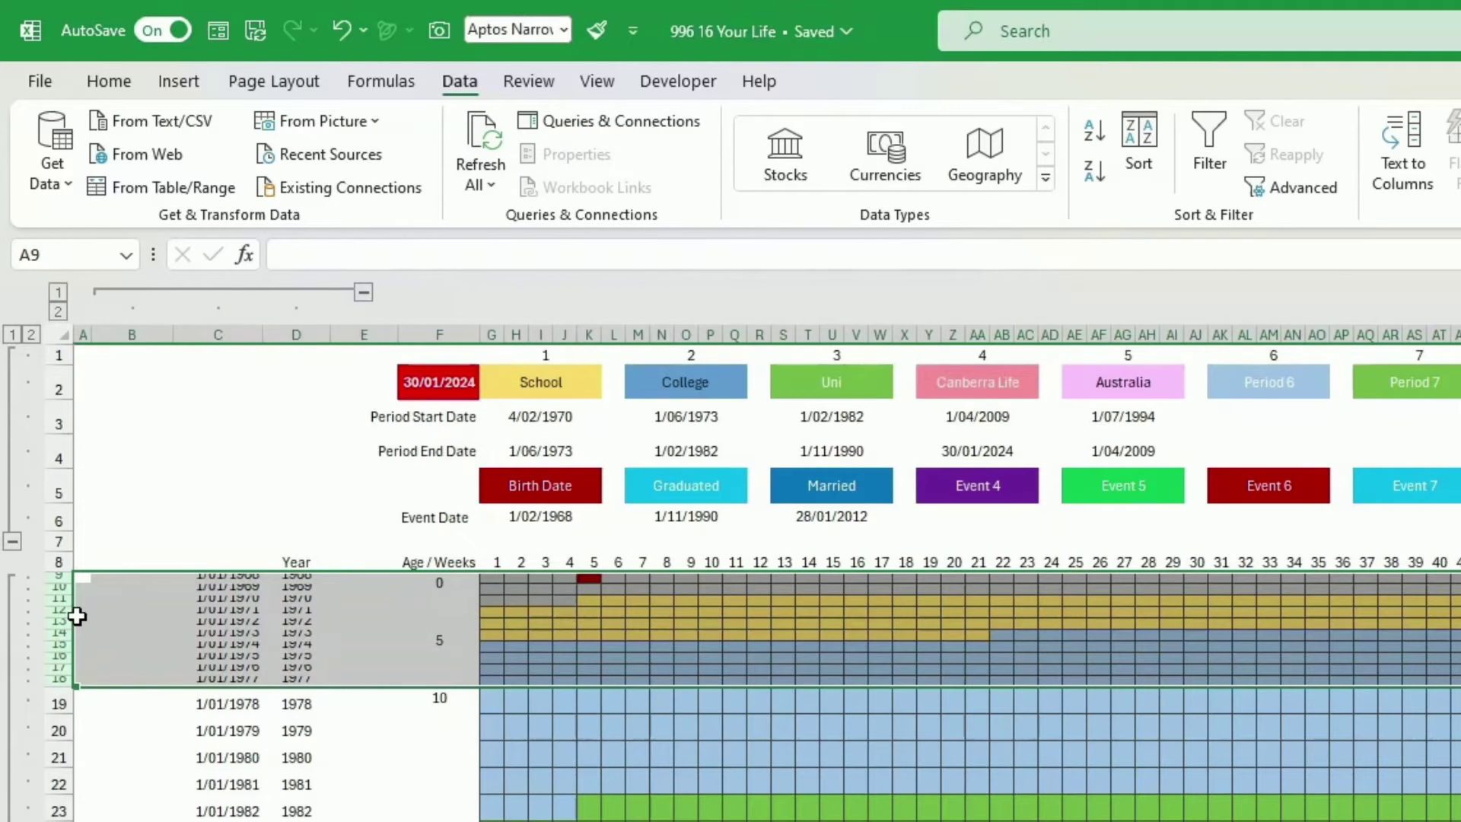
double_click(66, 585)
Check the +5 age label formulas for ages 0, 5, 10, 15 and 20, then select the first four grid years
click(448, 584)
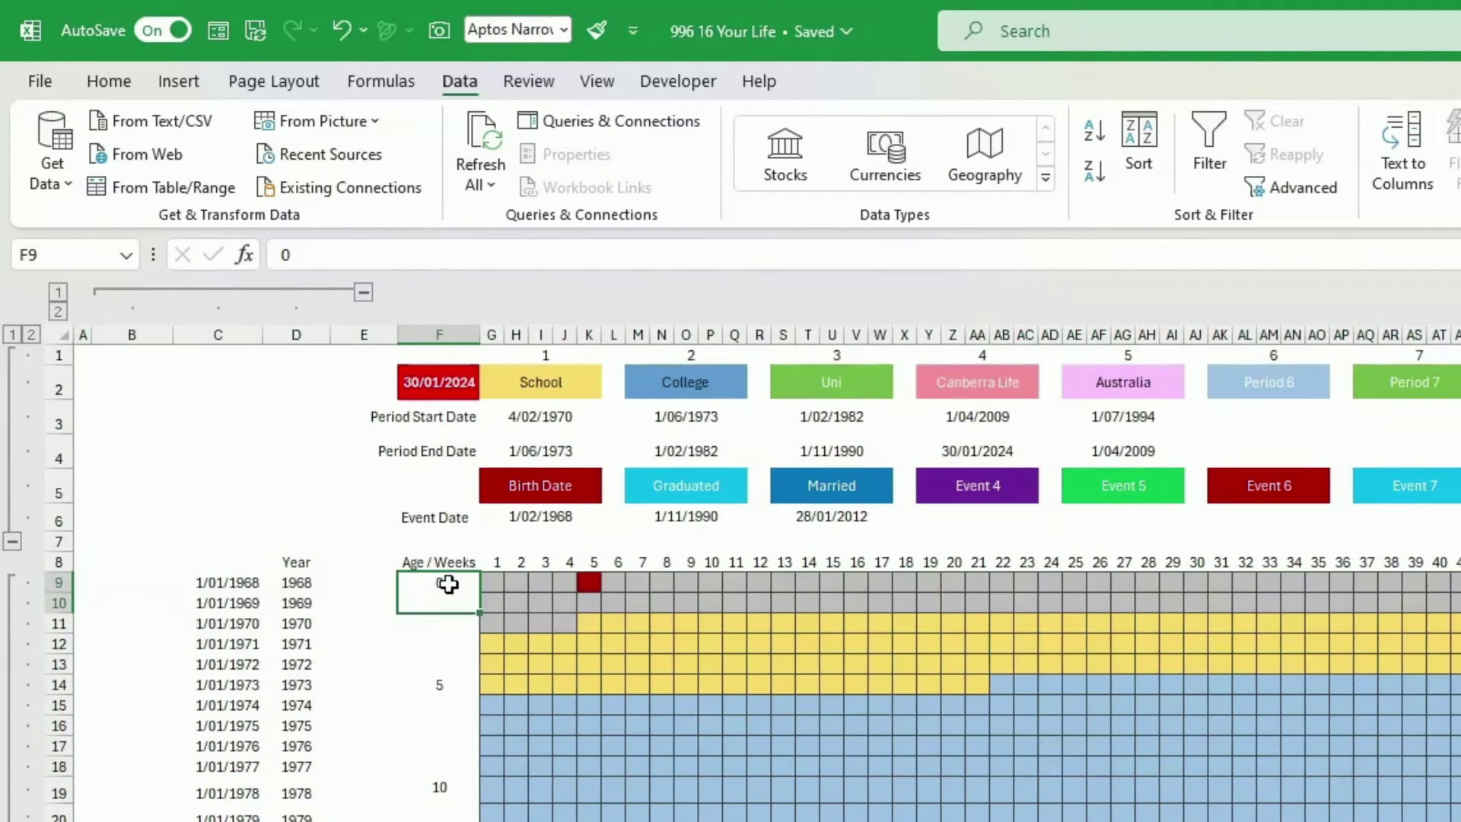
click(446, 688)
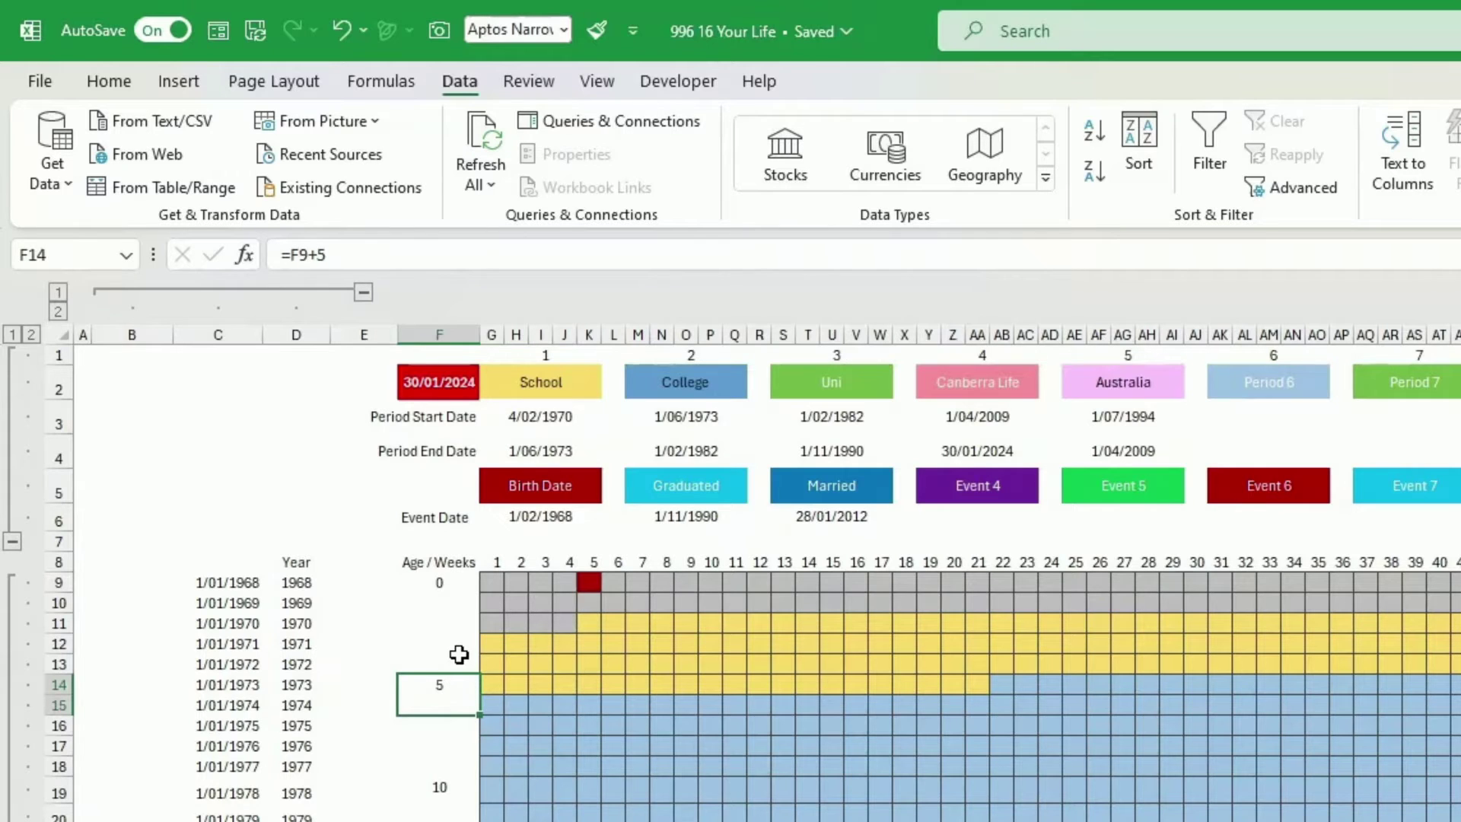
click(456, 582)
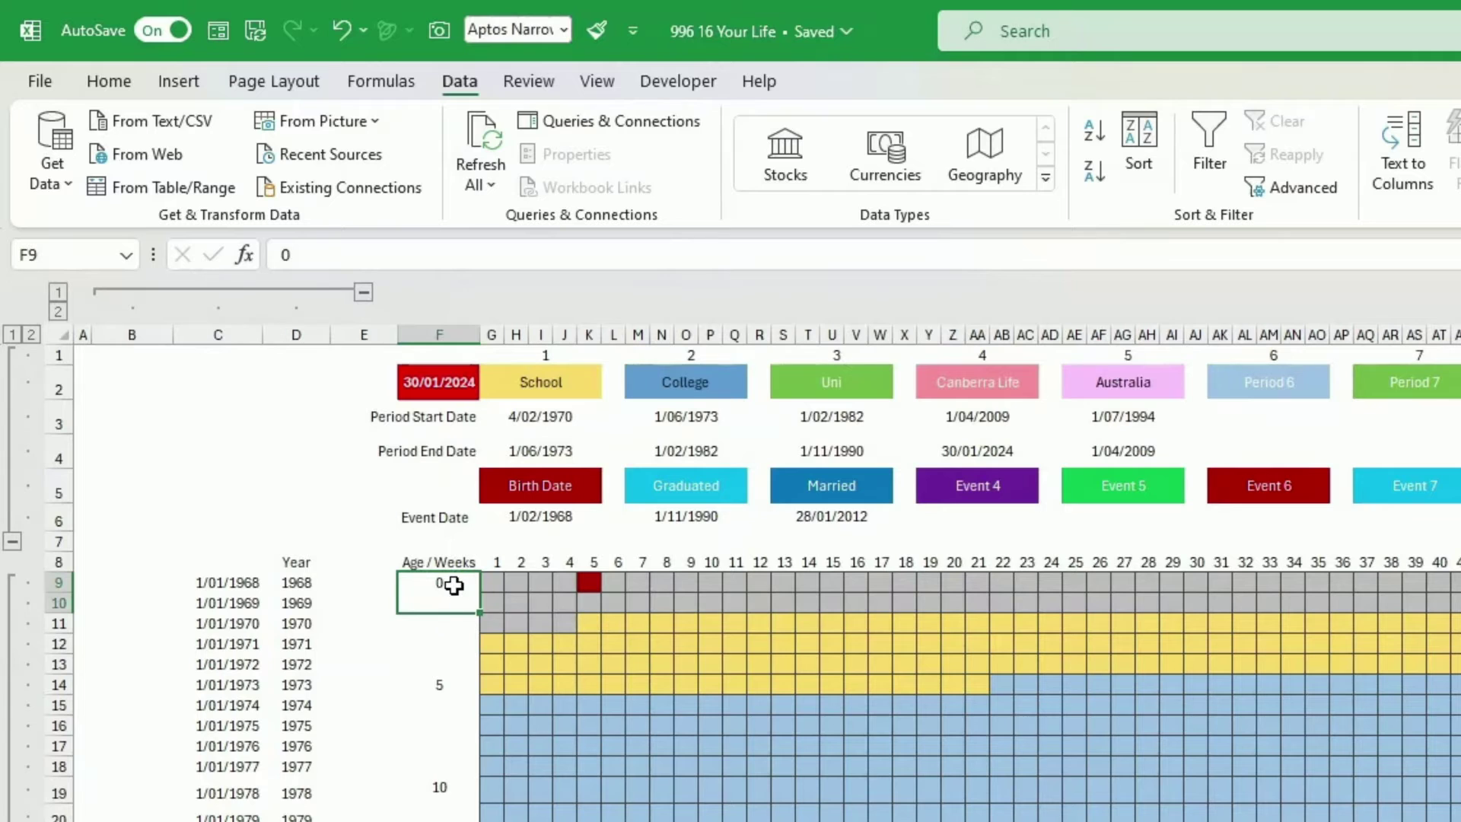
click(456, 686)
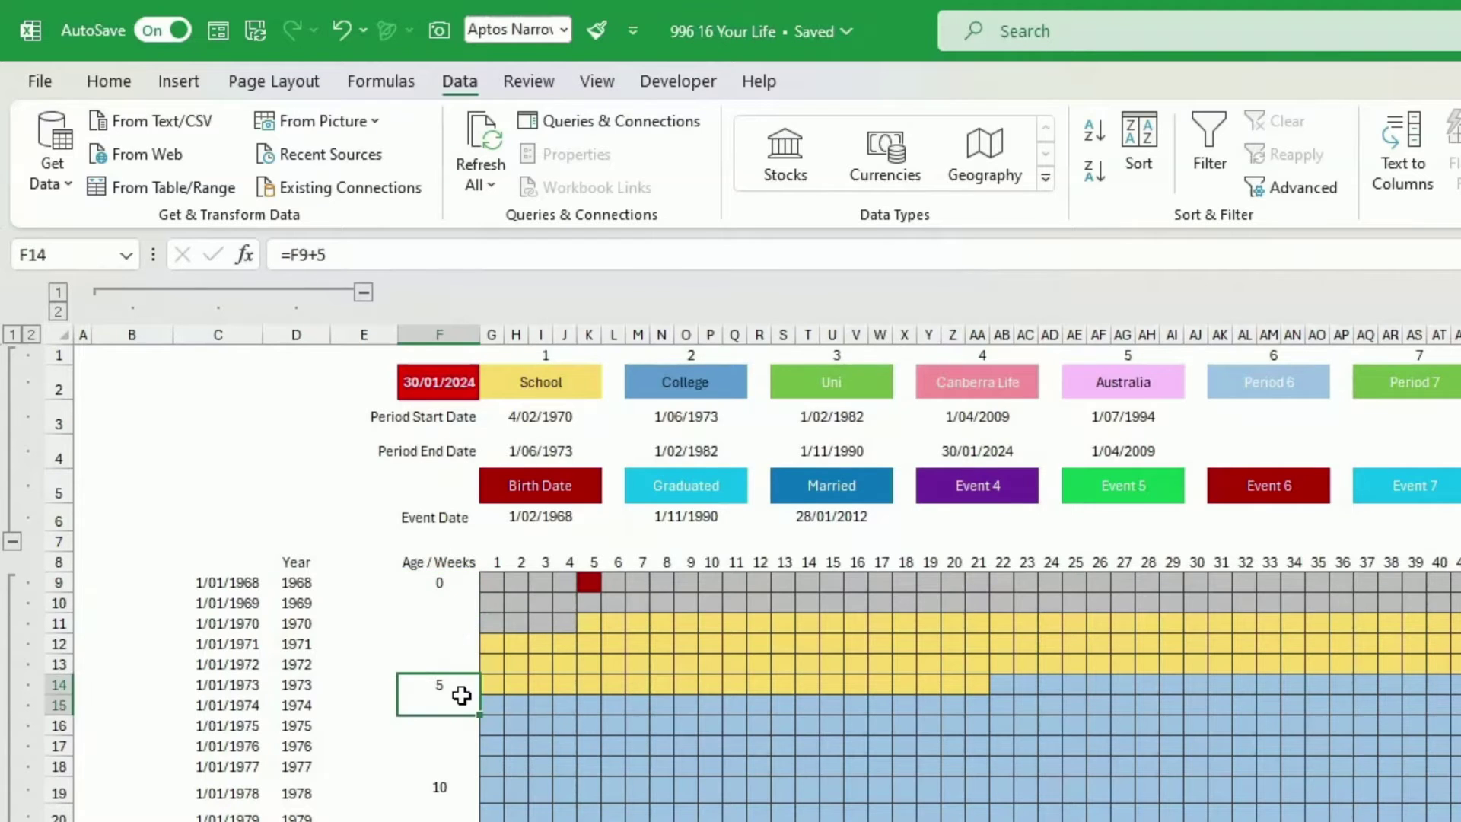
click(449, 787)
key(Down)
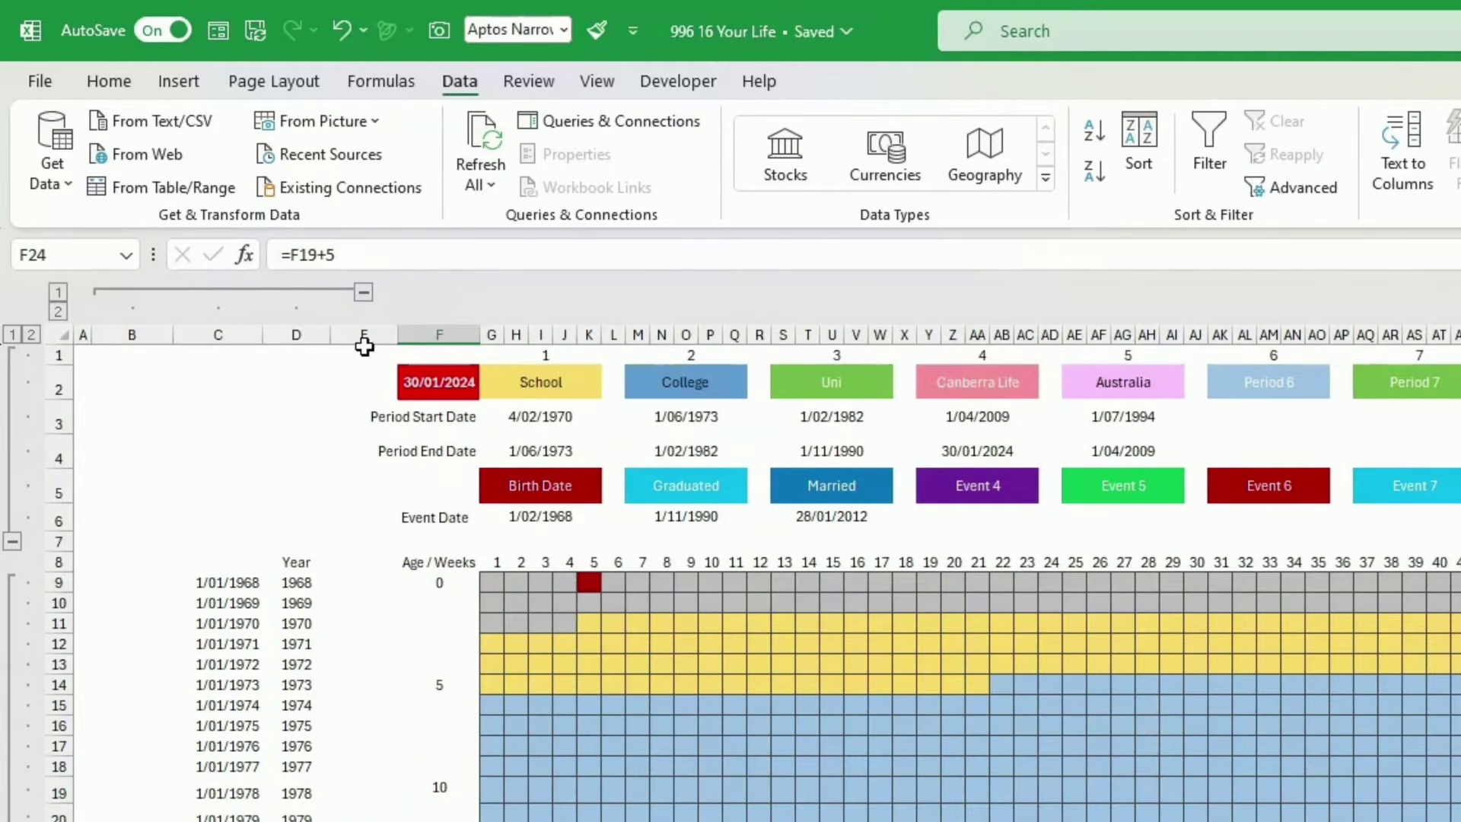
key(Down)
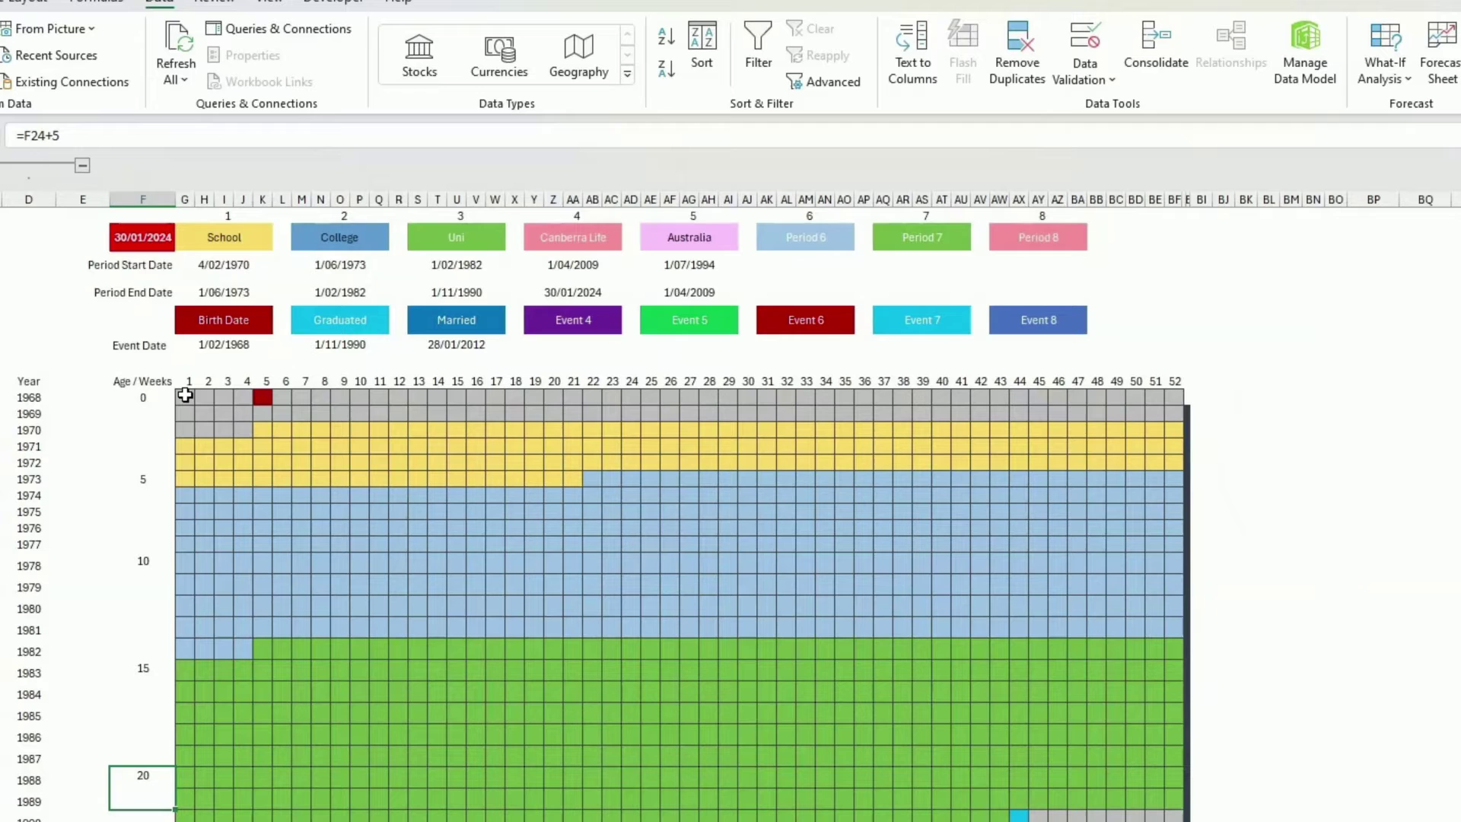
drag(184, 395, 1179, 821)
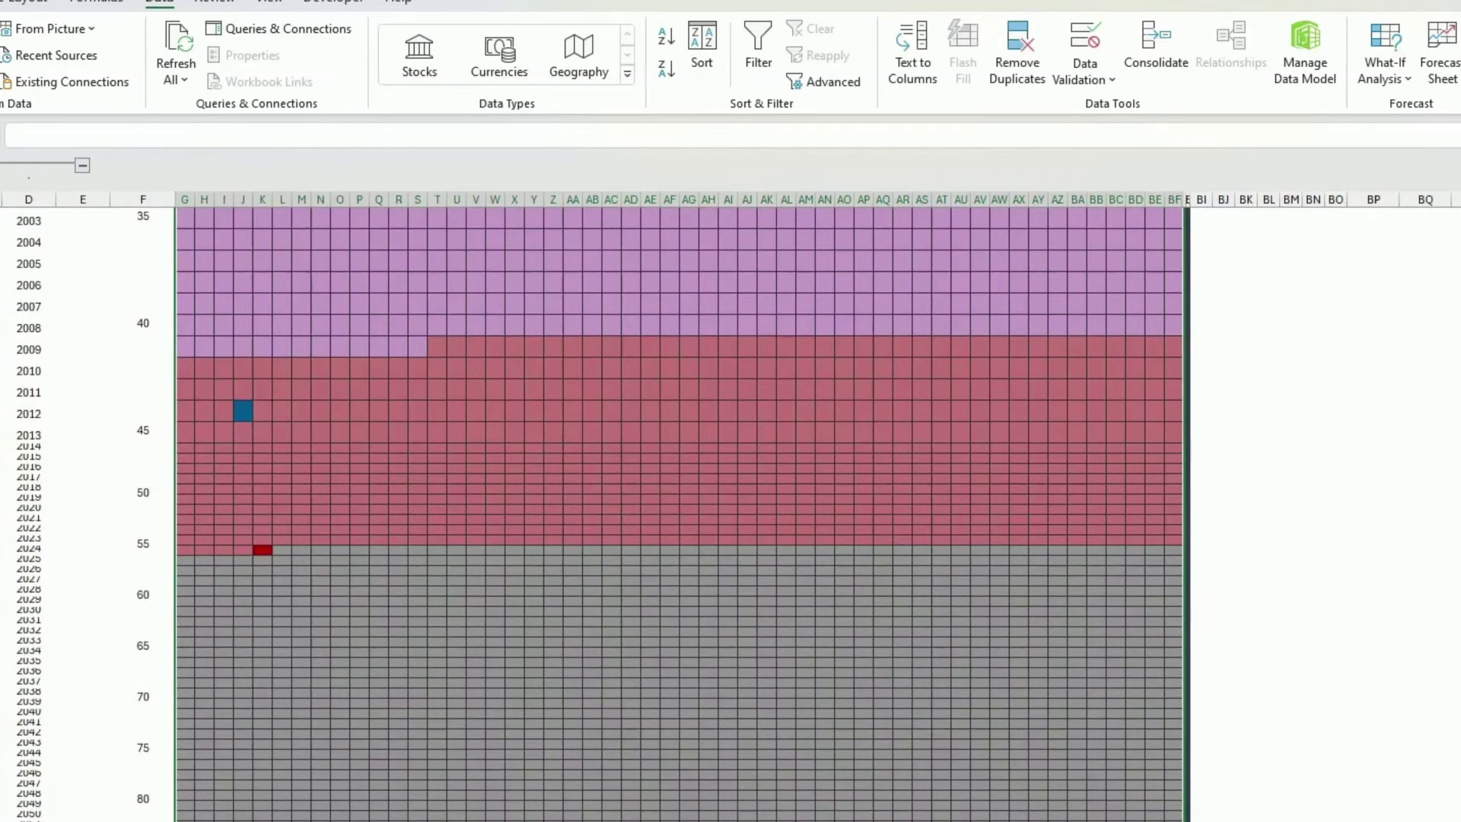
Scroll back up the grid and switch to the Home ribbon with Alt+H
scroll(626, 505, up, 8)
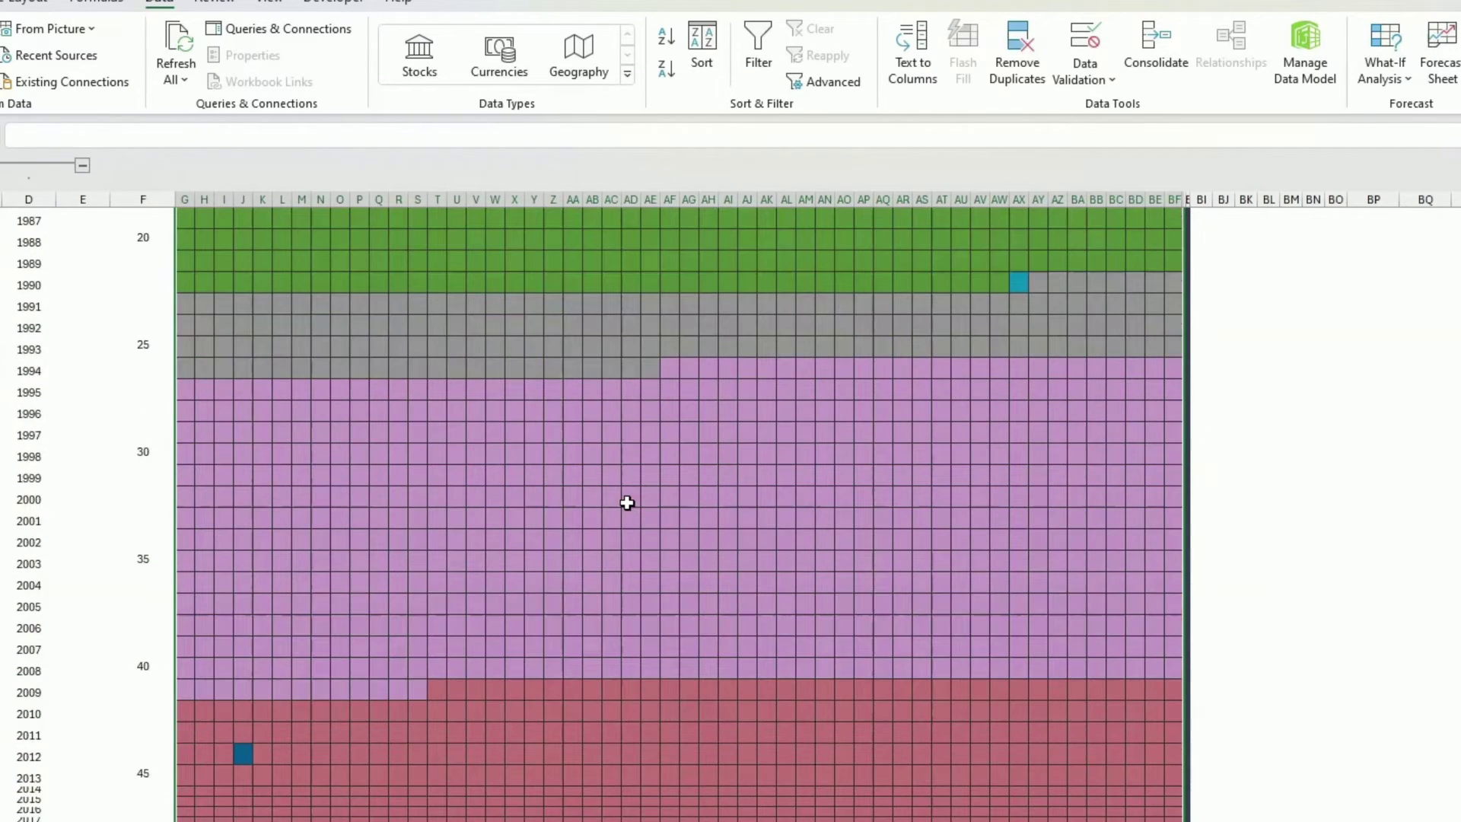
scroll(654, 503, up, 7)
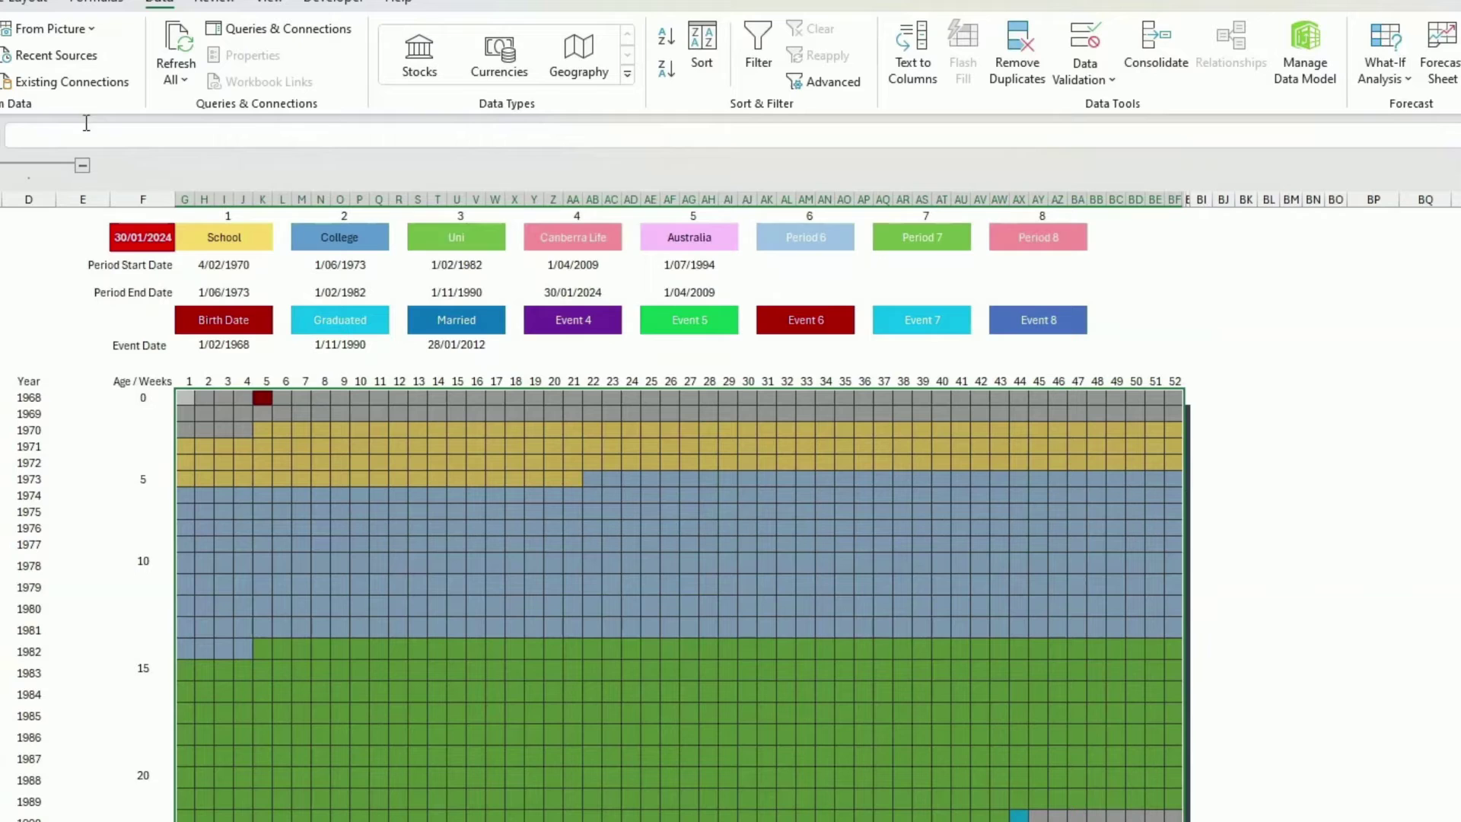
key(alt+h)
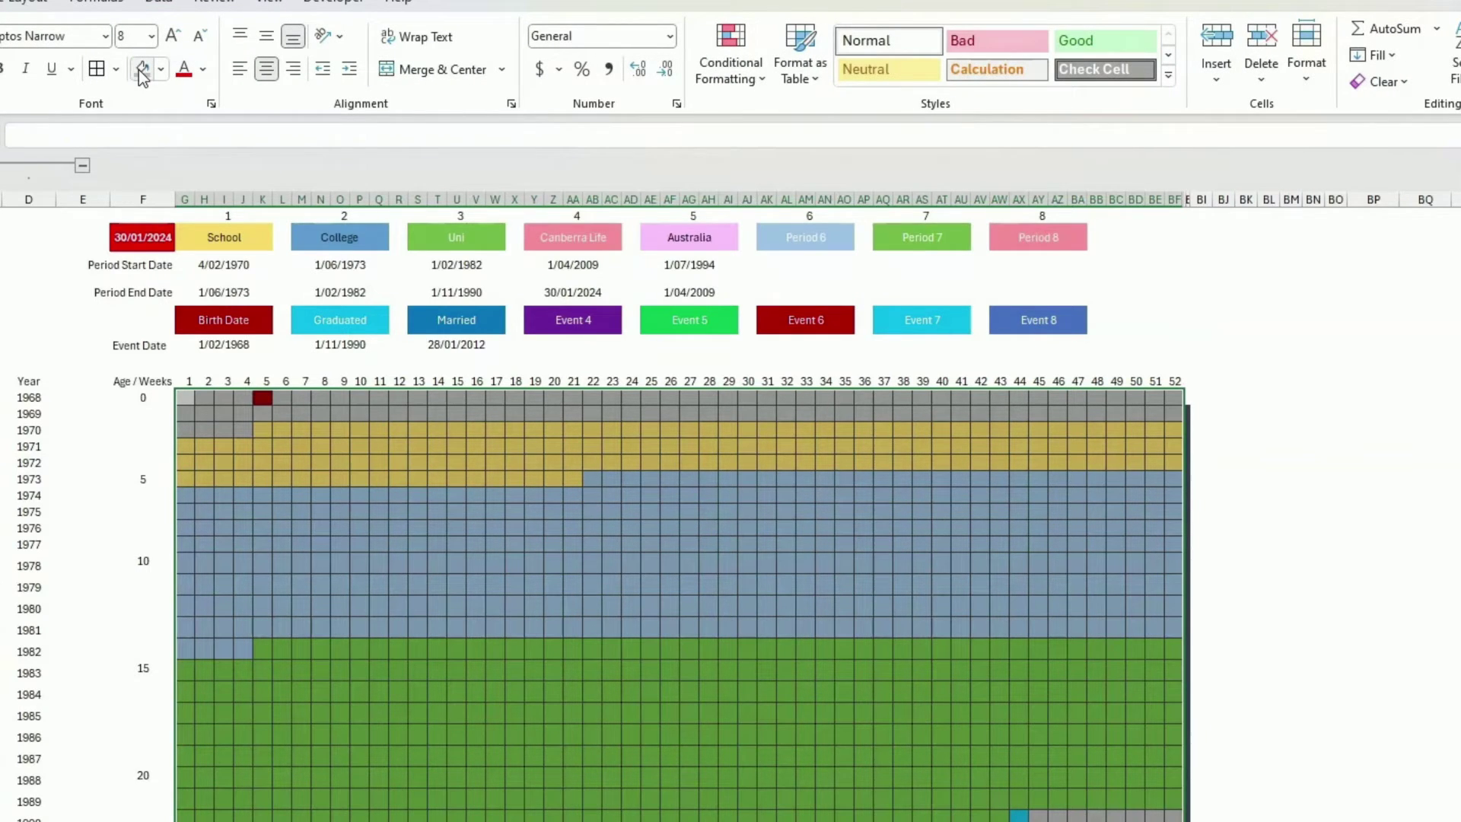
Inspect a grey future-week cell and a blue period cell in 1976
click(376, 560)
scroll(434, 519, down, 6)
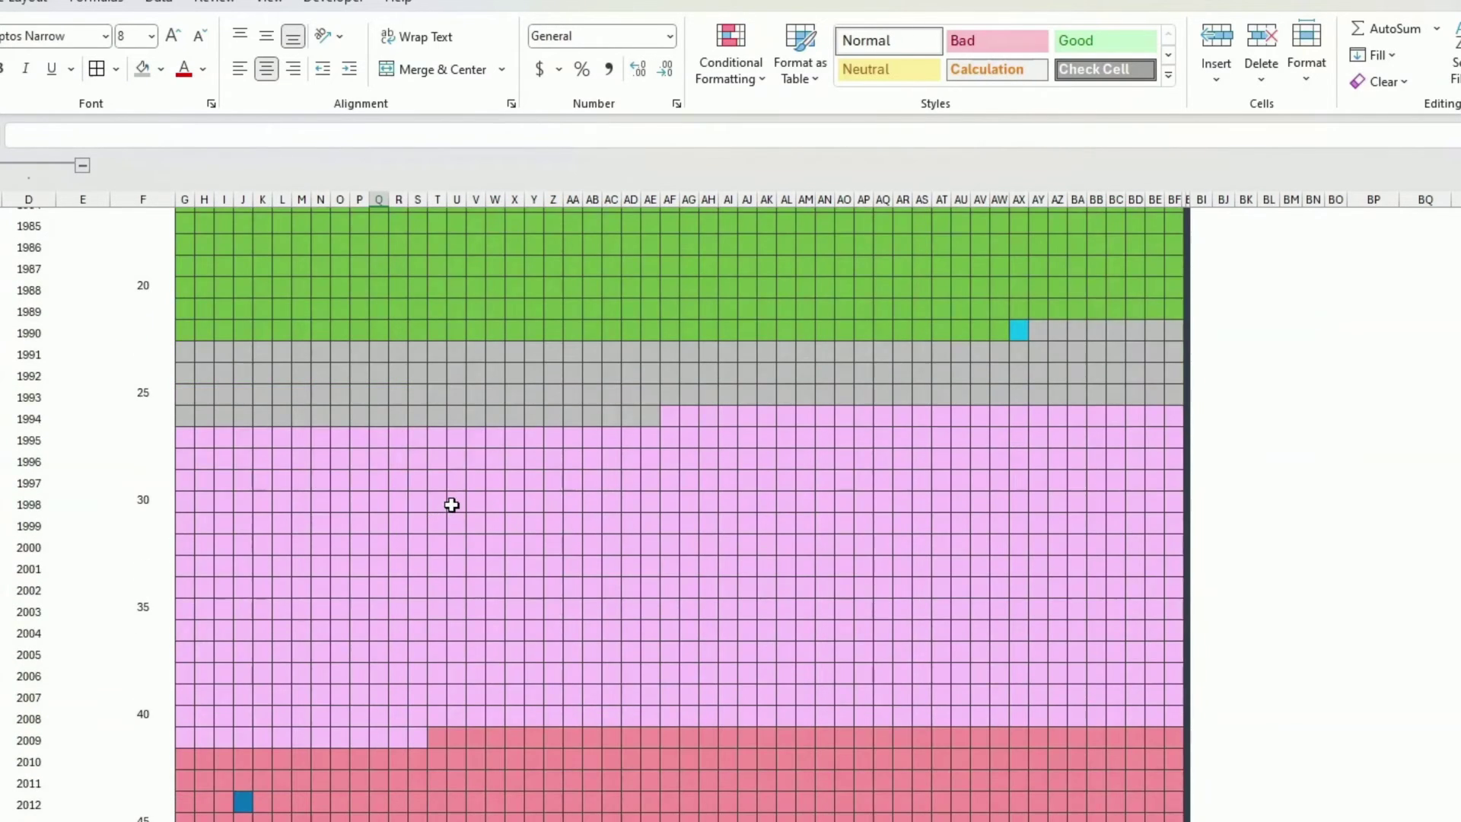
scroll(452, 505, down, 7)
click(514, 594)
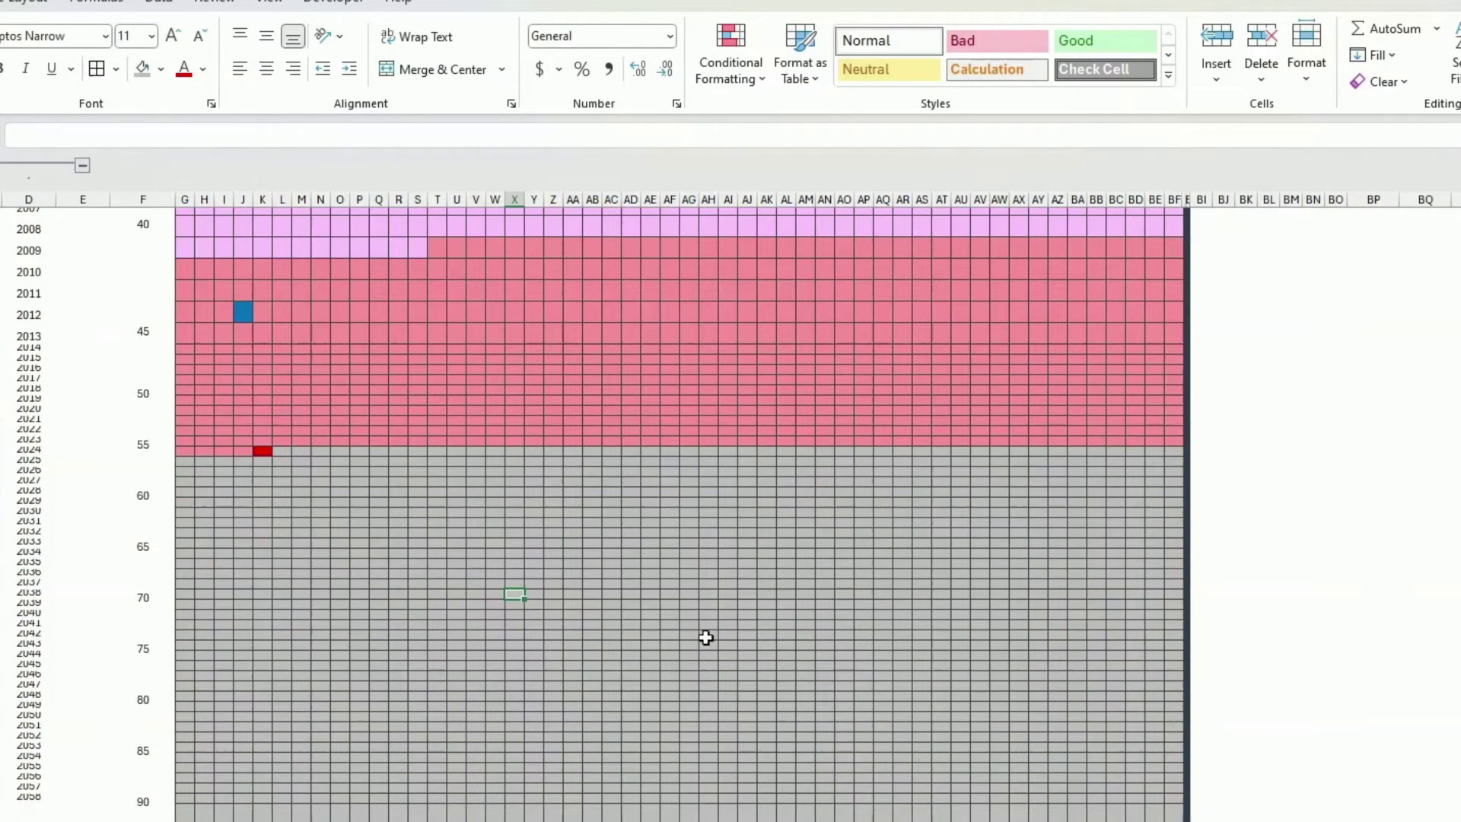
click(802, 678)
scroll(791, 654, up, 15)
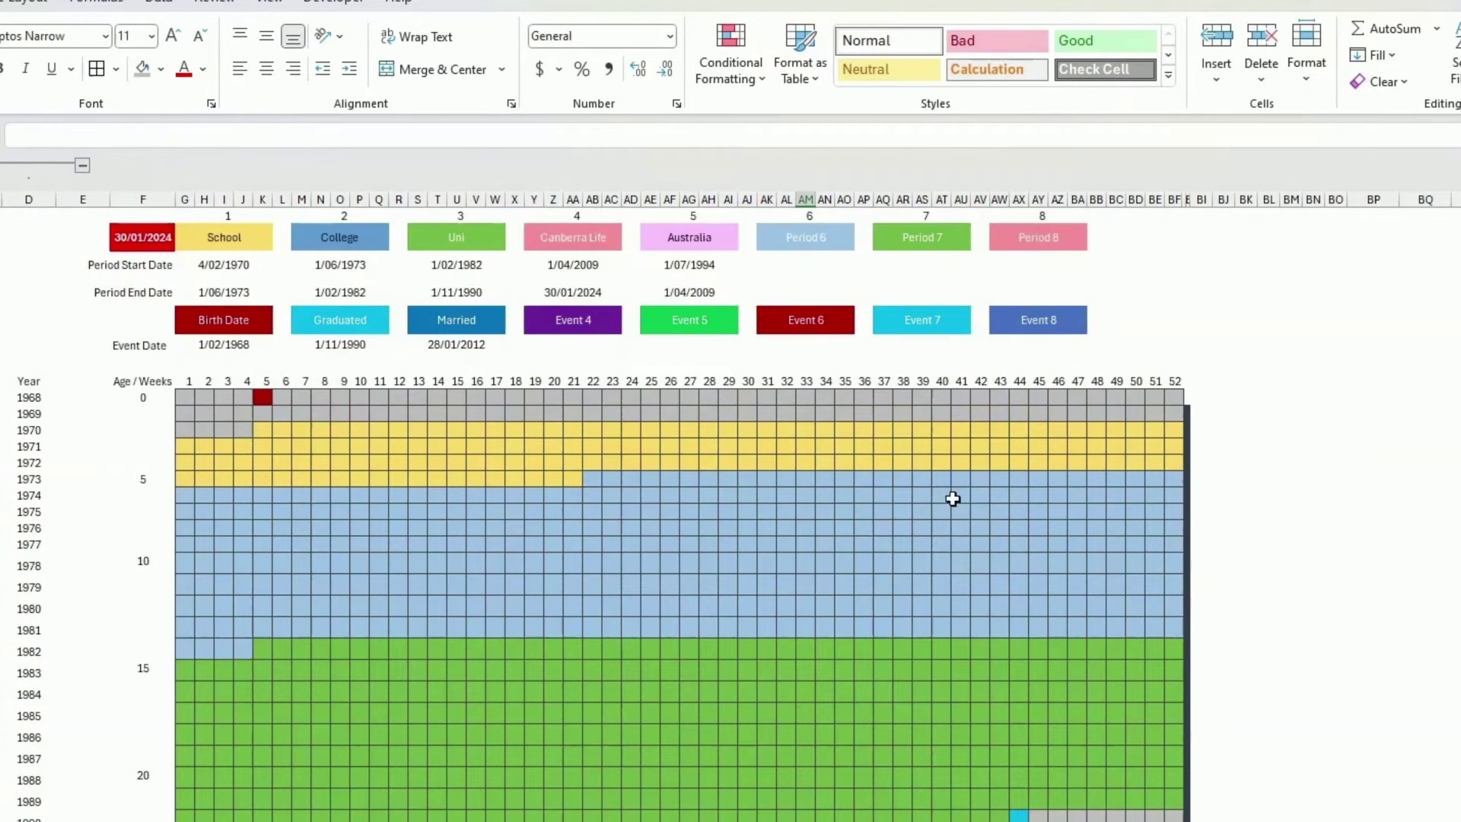
click(883, 527)
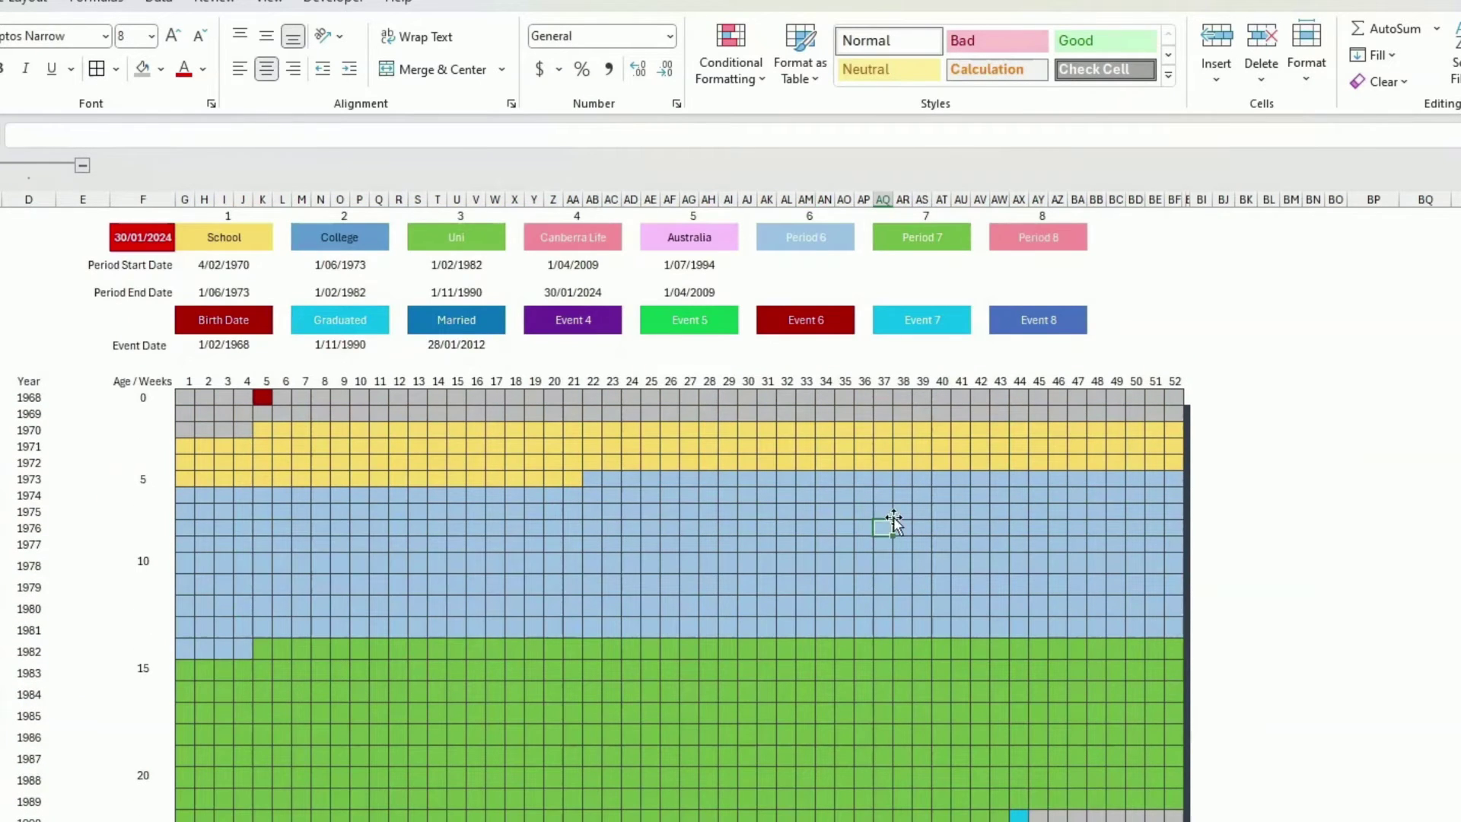
Review the School label against its yellow weeks and open its fill colour choices
click(232, 234)
drag(264, 426, 507, 464)
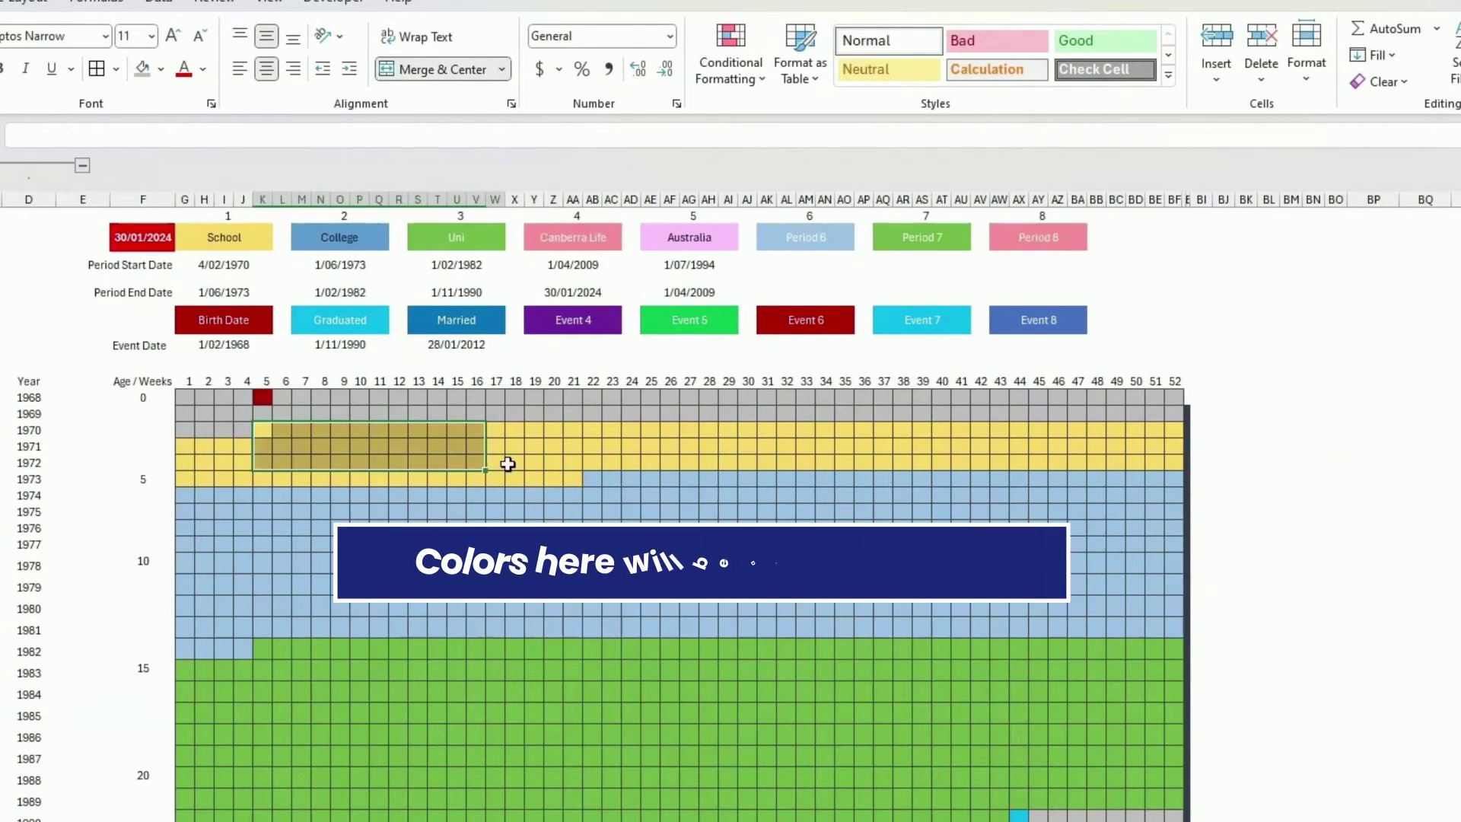
click(216, 238)
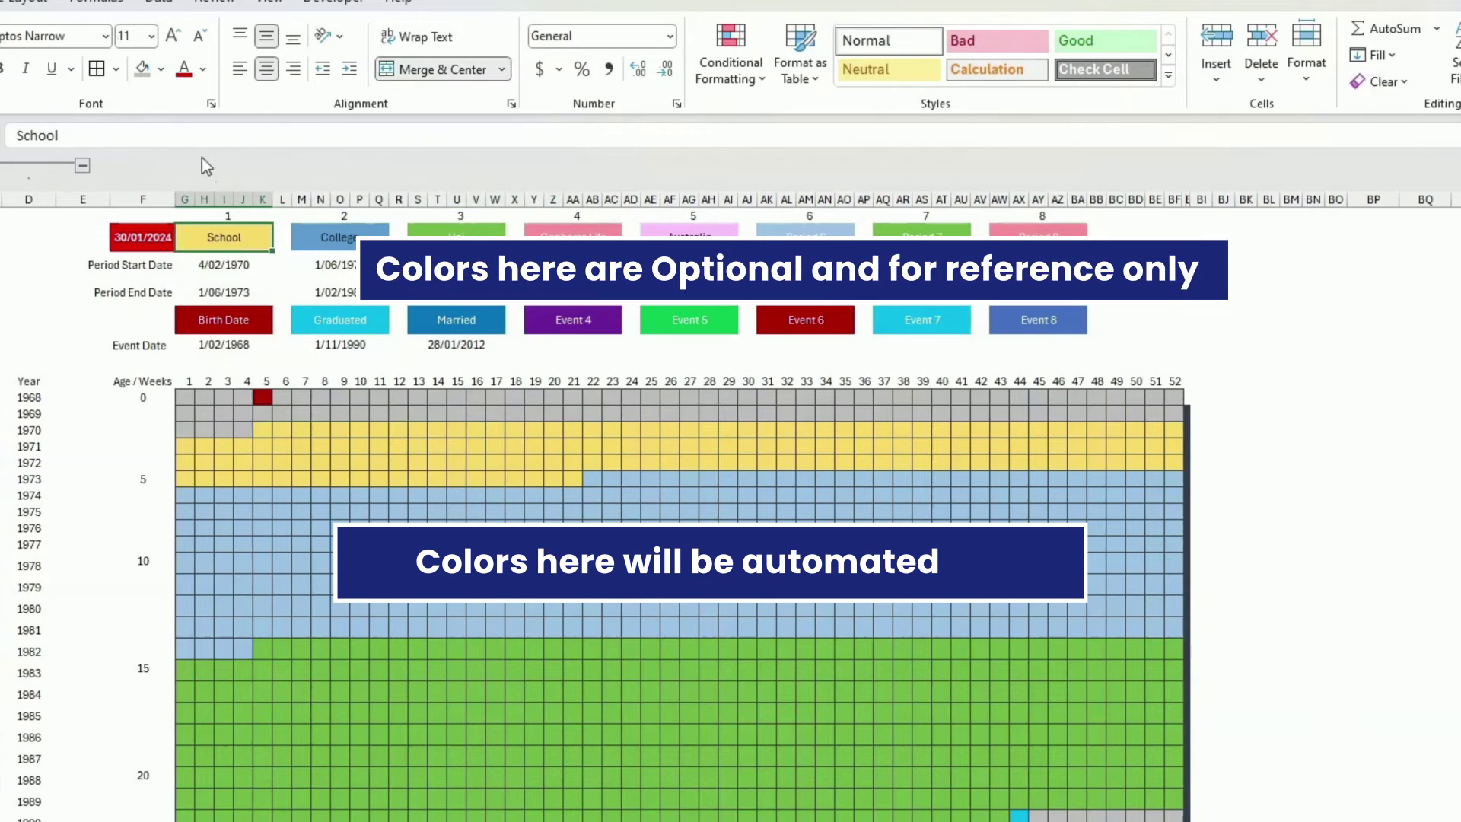
click(159, 70)
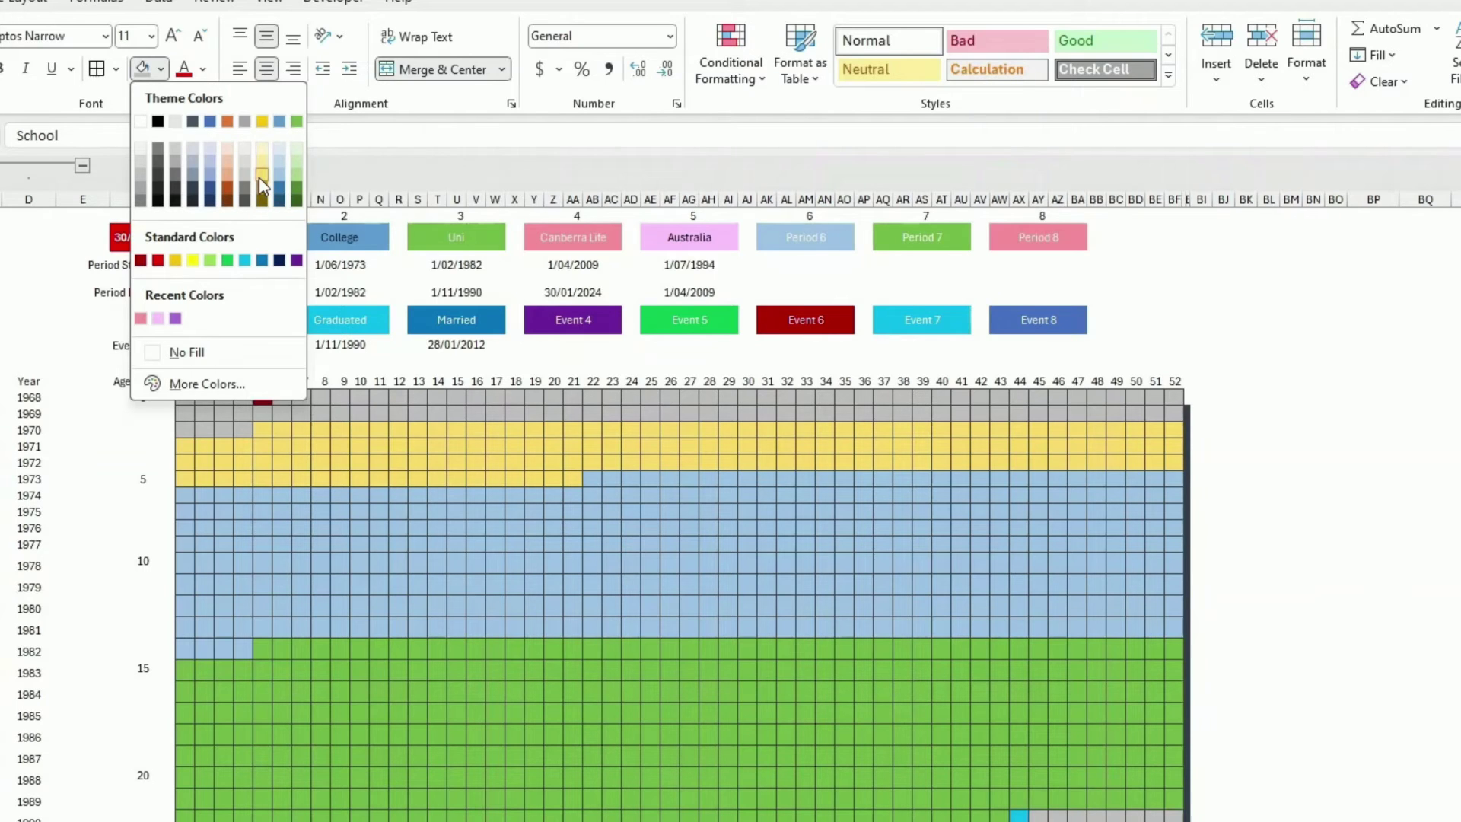
click(324, 482)
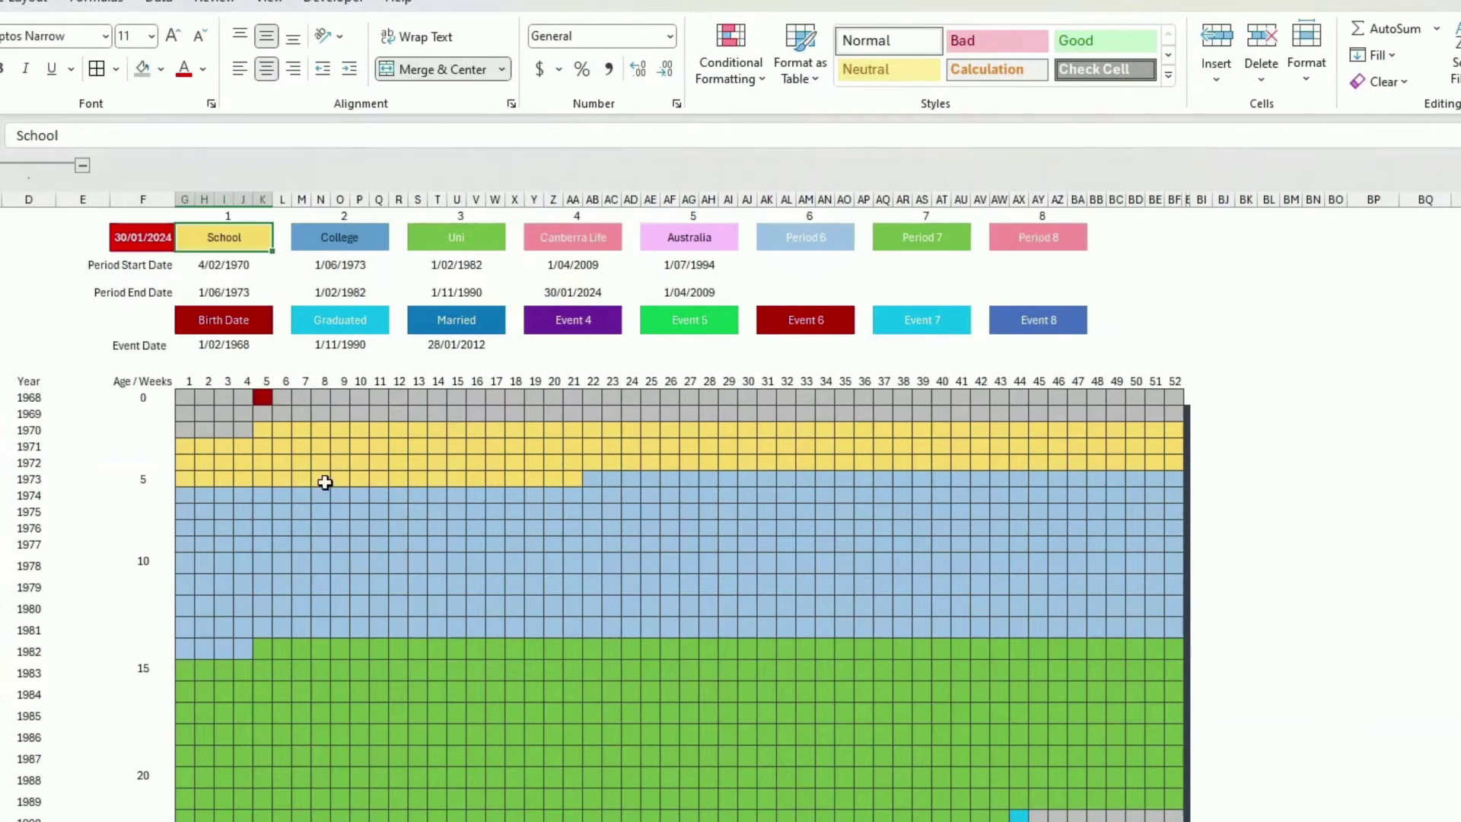
Open fill colour choices for College, then check the Uni and School labels
click(337, 231)
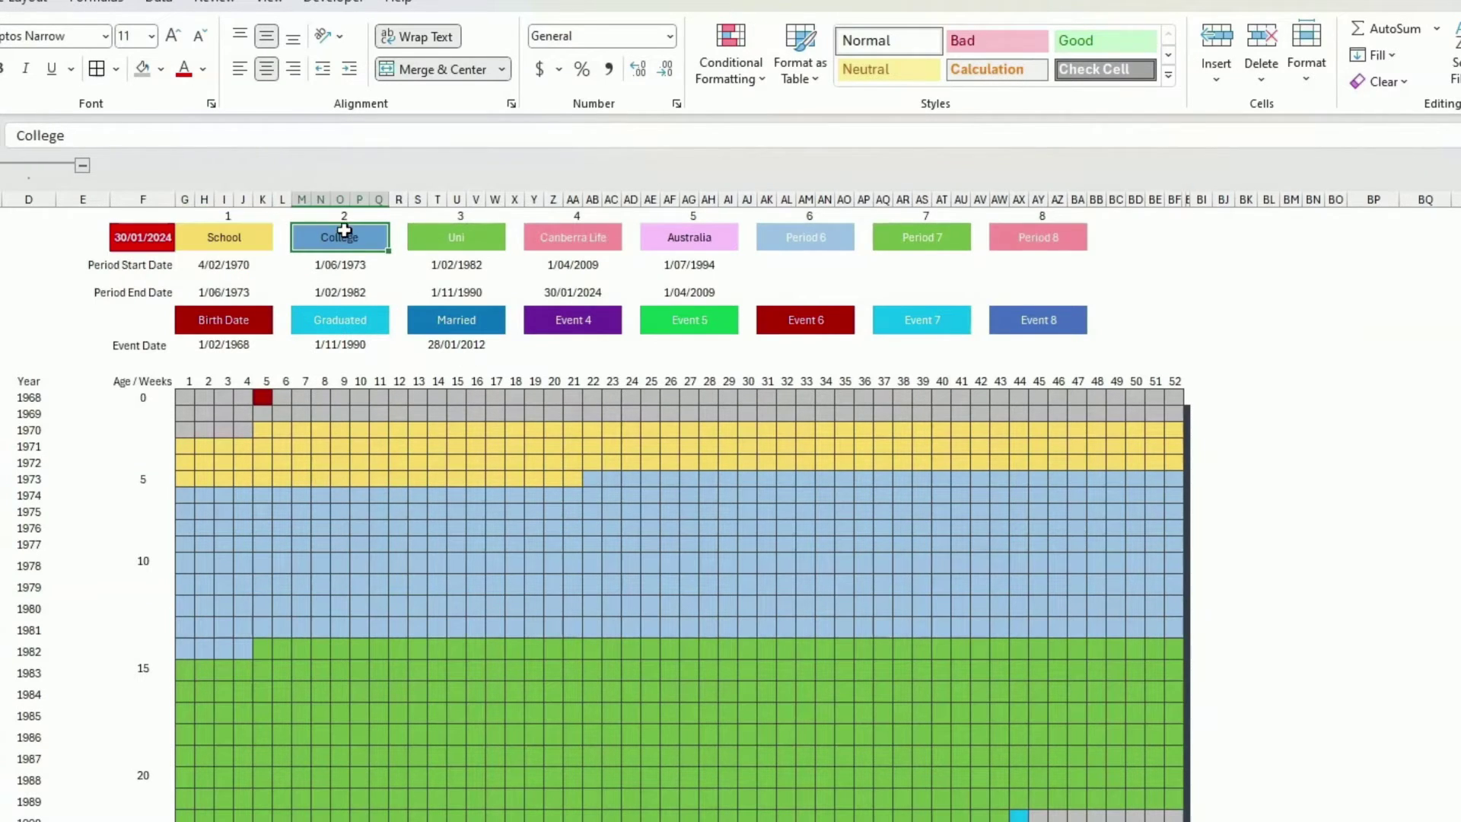
click(163, 69)
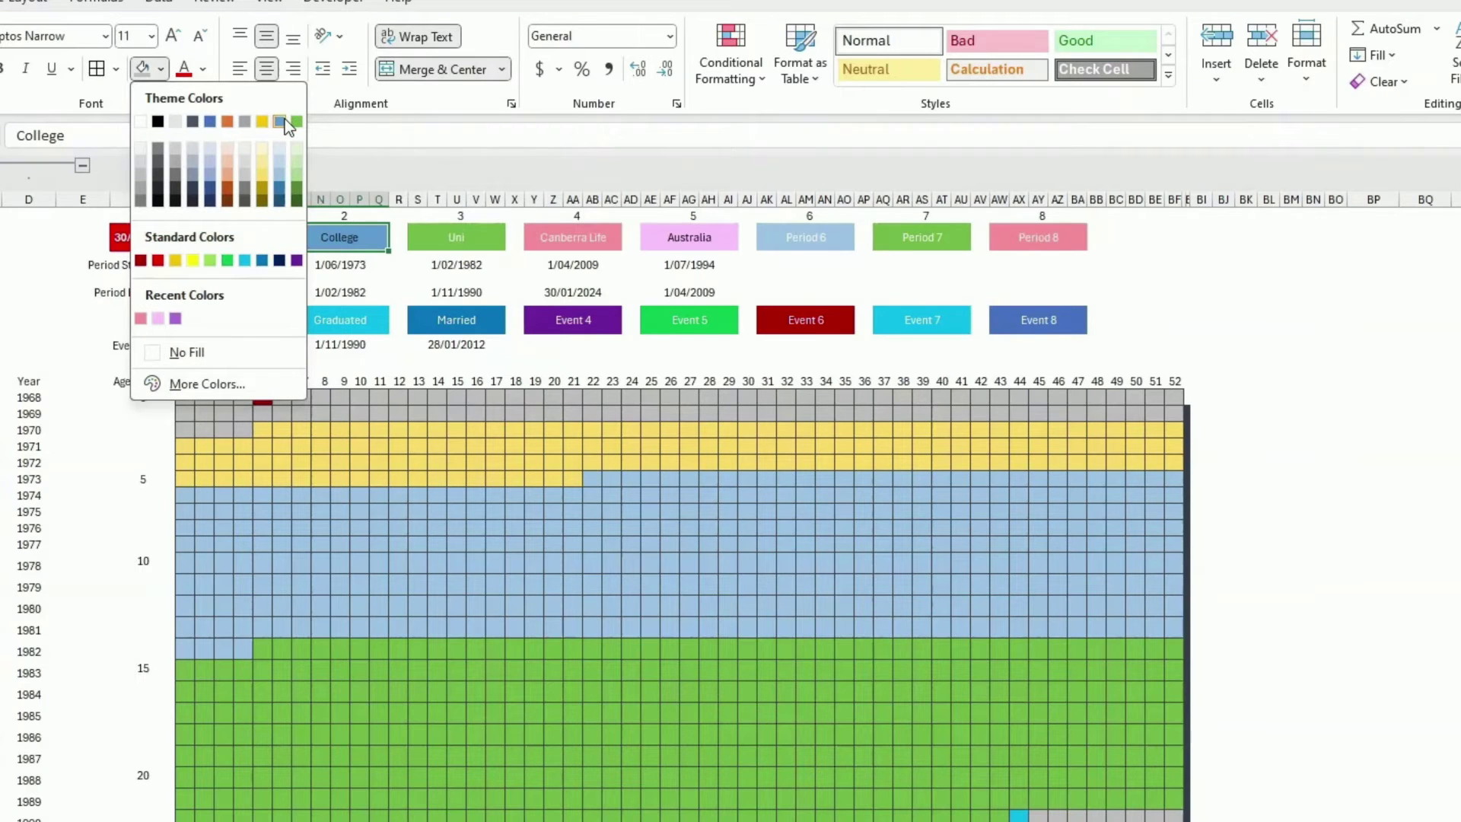
click(403, 261)
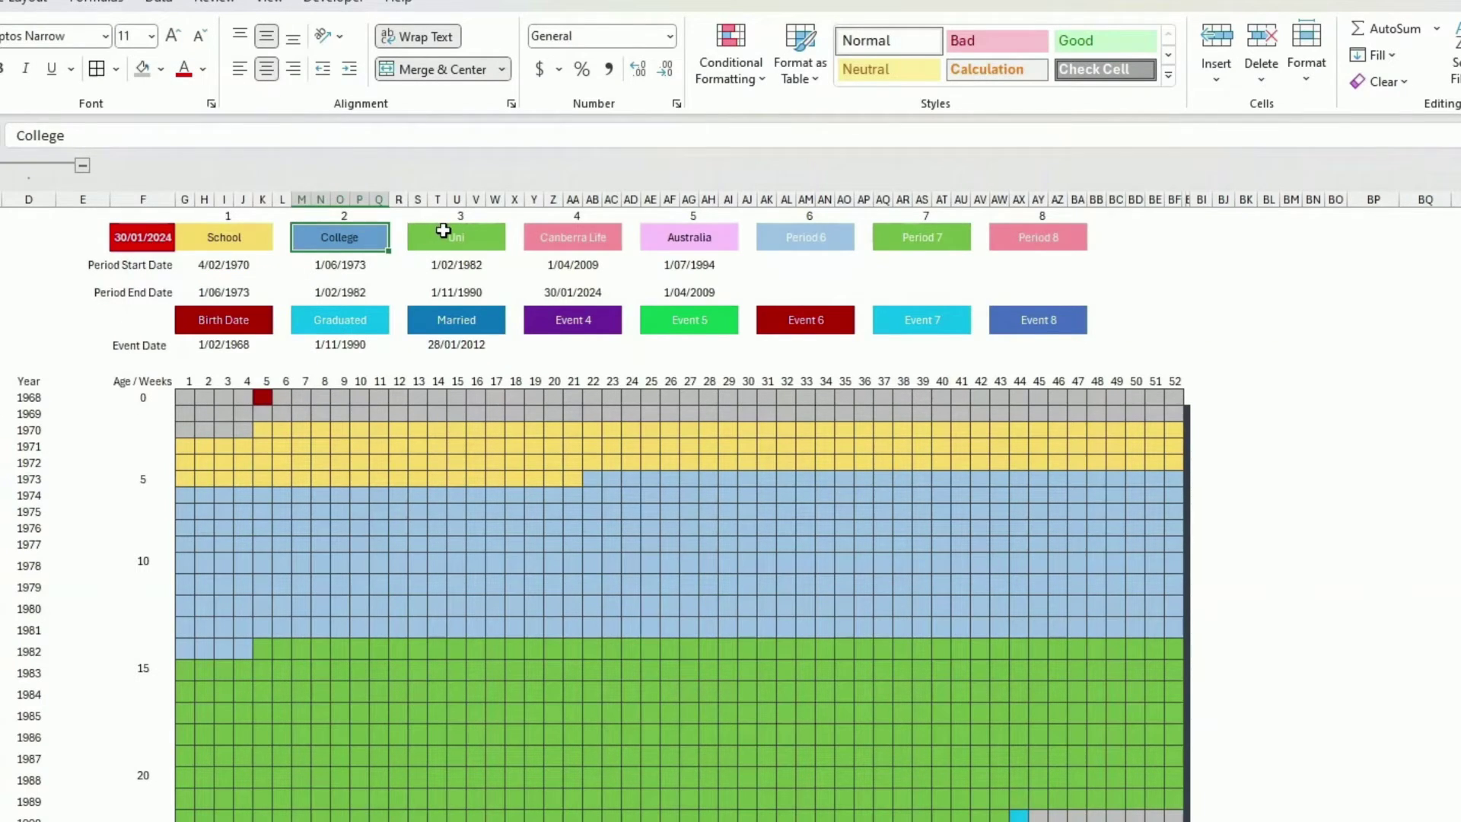
click(442, 233)
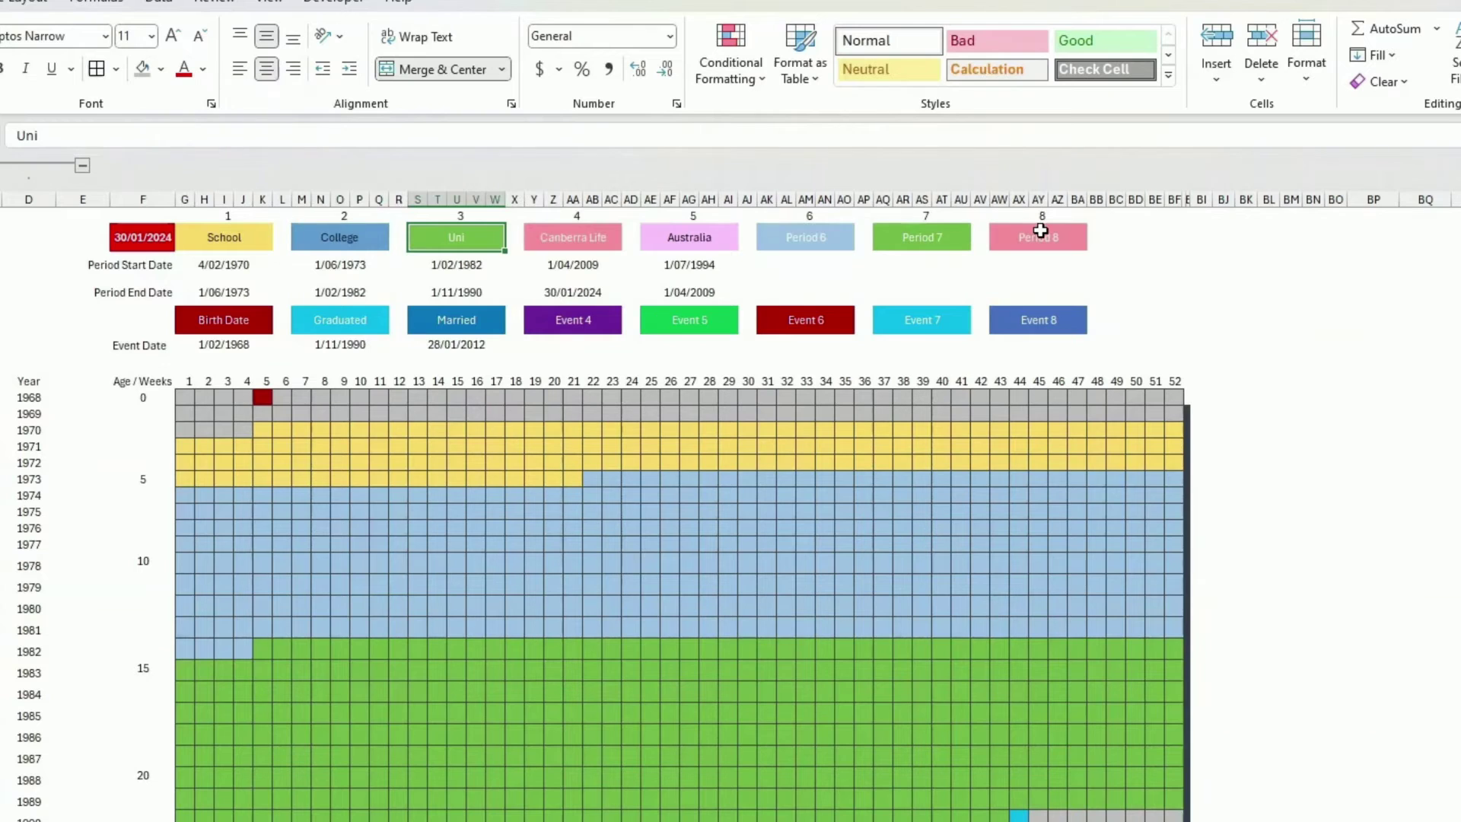
click(211, 237)
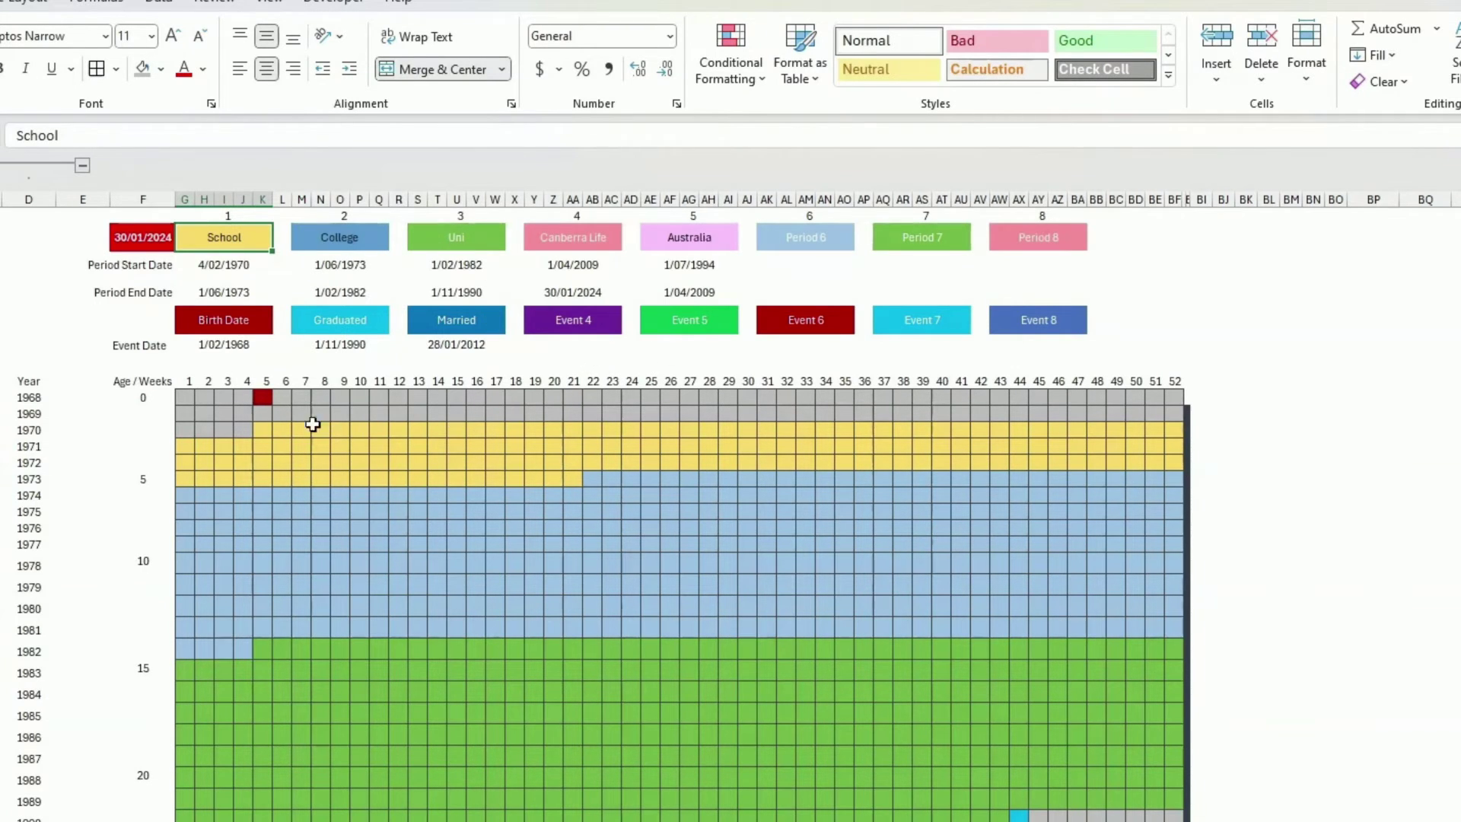
Select the weeks grid from the first week of 1968 across to column BF and the last row
click(824, 495)
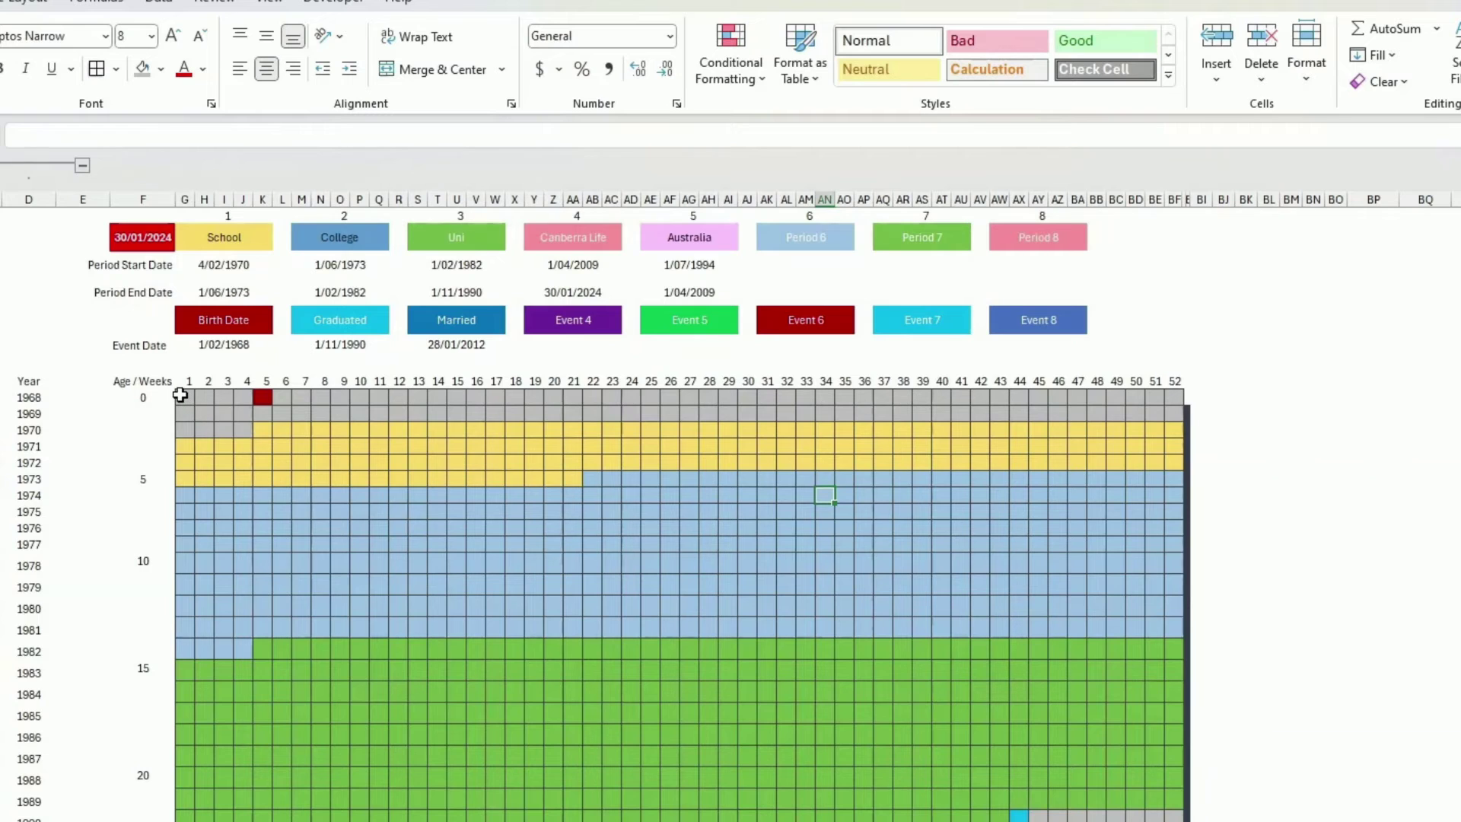
click(188, 398)
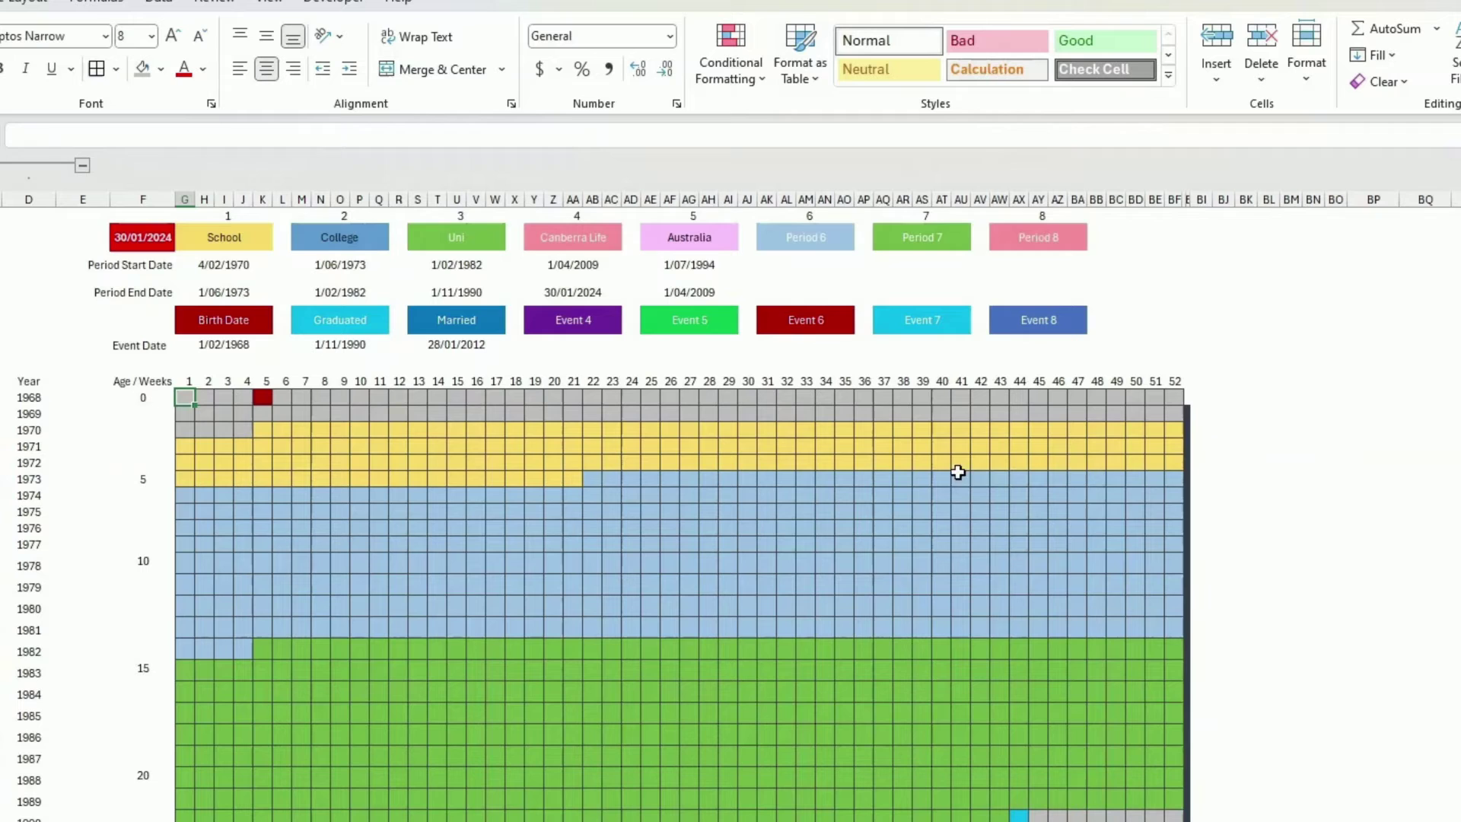
click(300, 546)
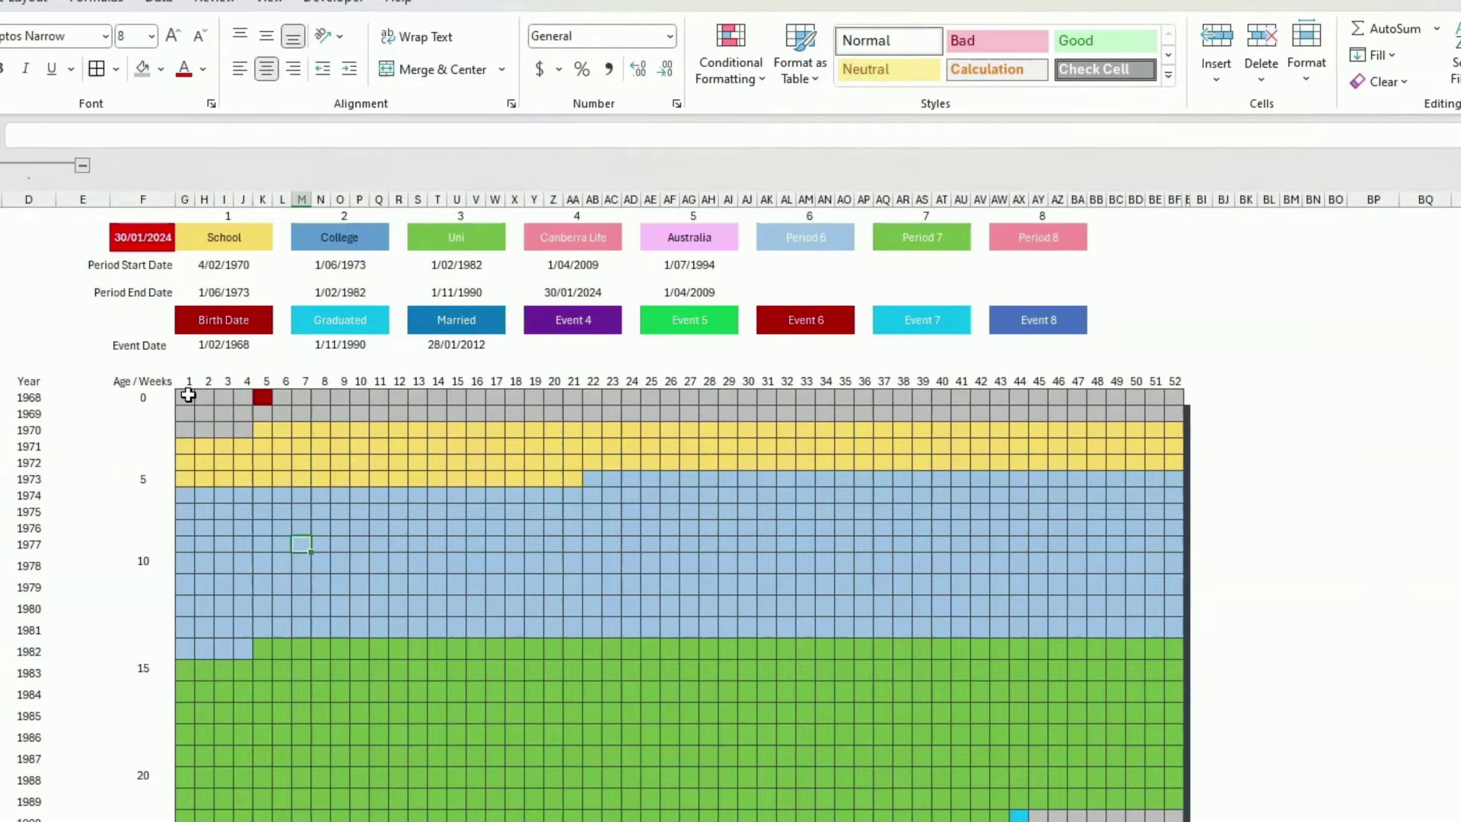
drag(188, 395, 1175, 821)
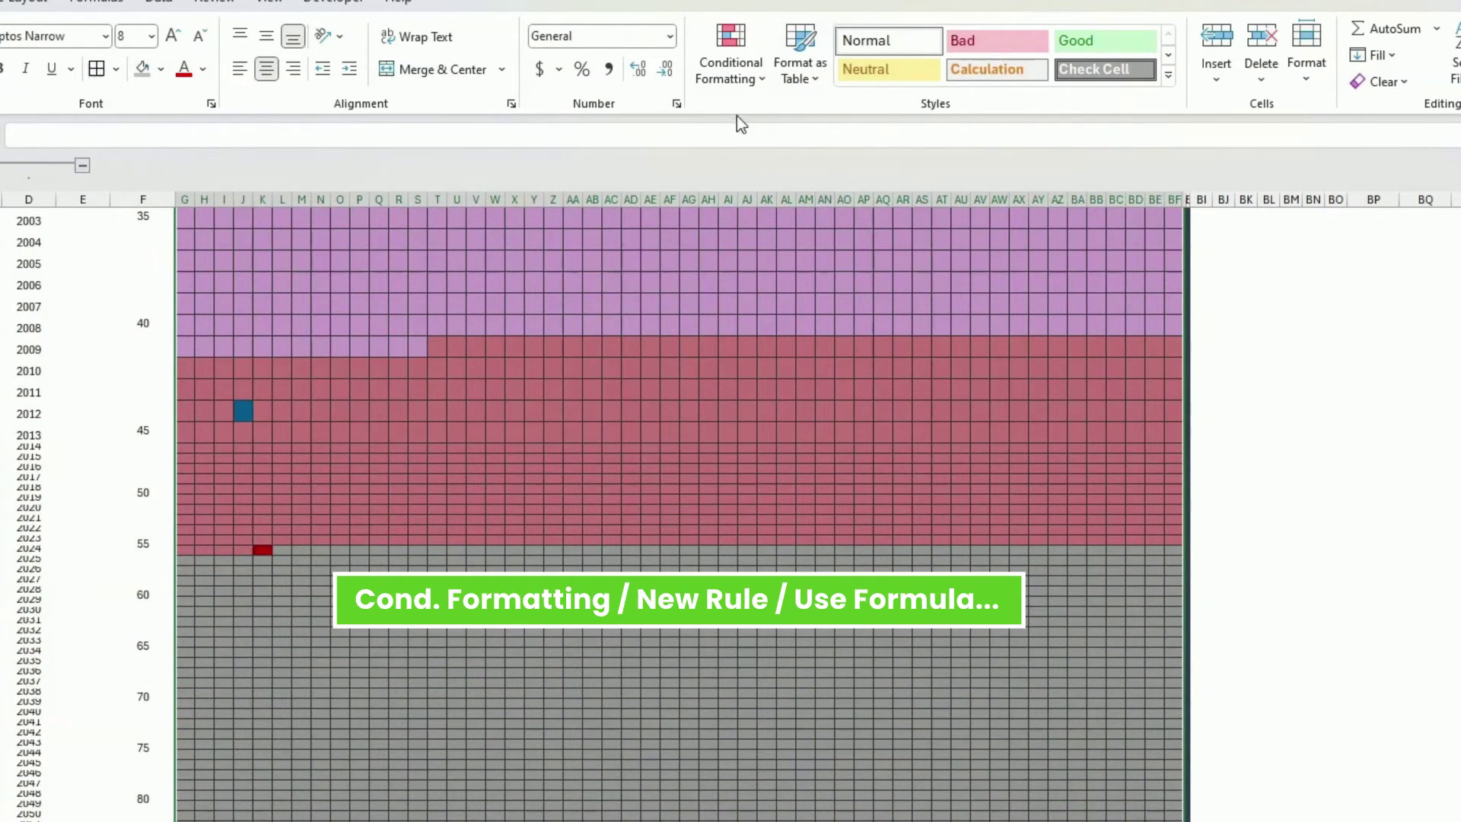
click(725, 74)
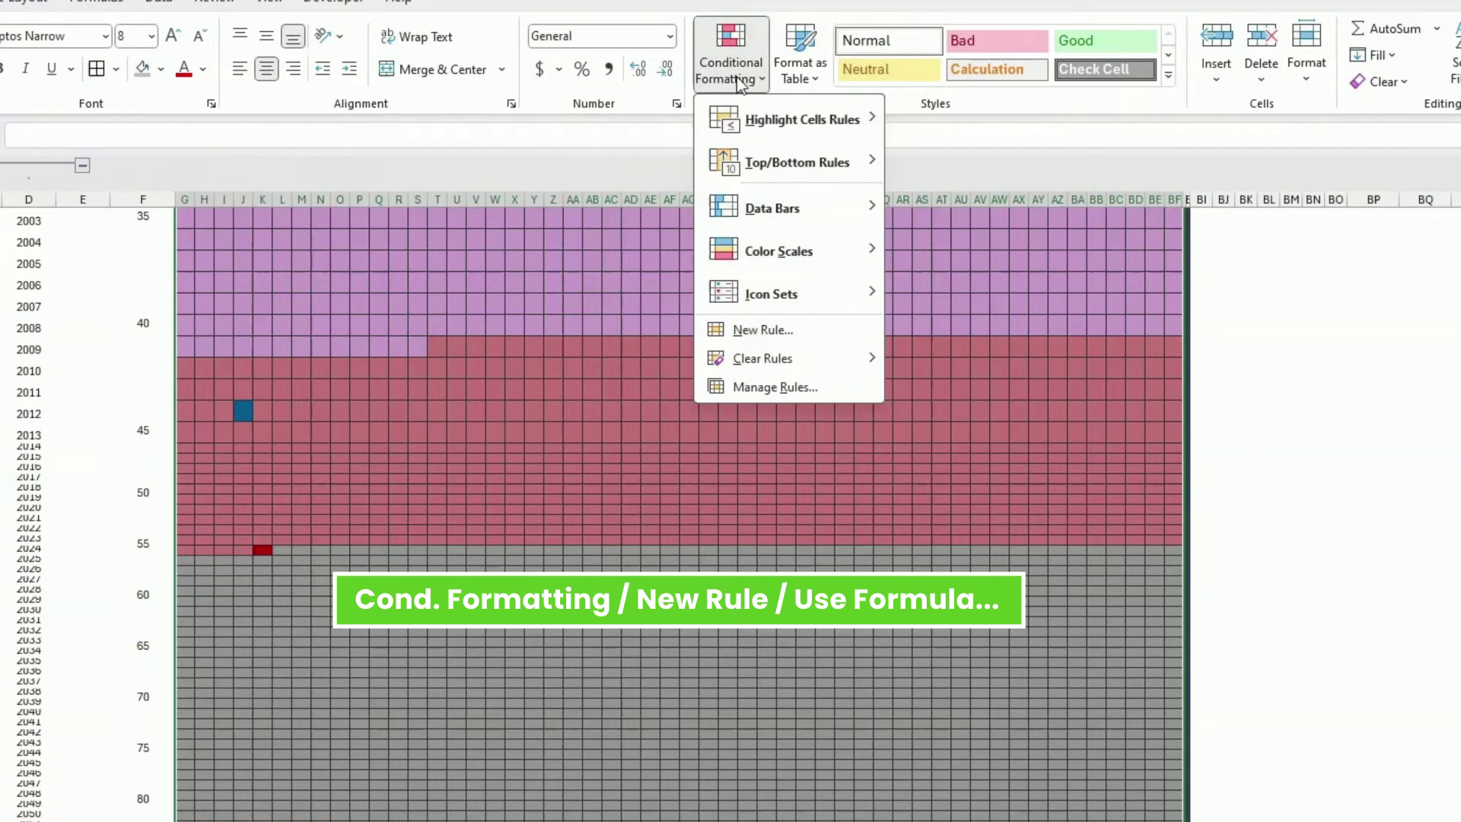
click(769, 335)
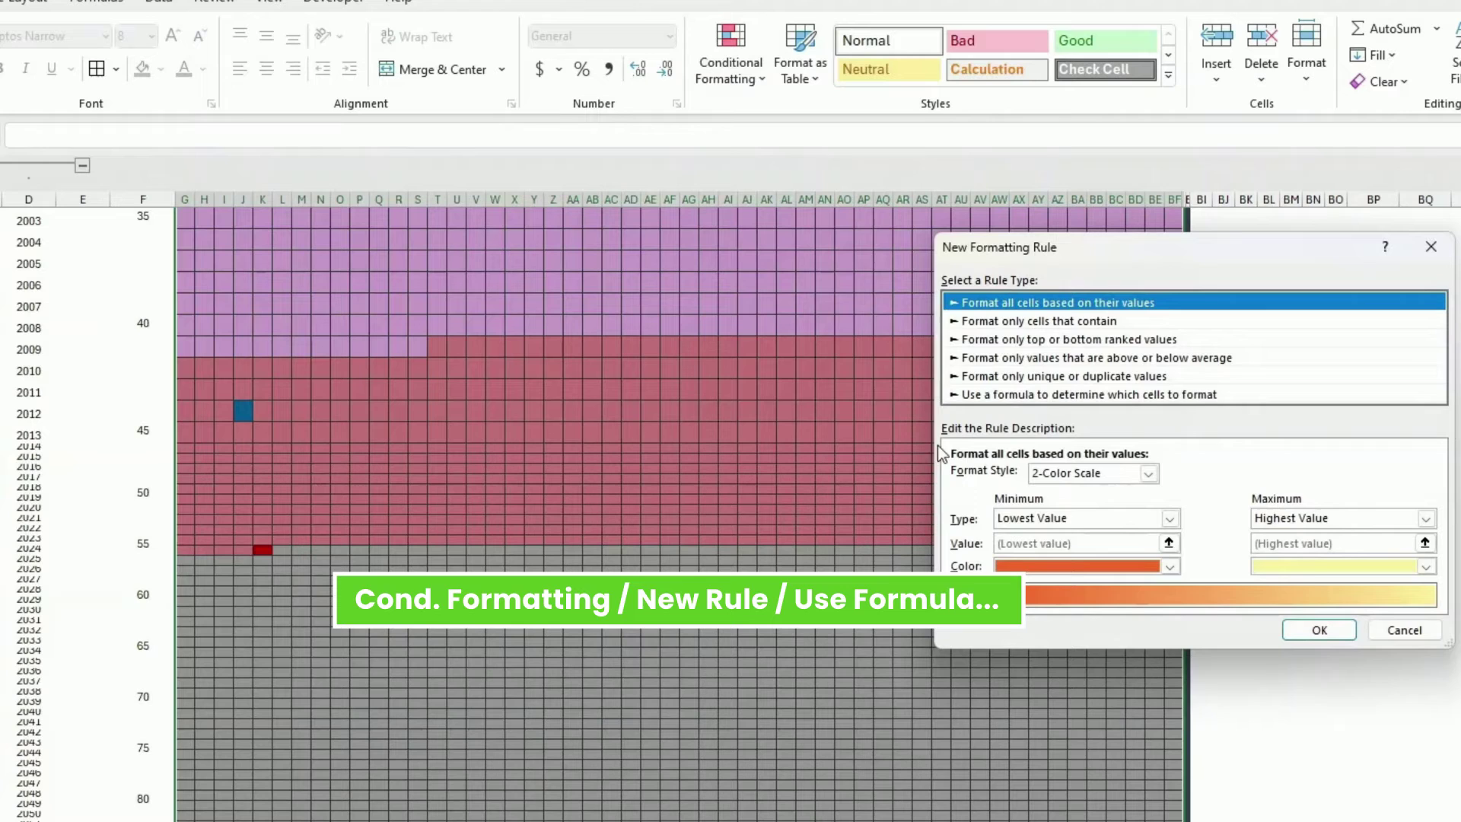
click(997, 394)
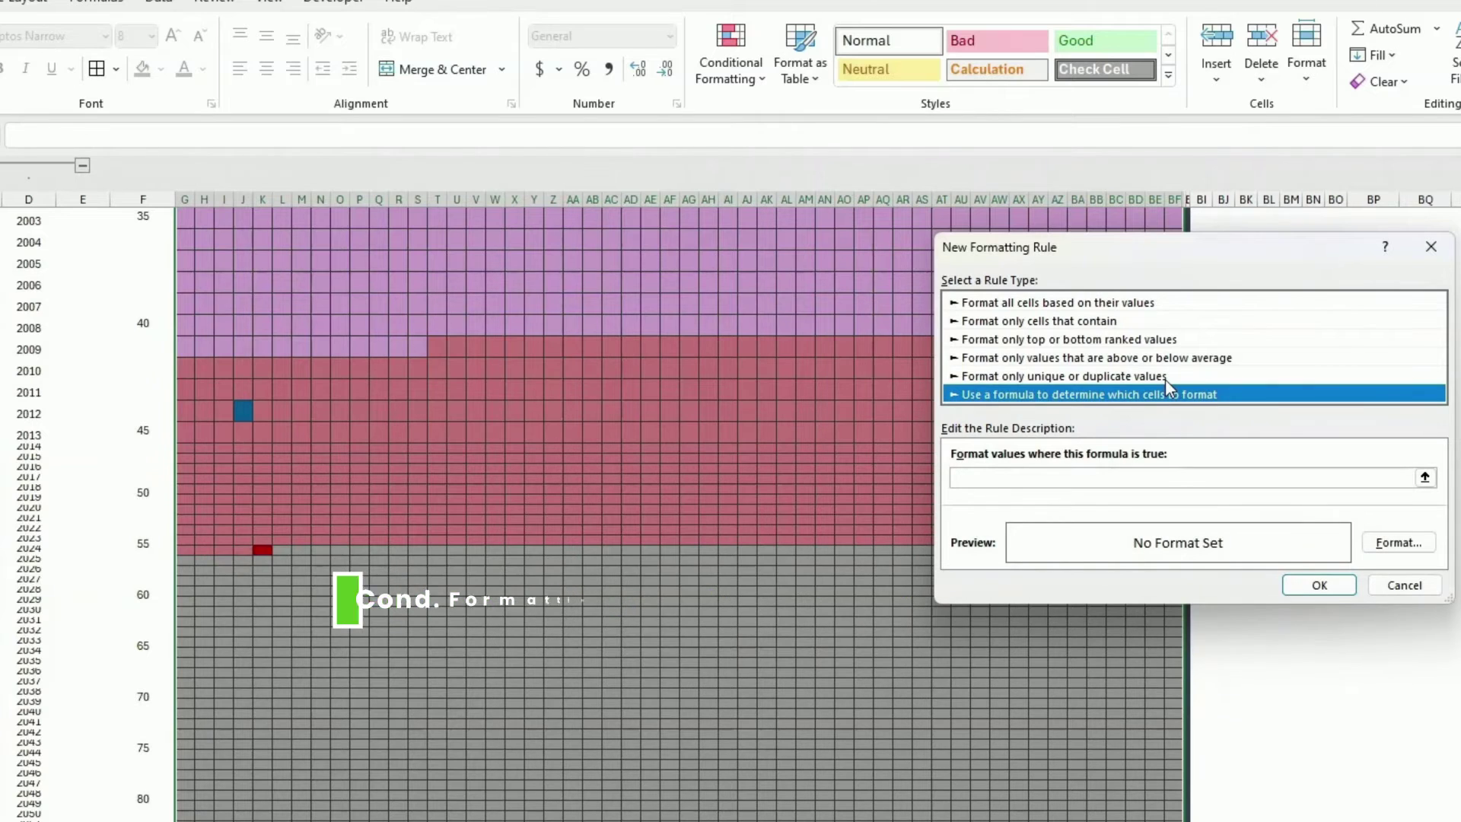
click(1404, 586)
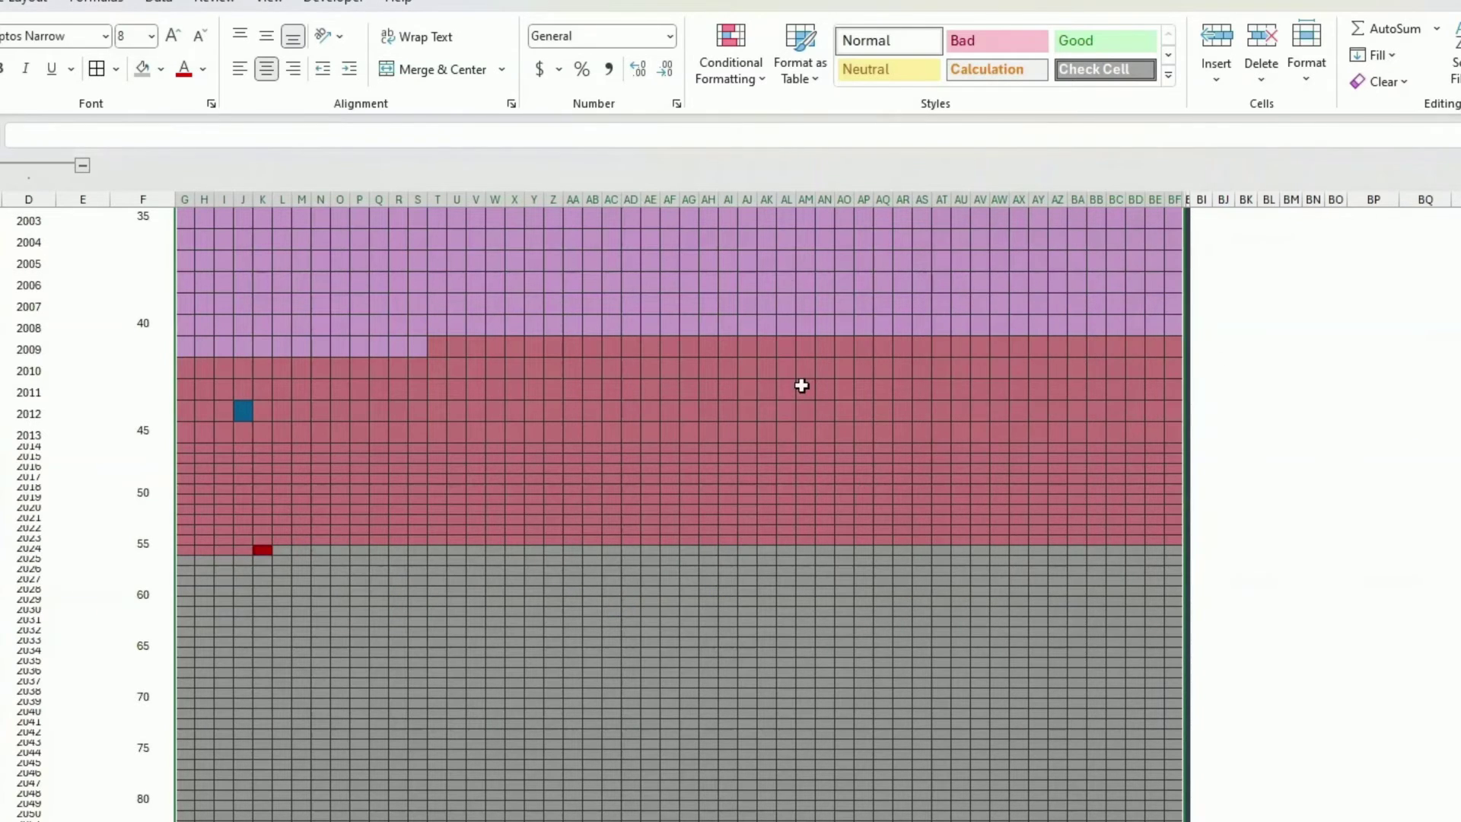
scroll(776, 305, up, 8)
scroll(774, 289, up, 6)
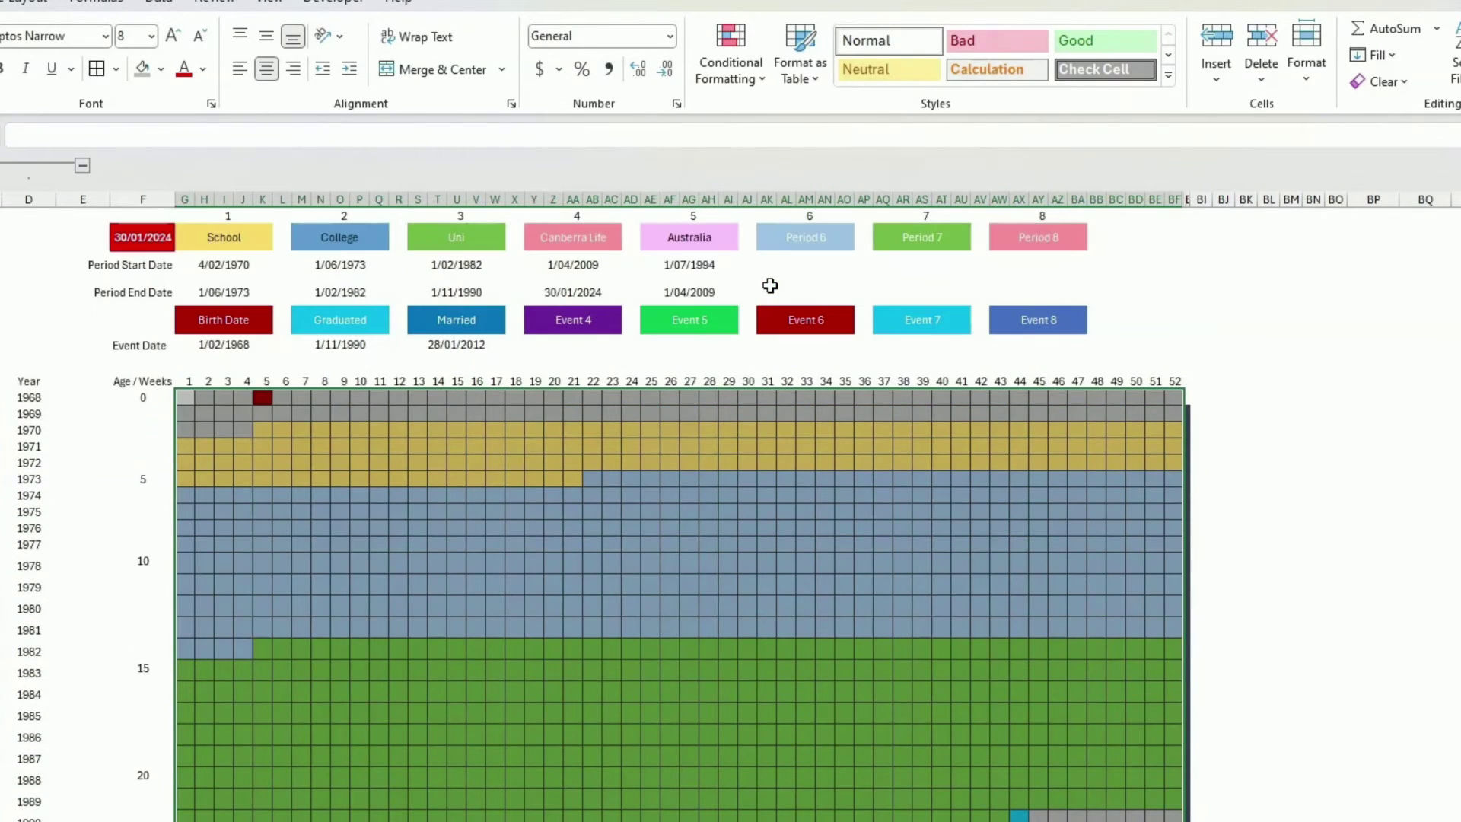
Open the Conditional Formatting Rules Manager for the weeks grid
click(742, 79)
click(774, 387)
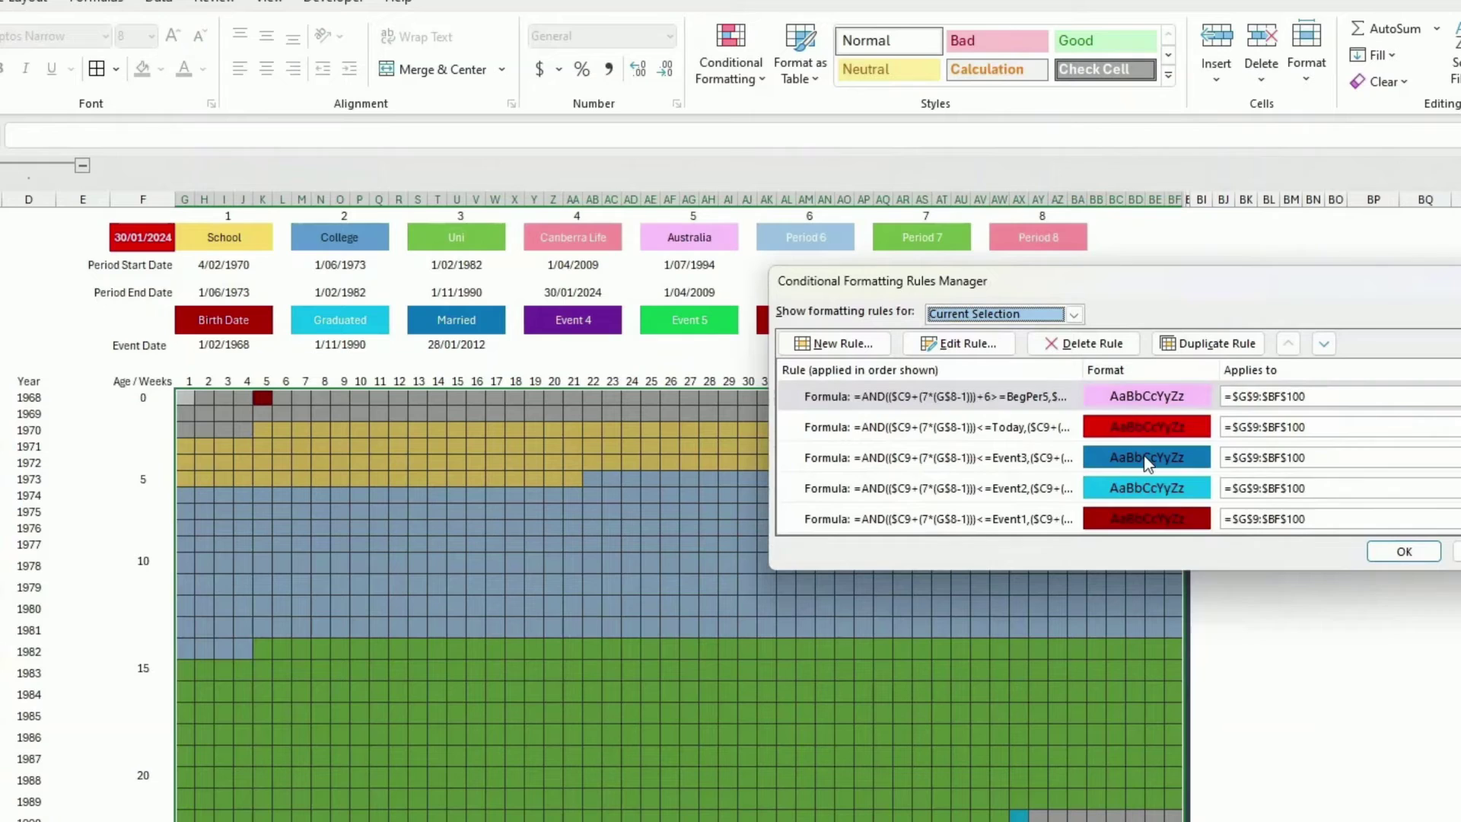
scroll(1147, 459, down, 5)
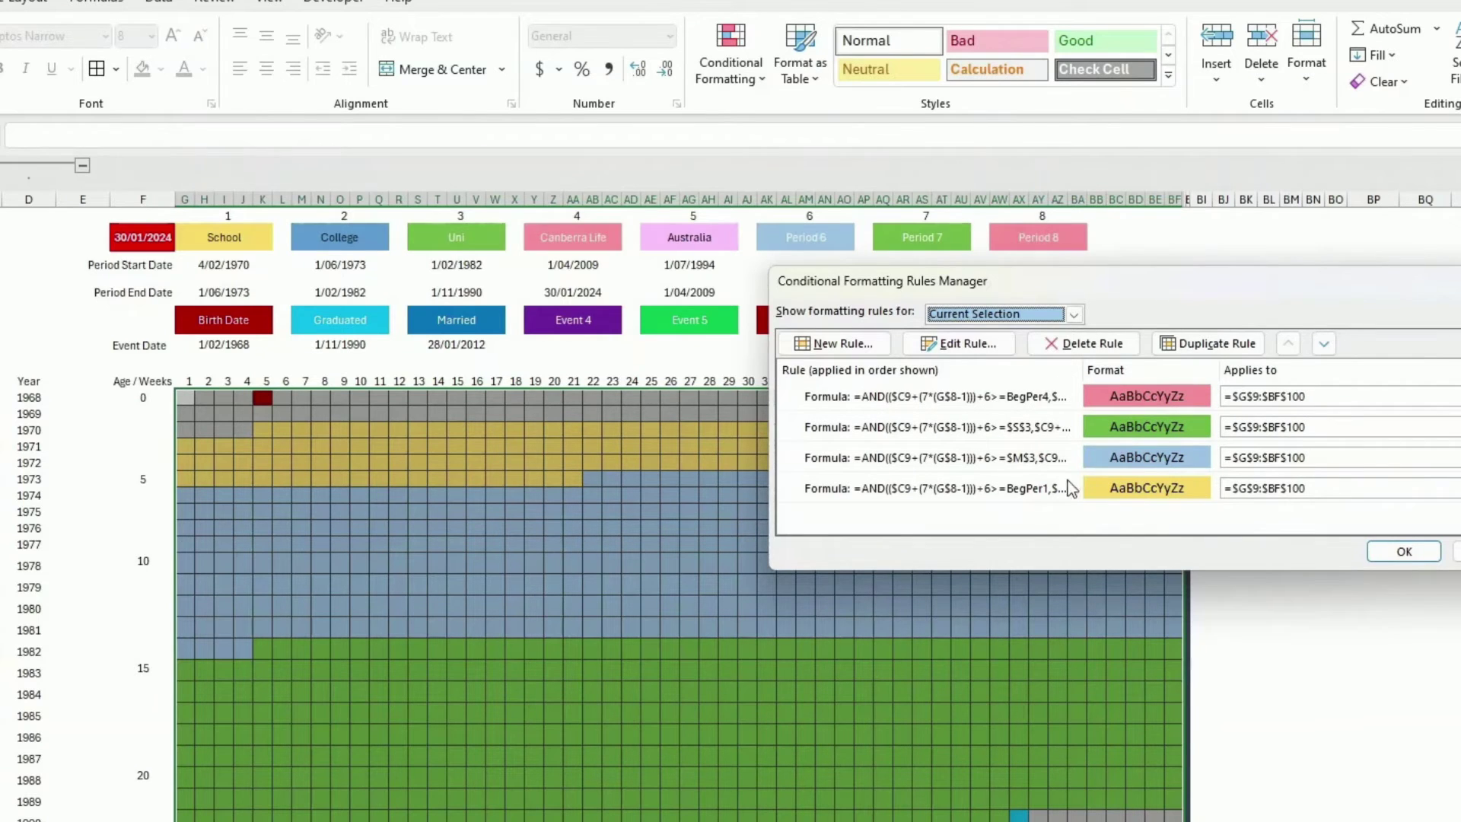
Open the BegPer1 rule for editing to view its =AND(...) period formula
click(999, 493)
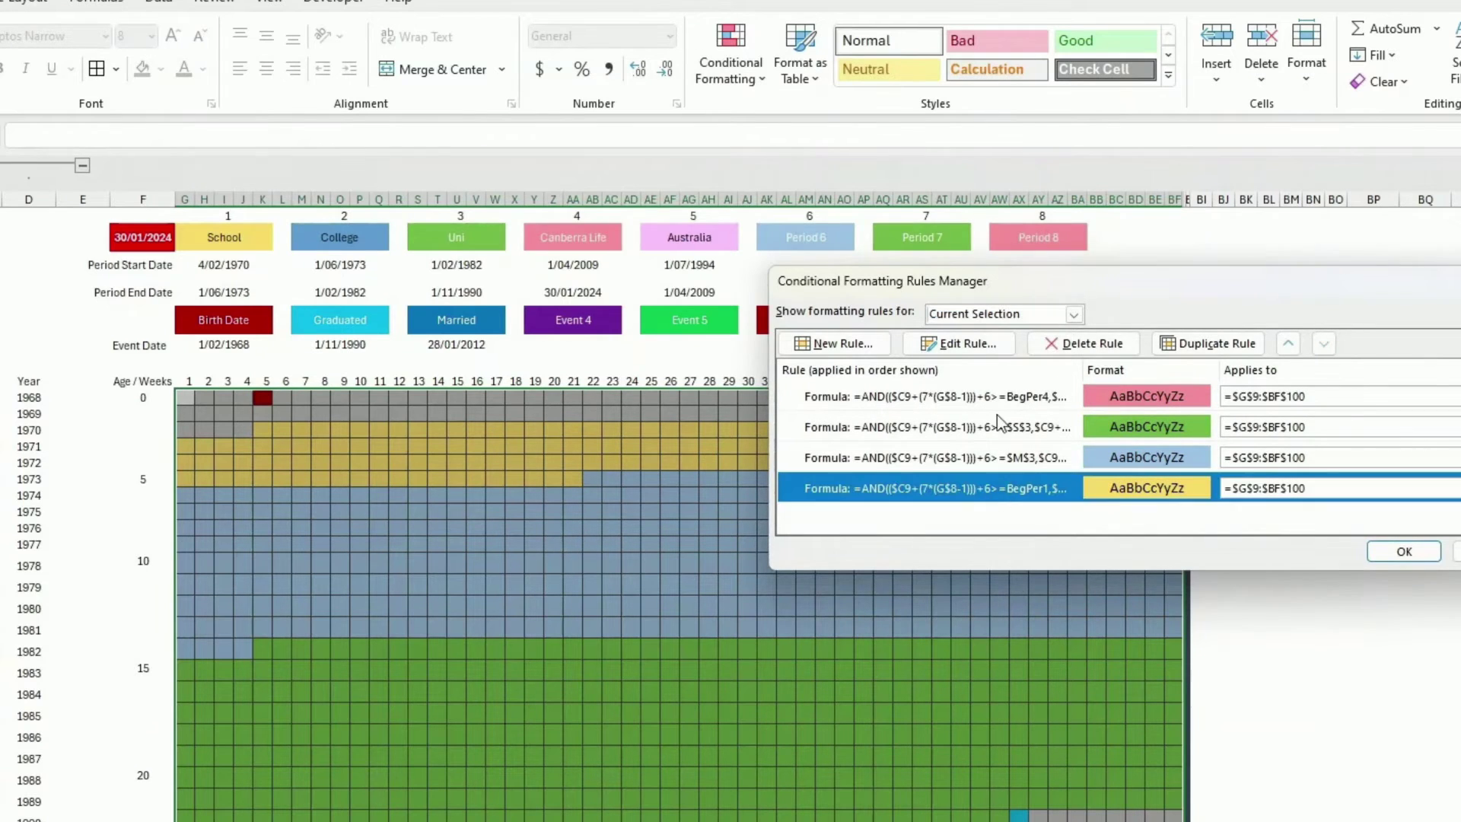
click(961, 341)
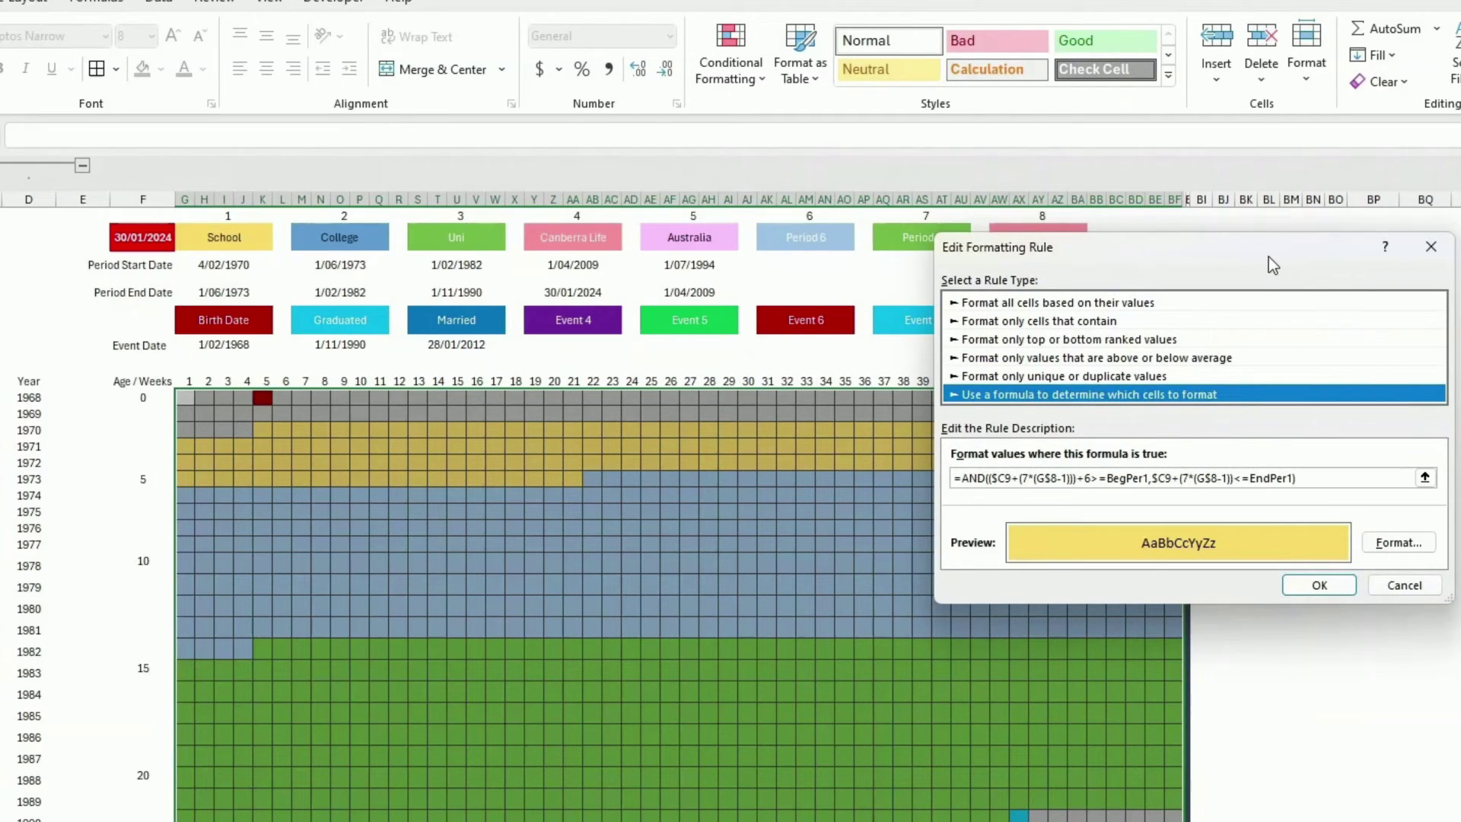
drag(1268, 257, 895, 295)
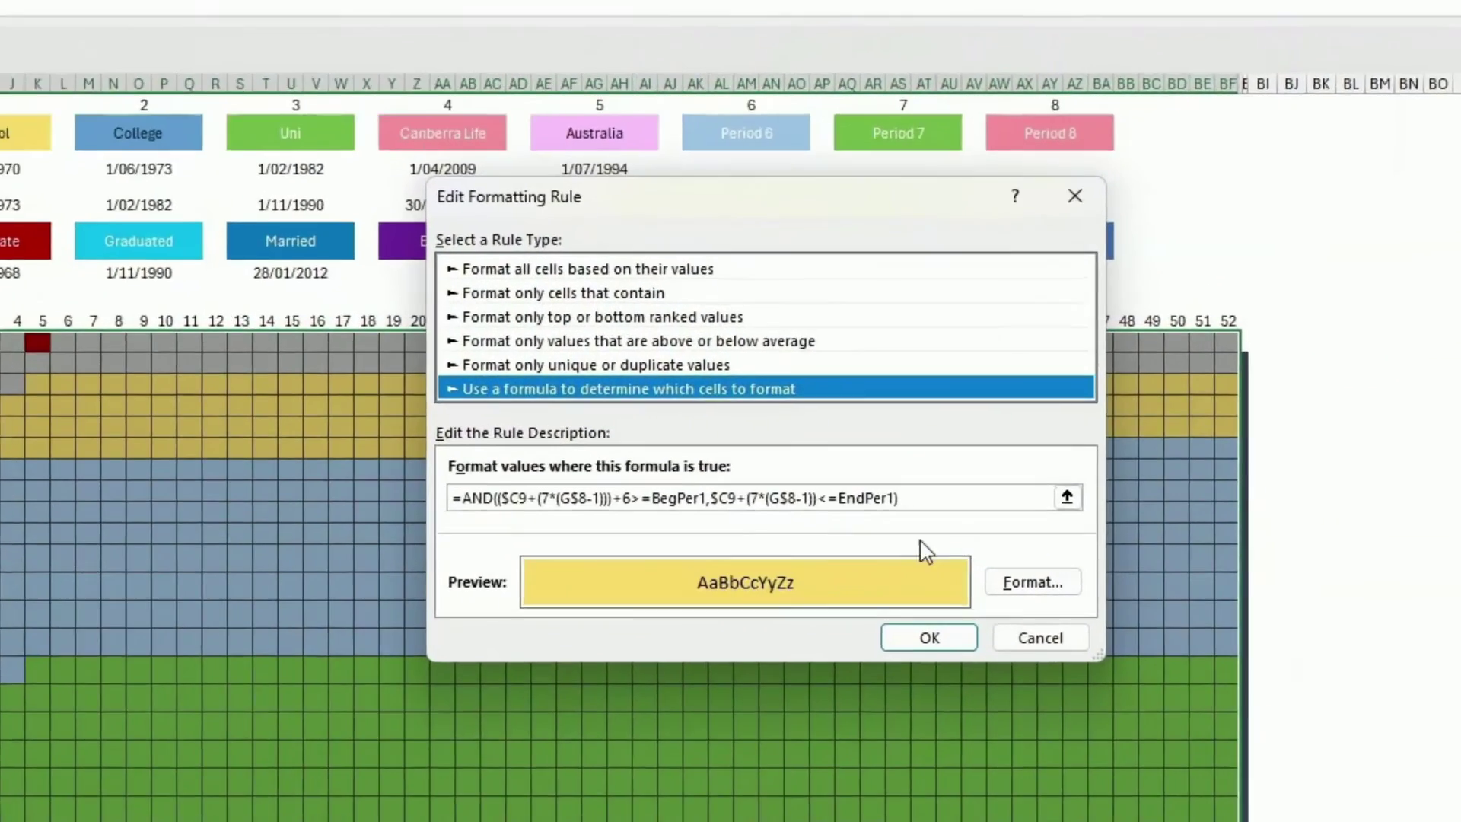
click(917, 503)
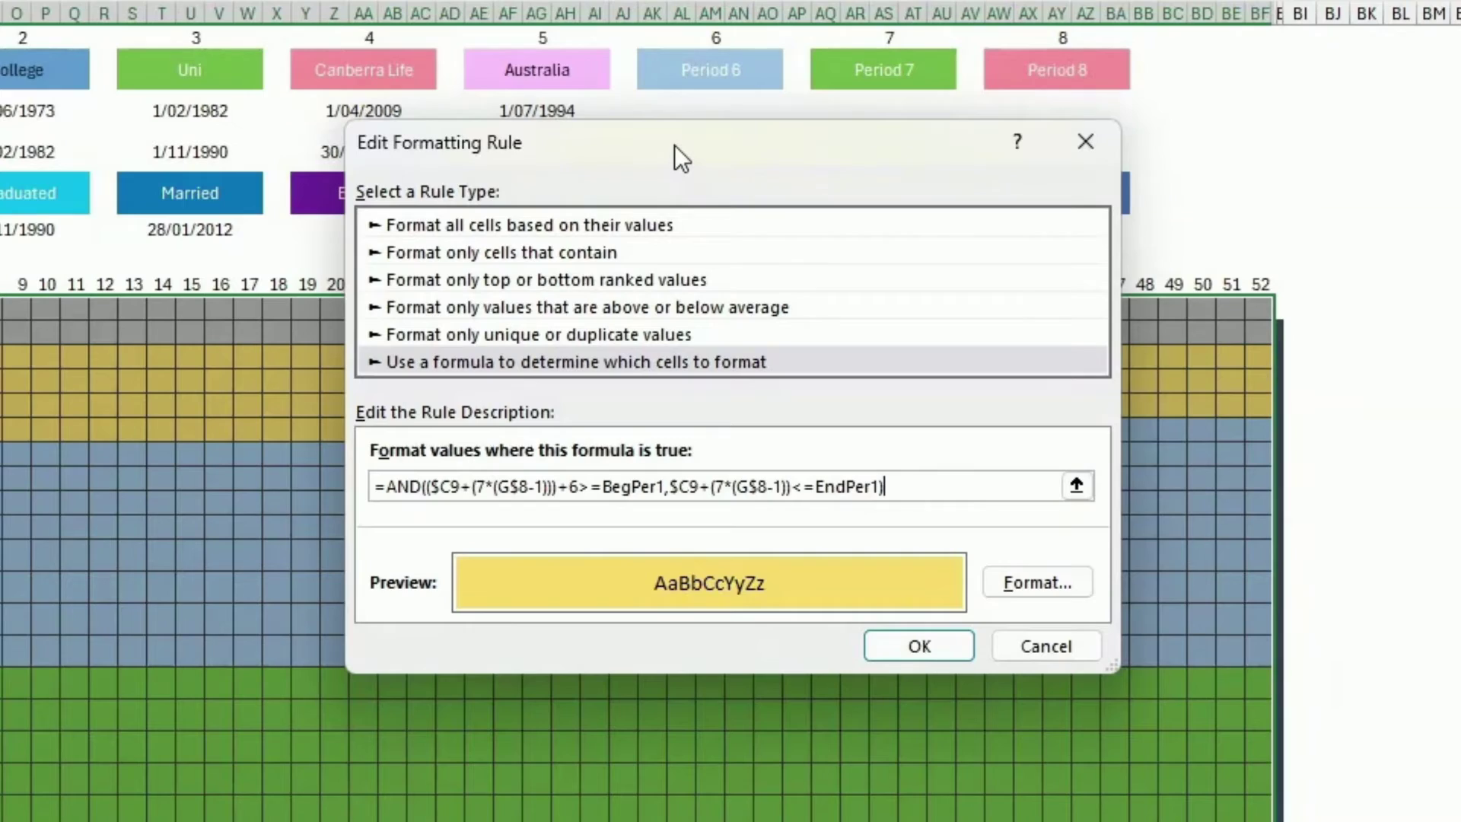
drag(674, 145, 897, 389)
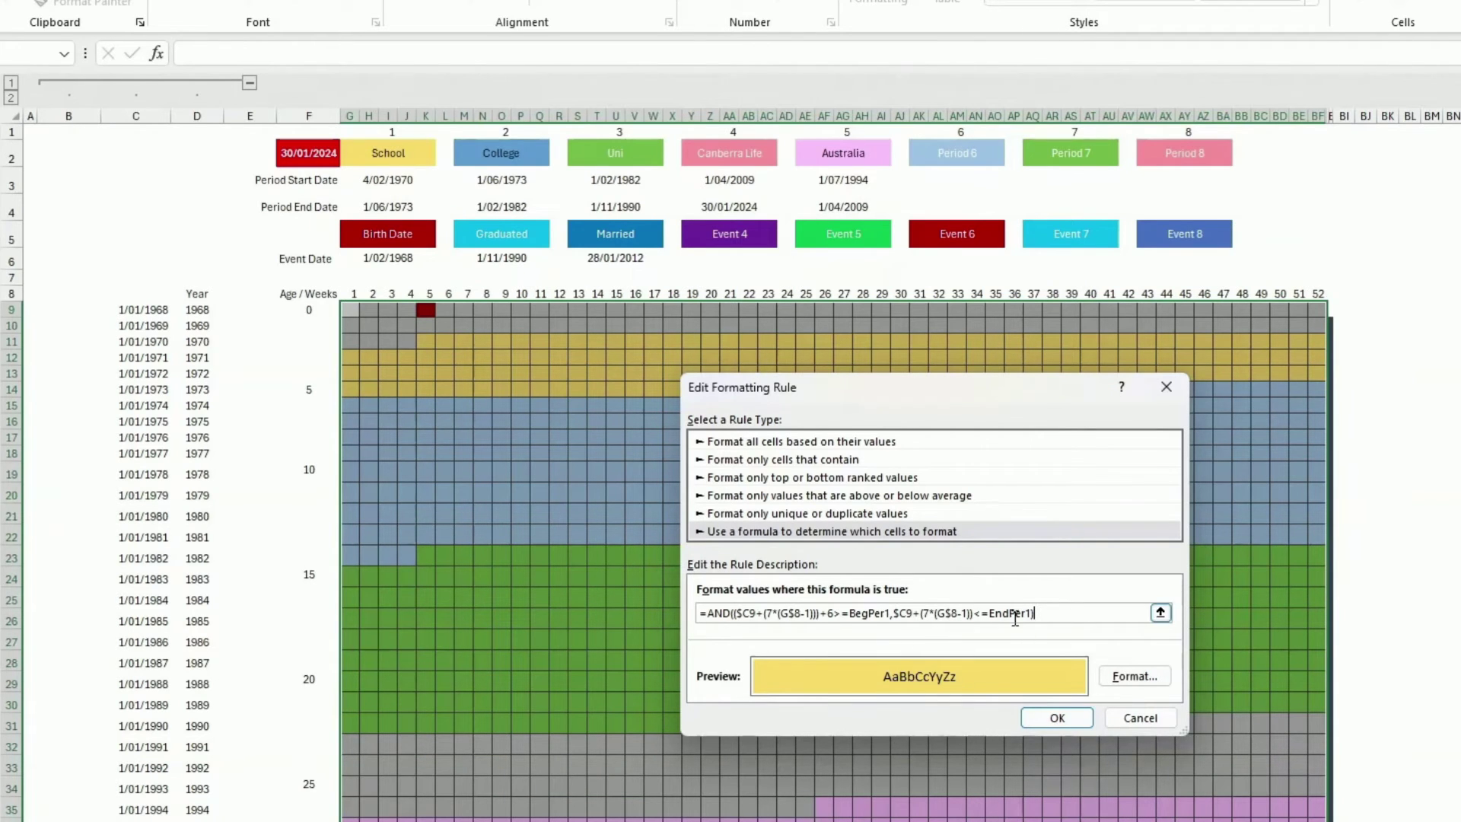
Close the open rule editor, then view the BegPer1 rule's formula and cancel without changes
click(1139, 717)
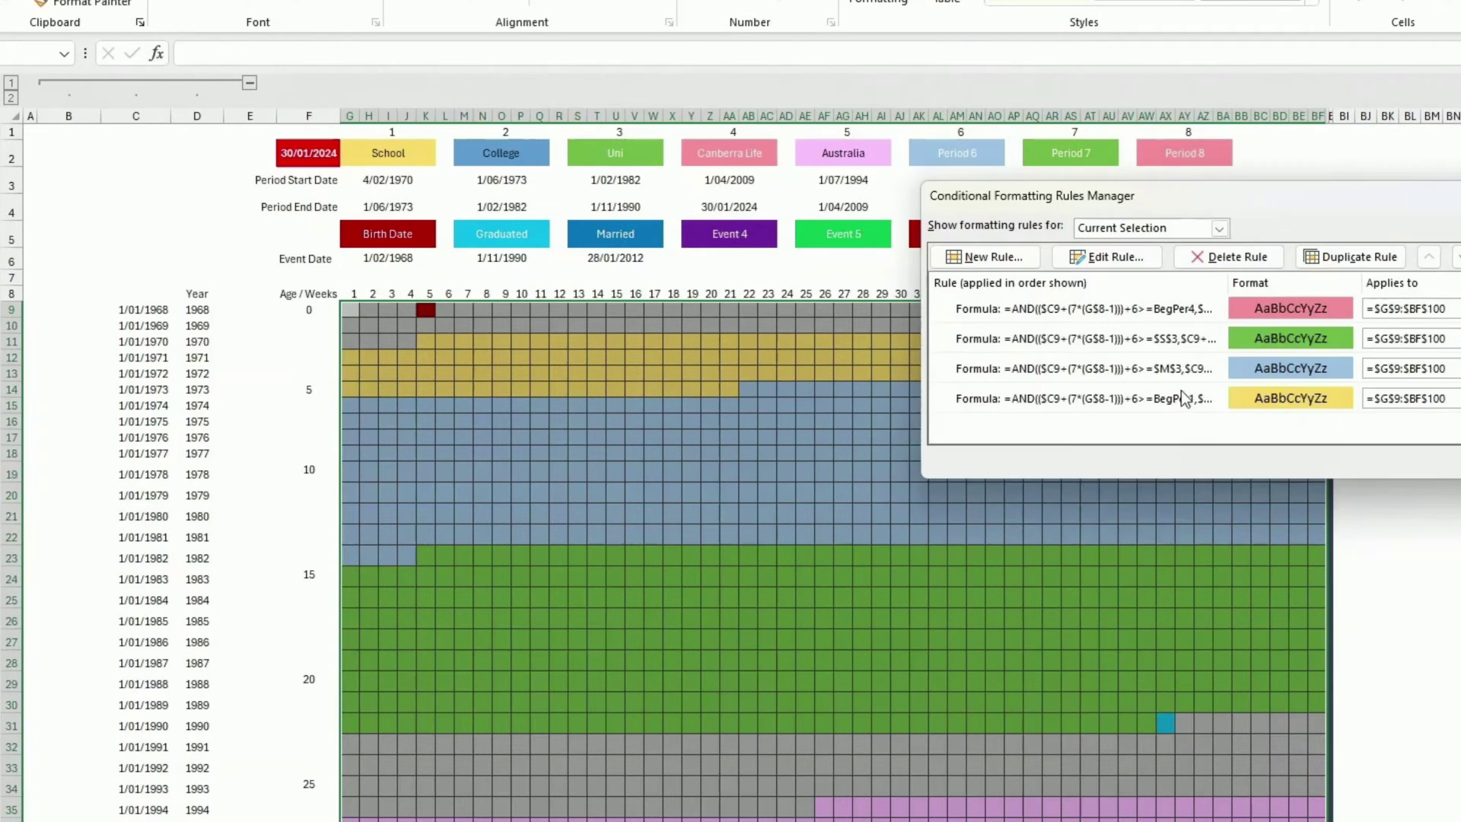
click(1151, 397)
scroll(1256, 320, down, 1)
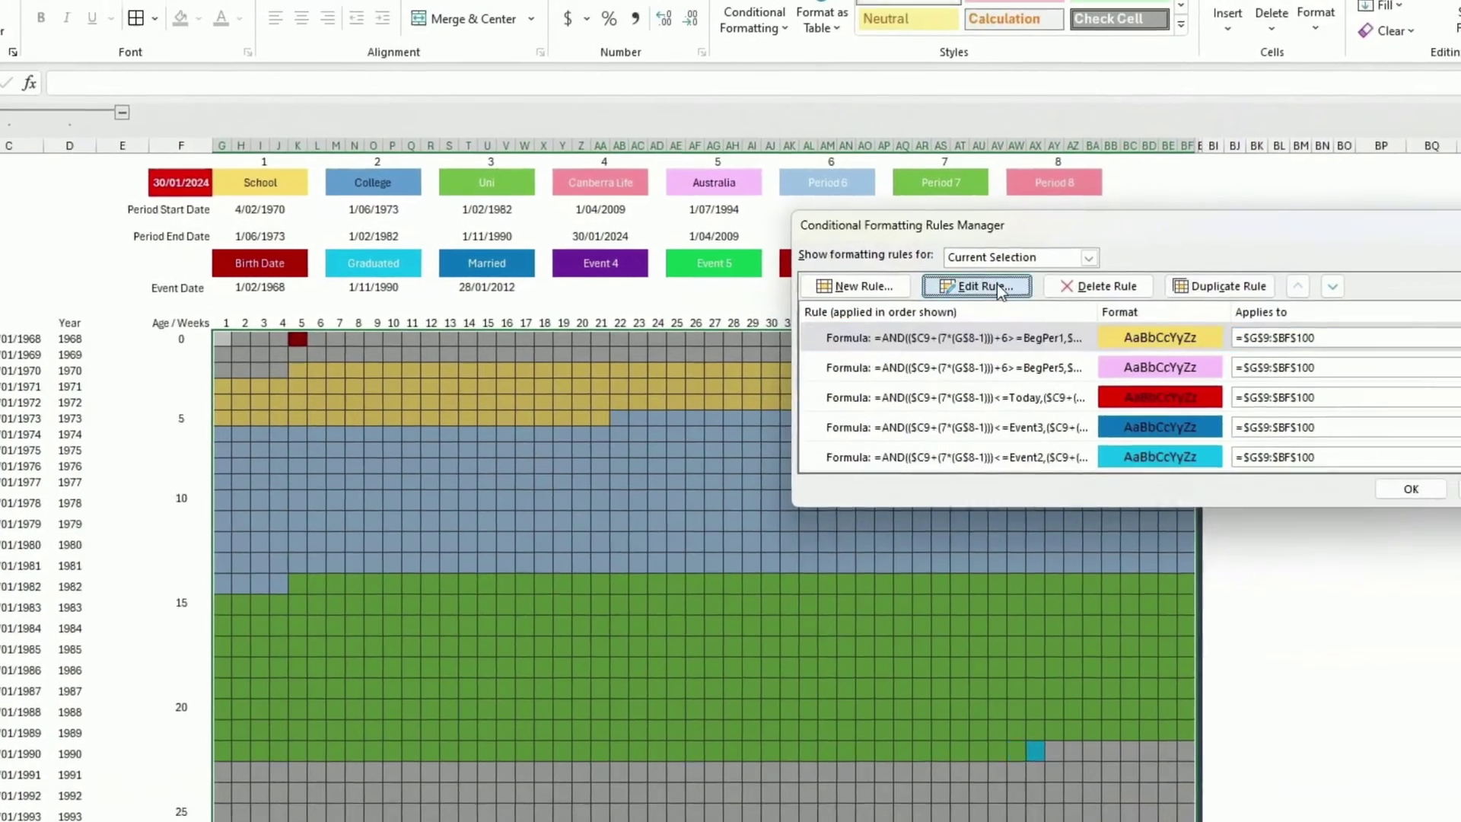
click(997, 288)
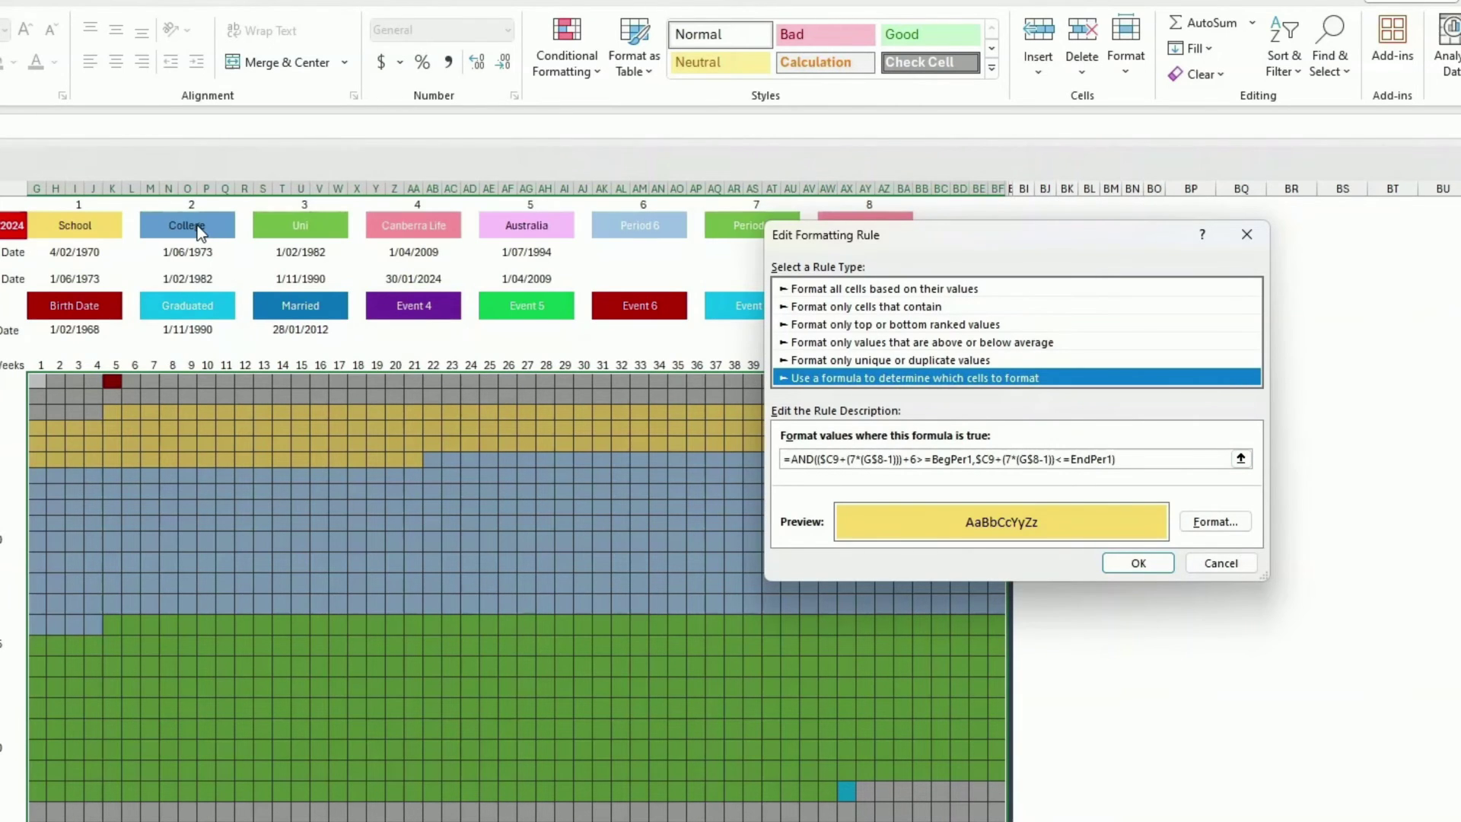
click(1221, 564)
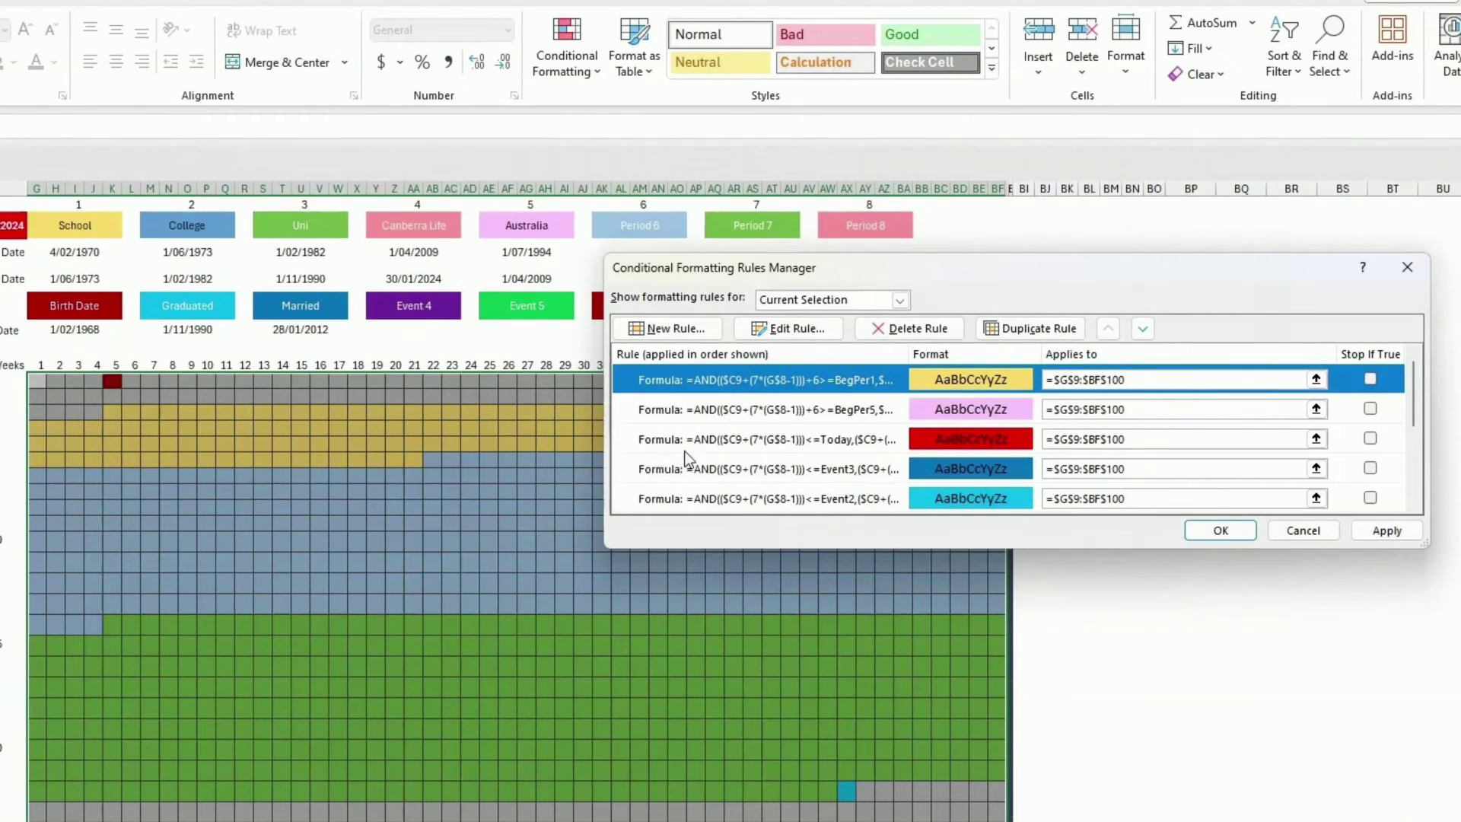
Read the Today rule's formula and cancel without changes
click(810, 441)
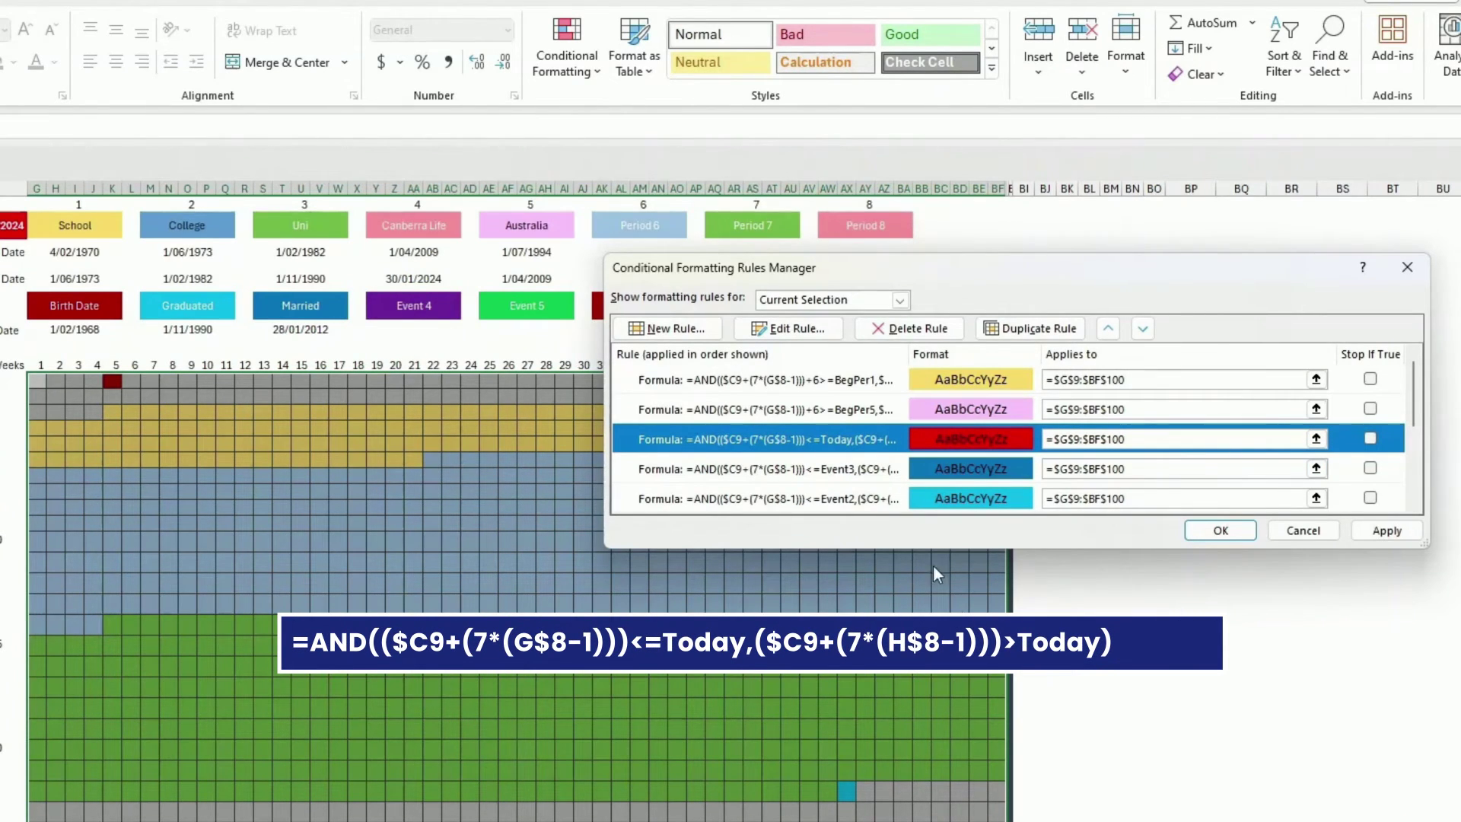
click(790, 327)
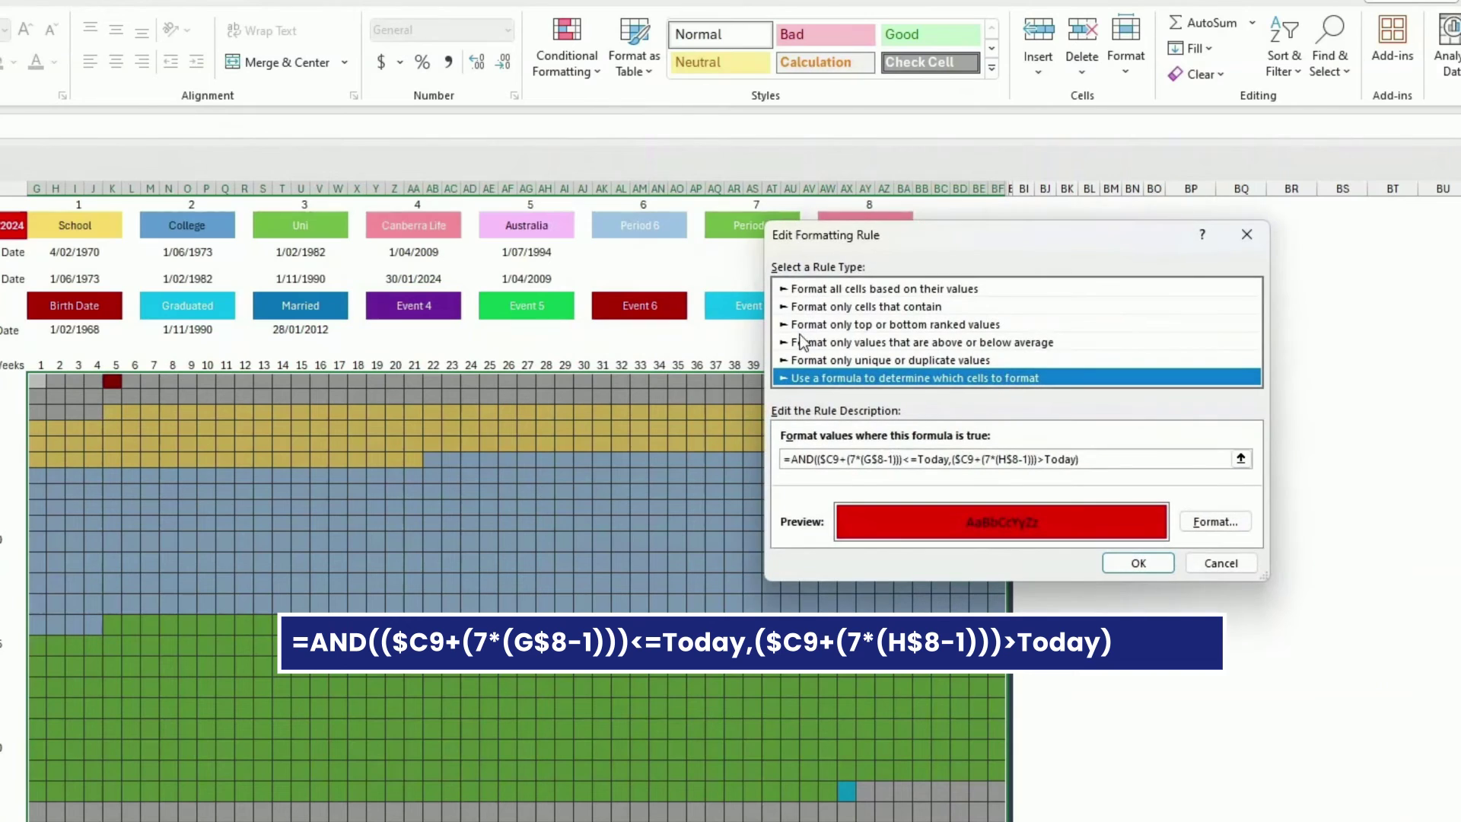
click(865, 465)
click(1220, 563)
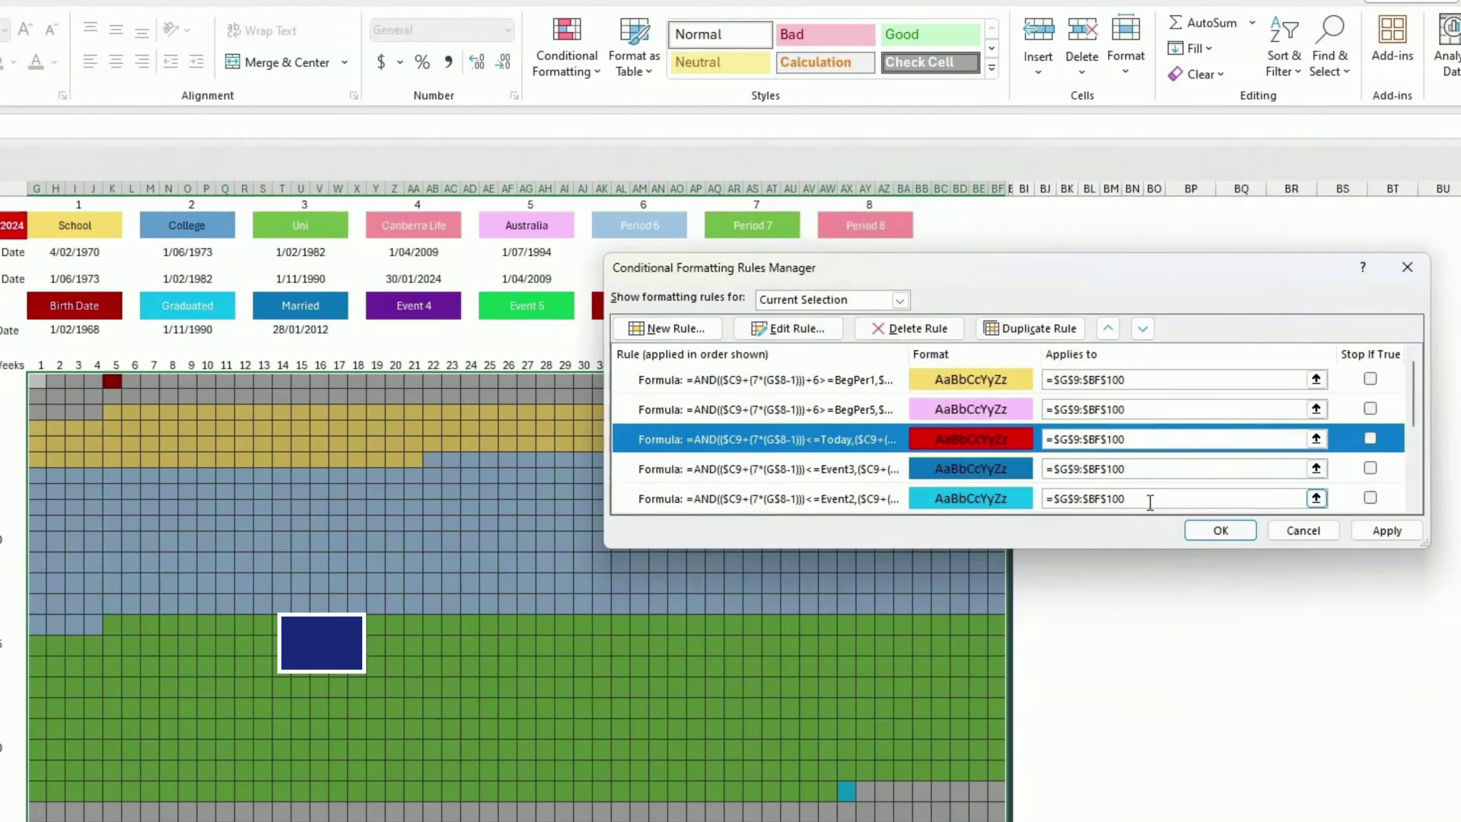
Read the Event1 rule's formula, cancel without changes, and deselect the grid range
scroll(837, 434, down, 1)
click(833, 433)
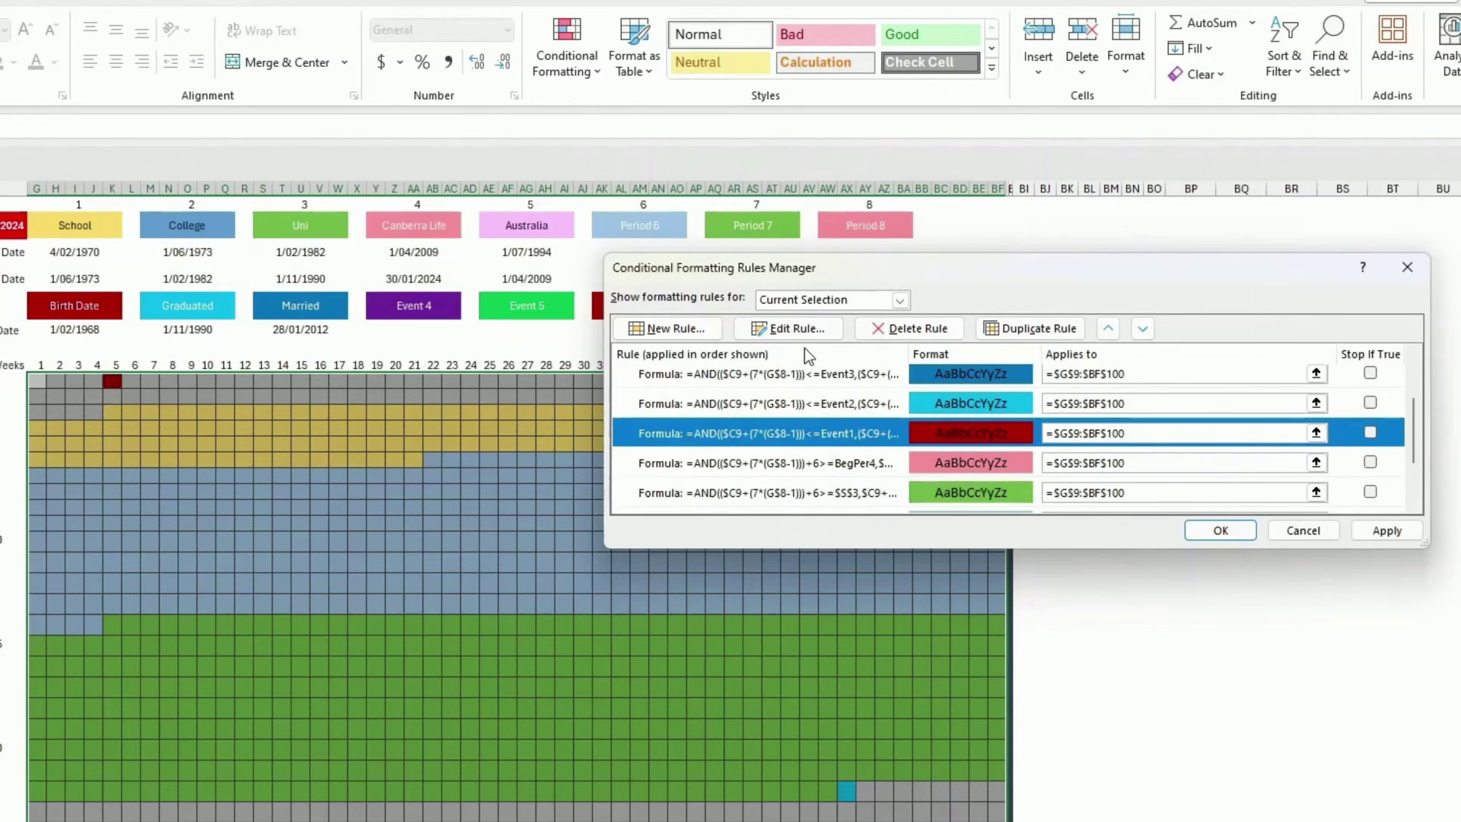
click(794, 329)
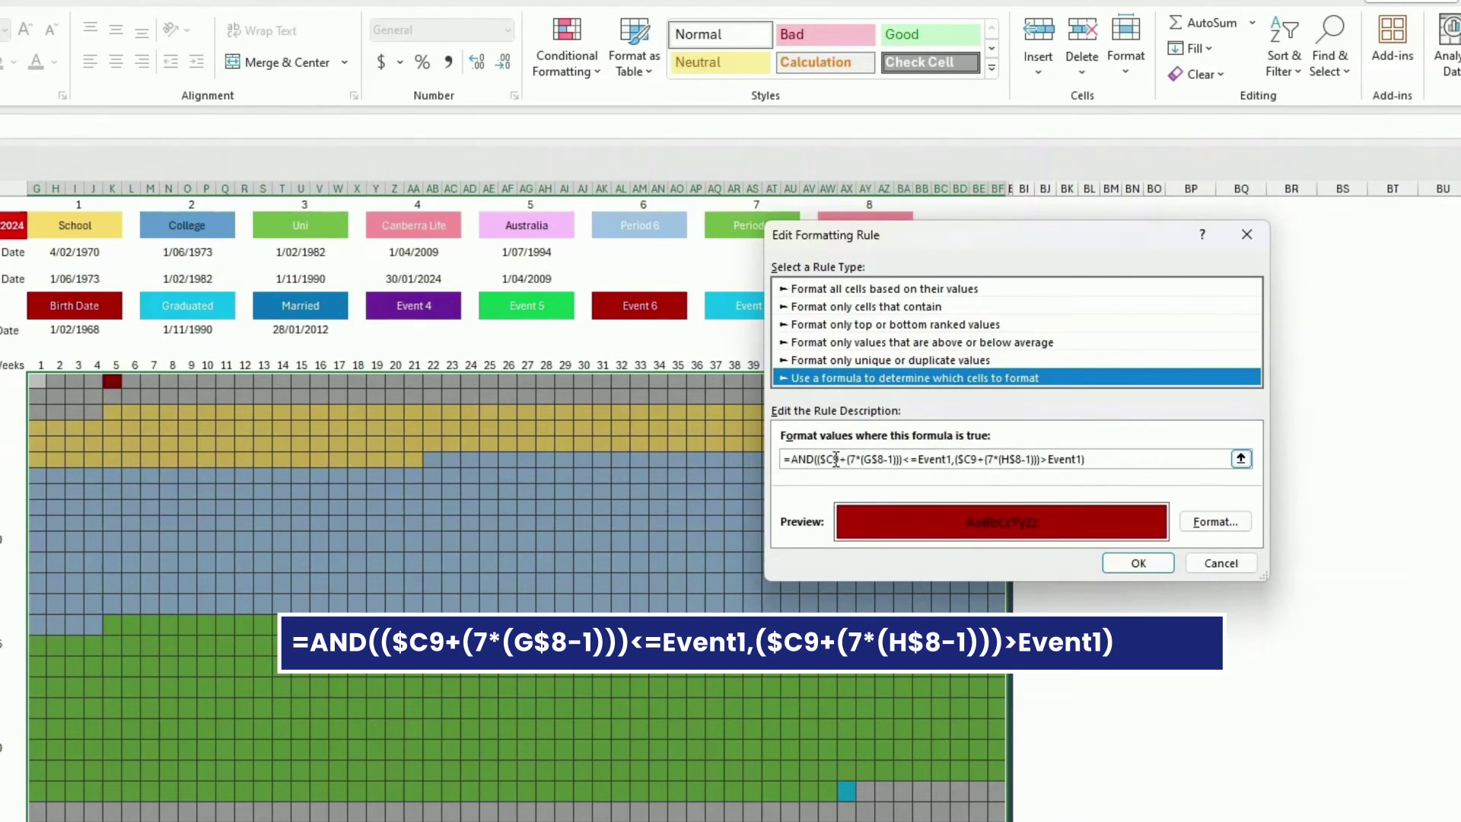
click(1100, 460)
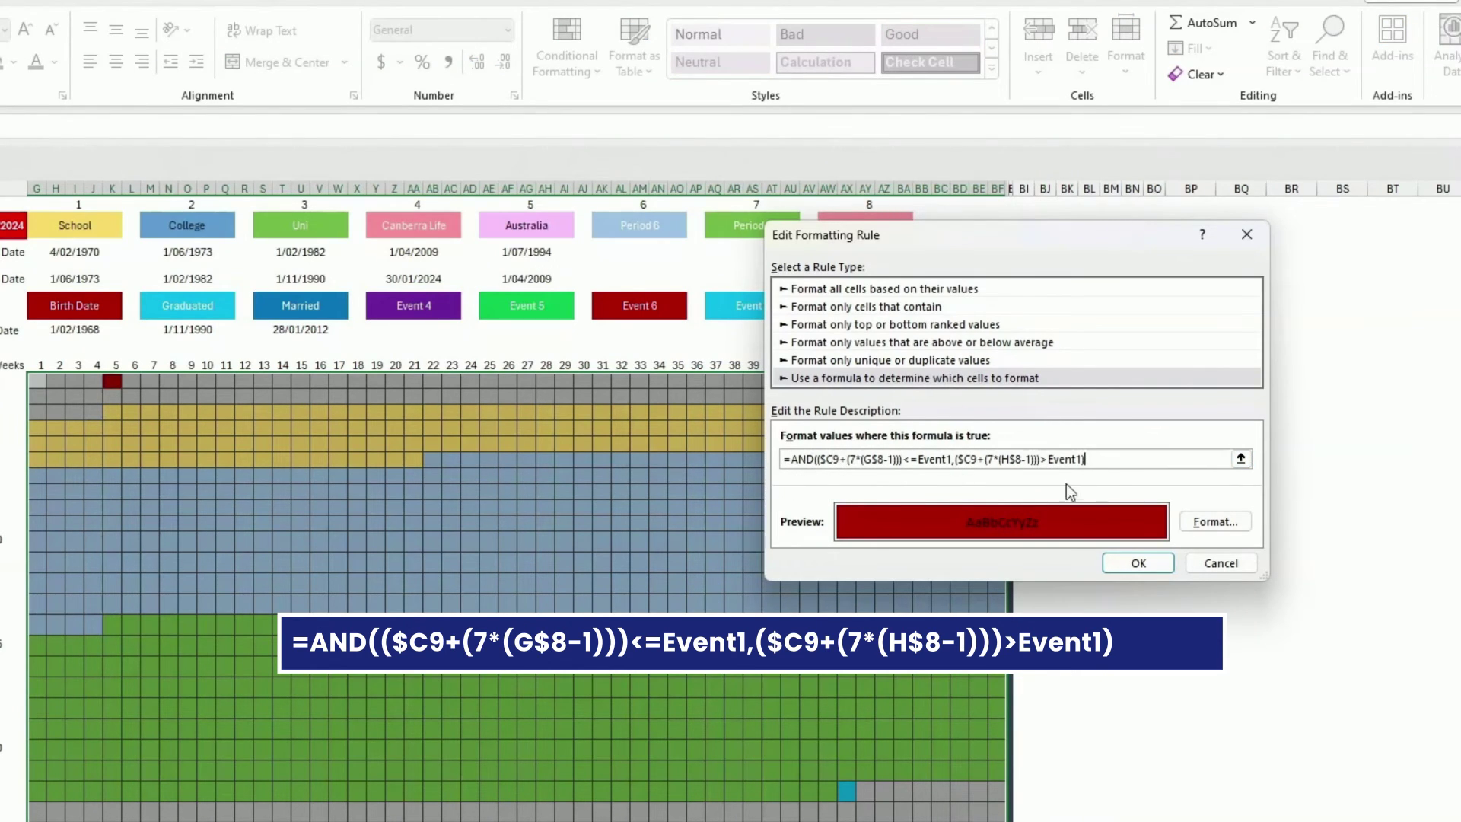
click(1221, 563)
click(544, 508)
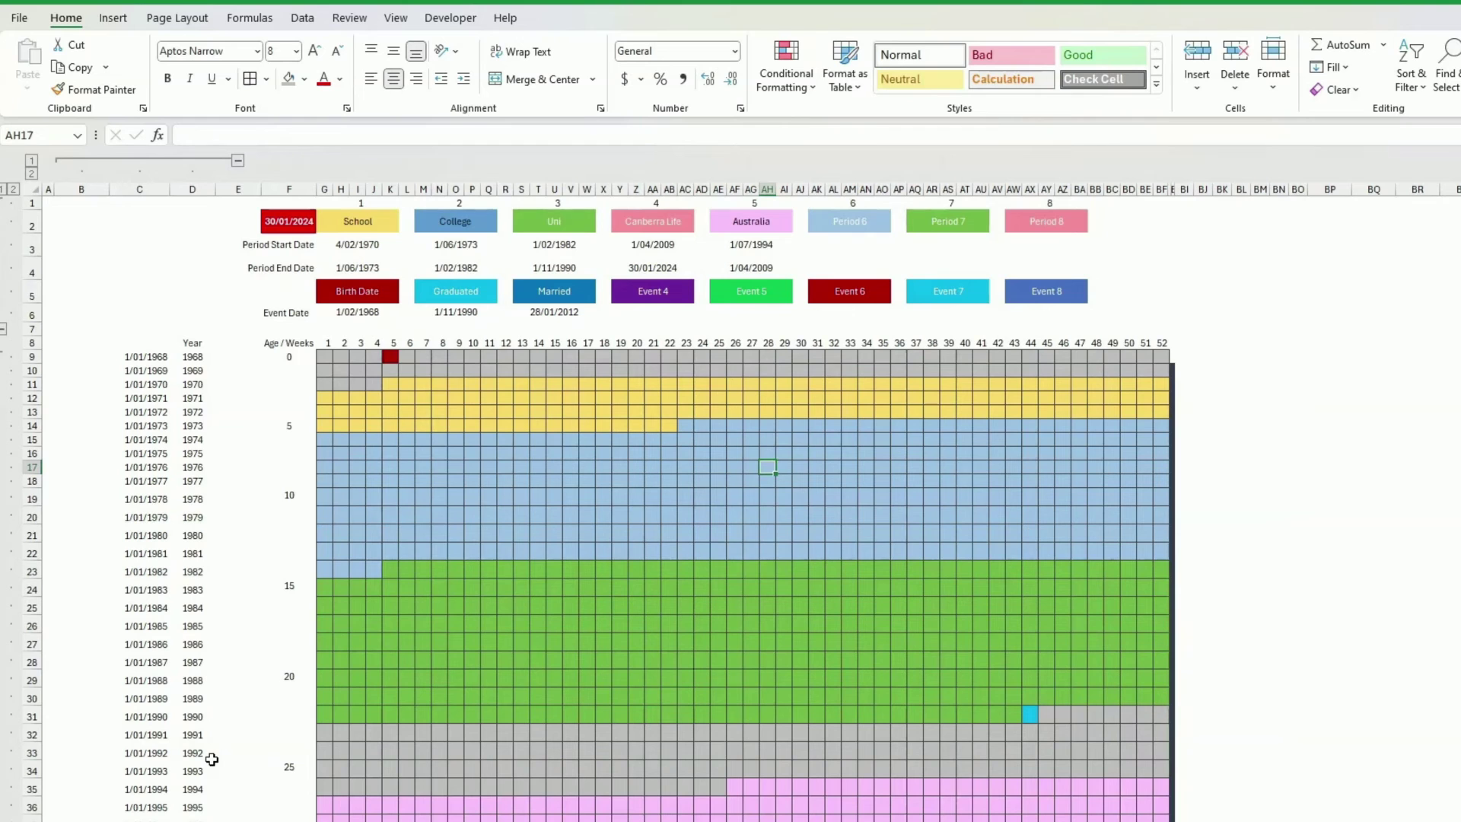
scroll(816, 621, down, 5)
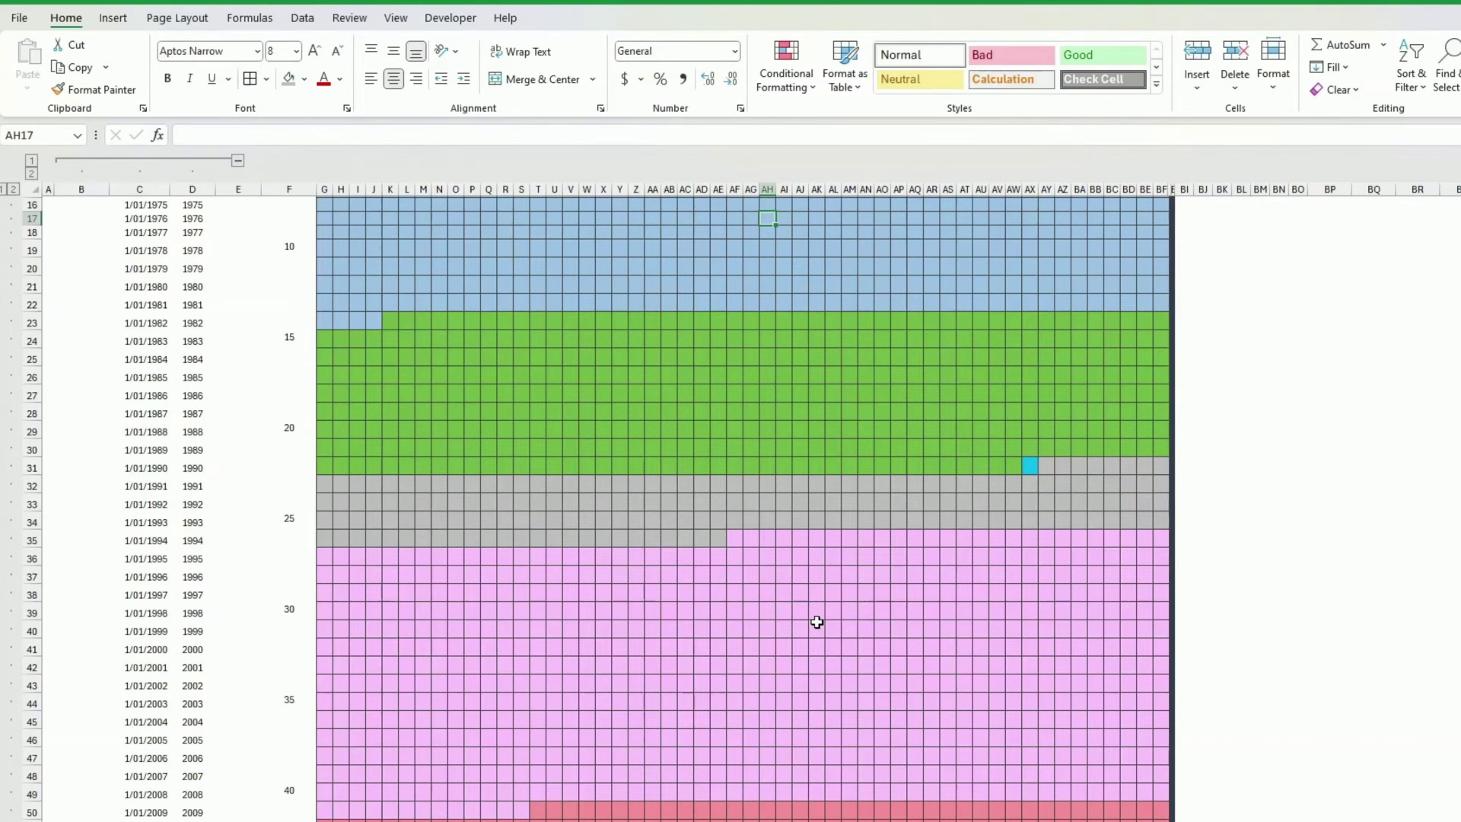
scroll(817, 622, down, 3)
scroll(817, 622, up, 8)
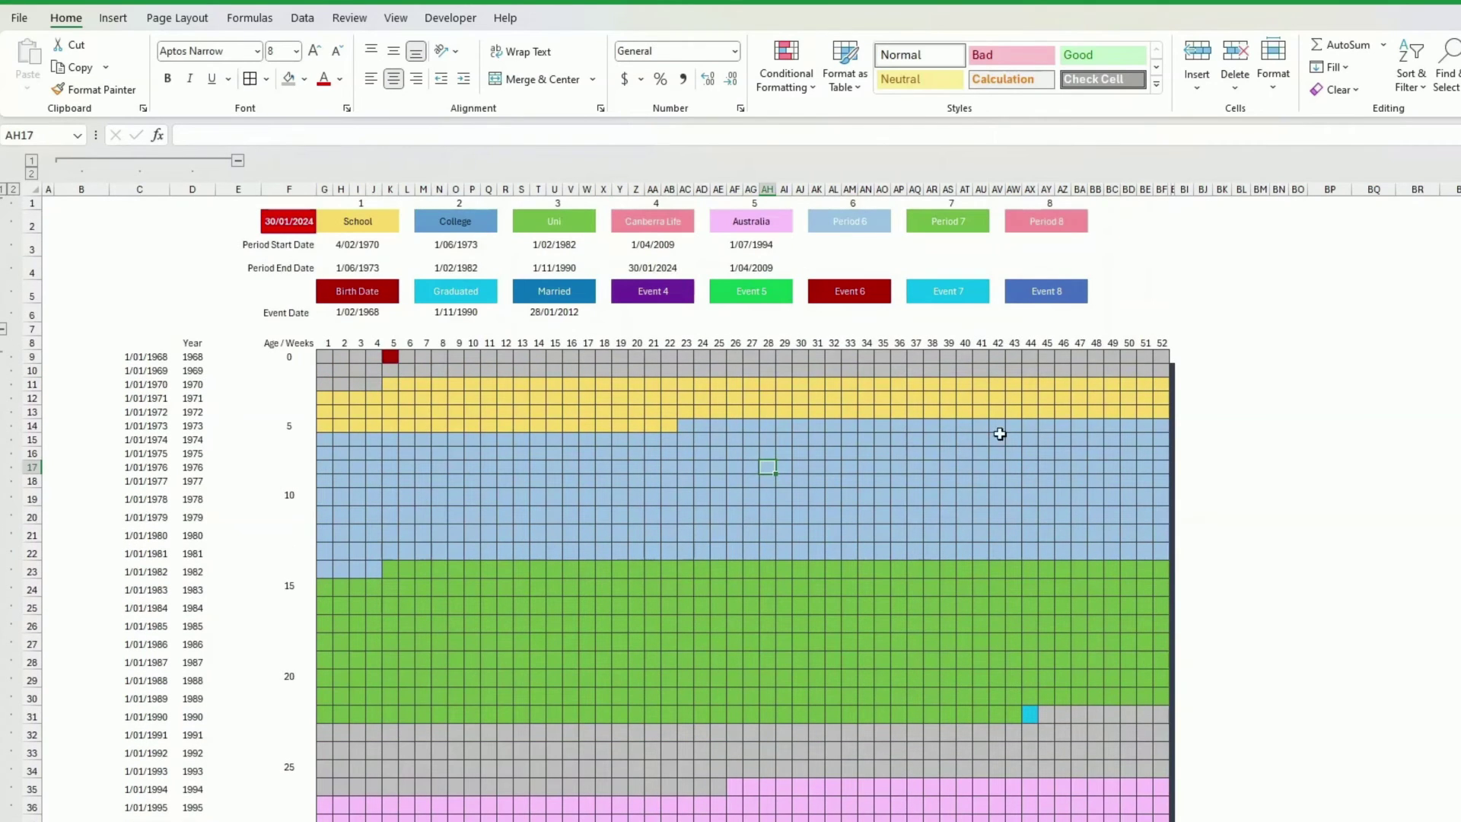
click(1046, 466)
drag(322, 352, 1153, 796)
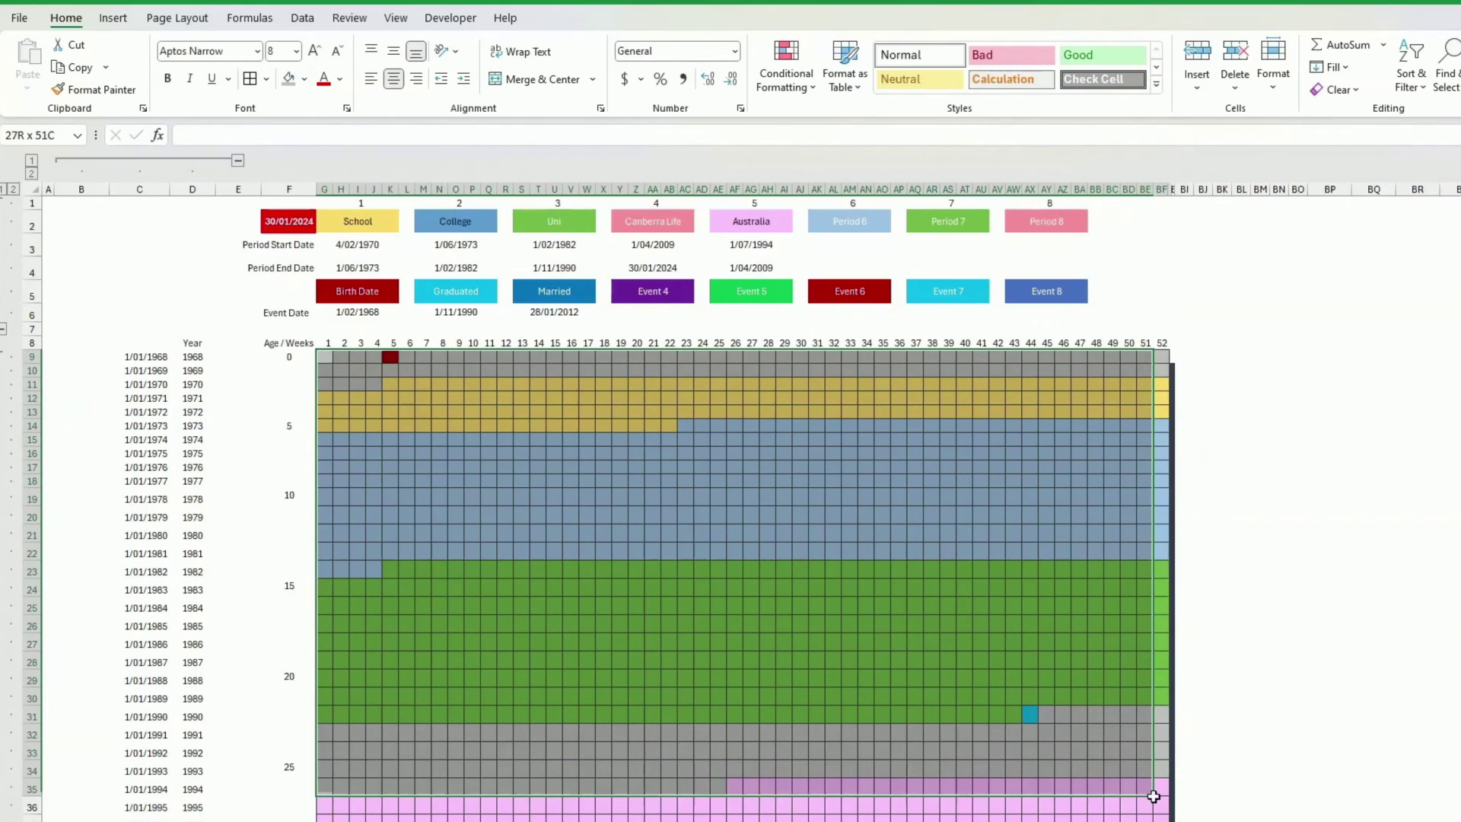
click(266, 78)
click(373, 596)
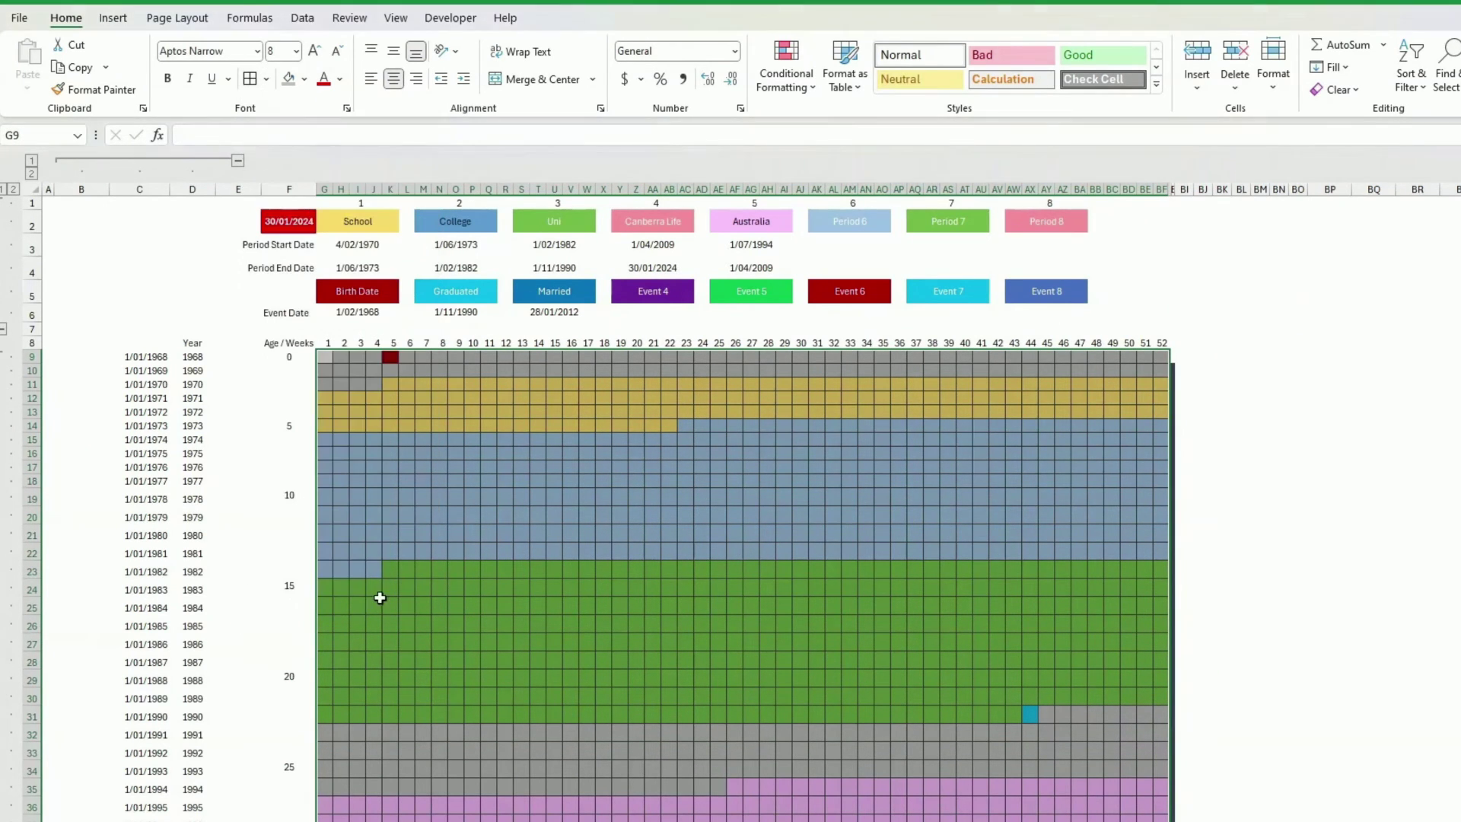
click(1040, 358)
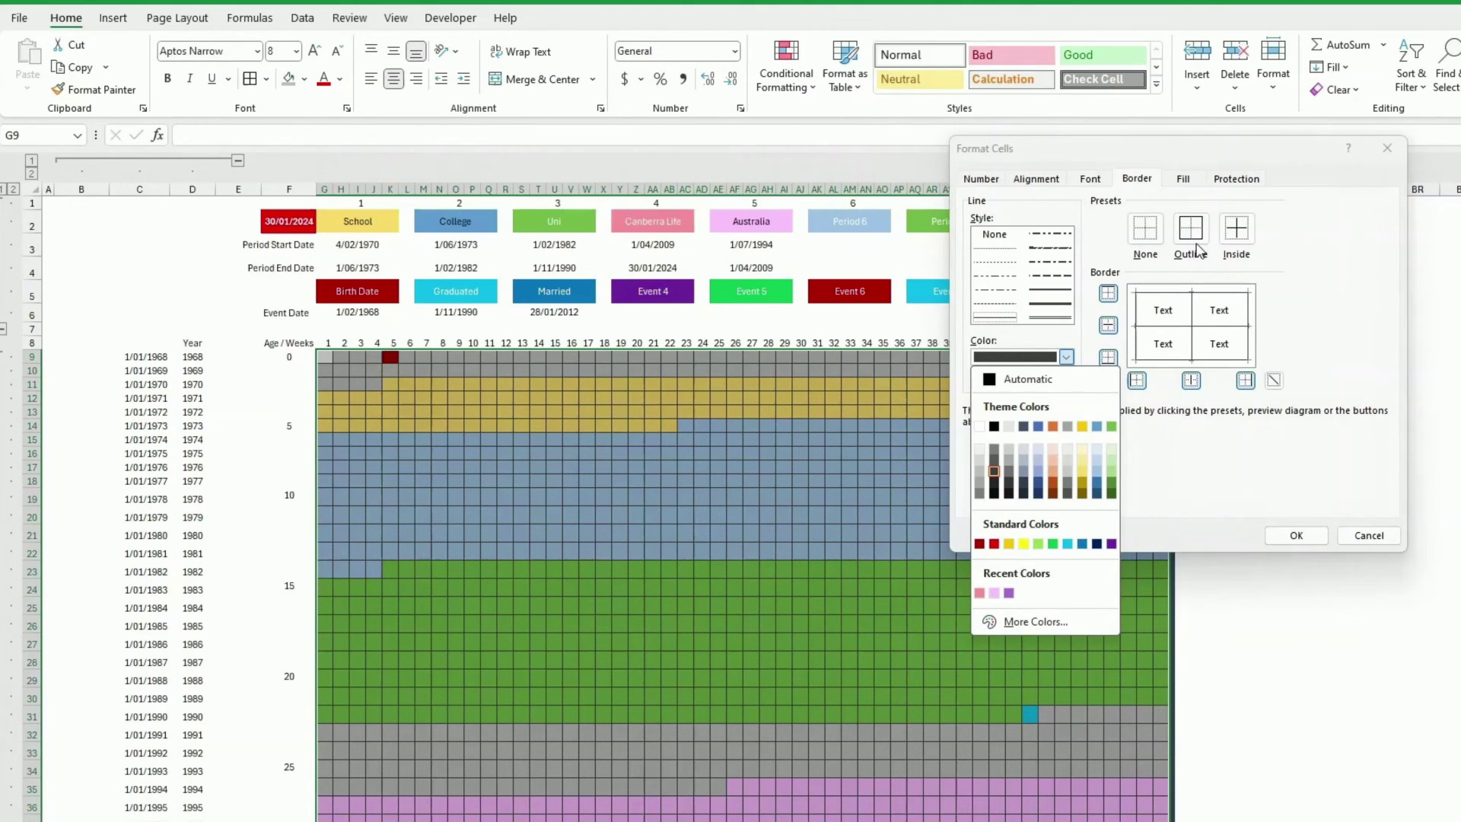
click(1374, 536)
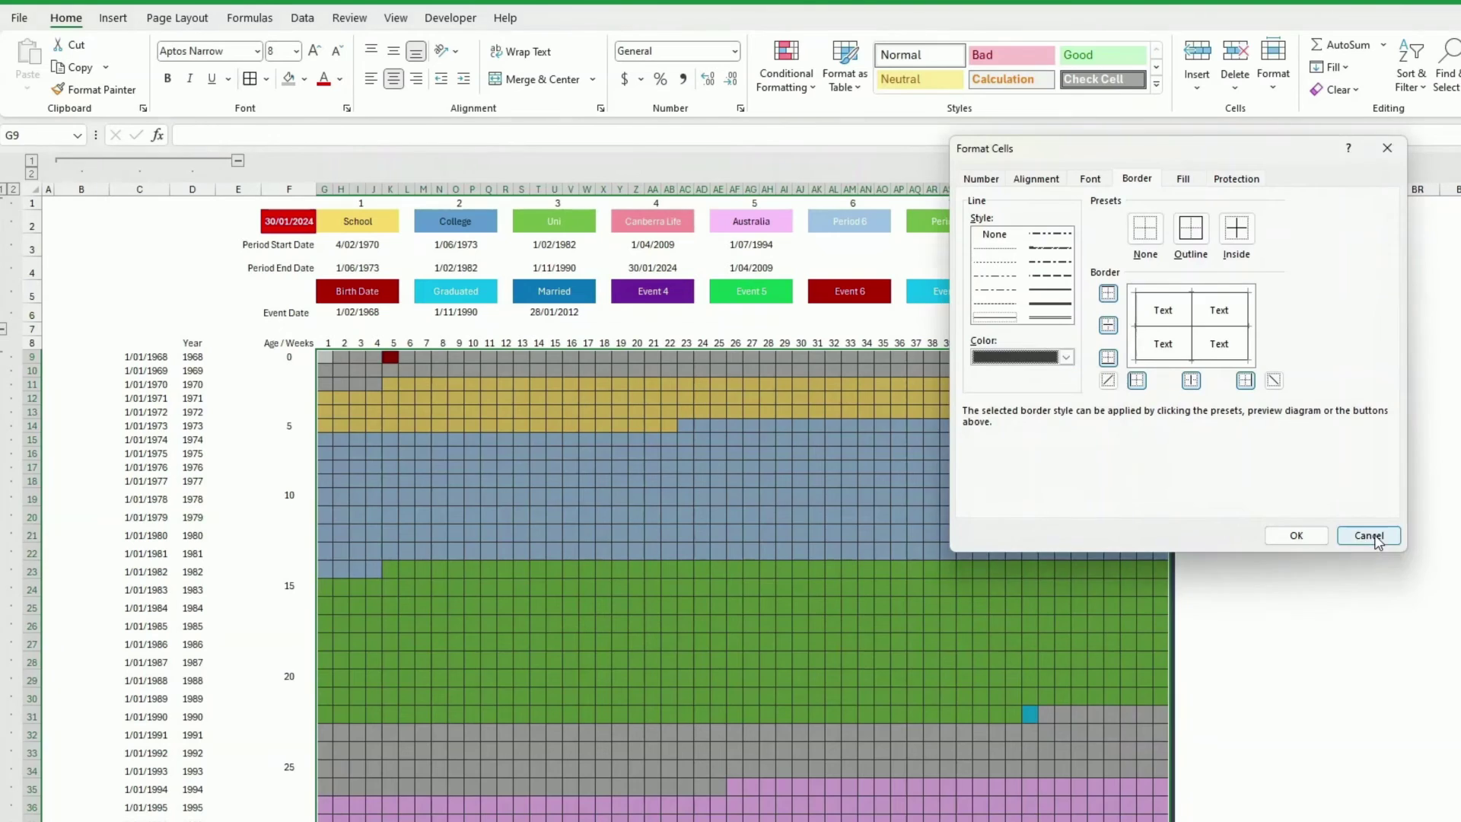
click(1370, 535)
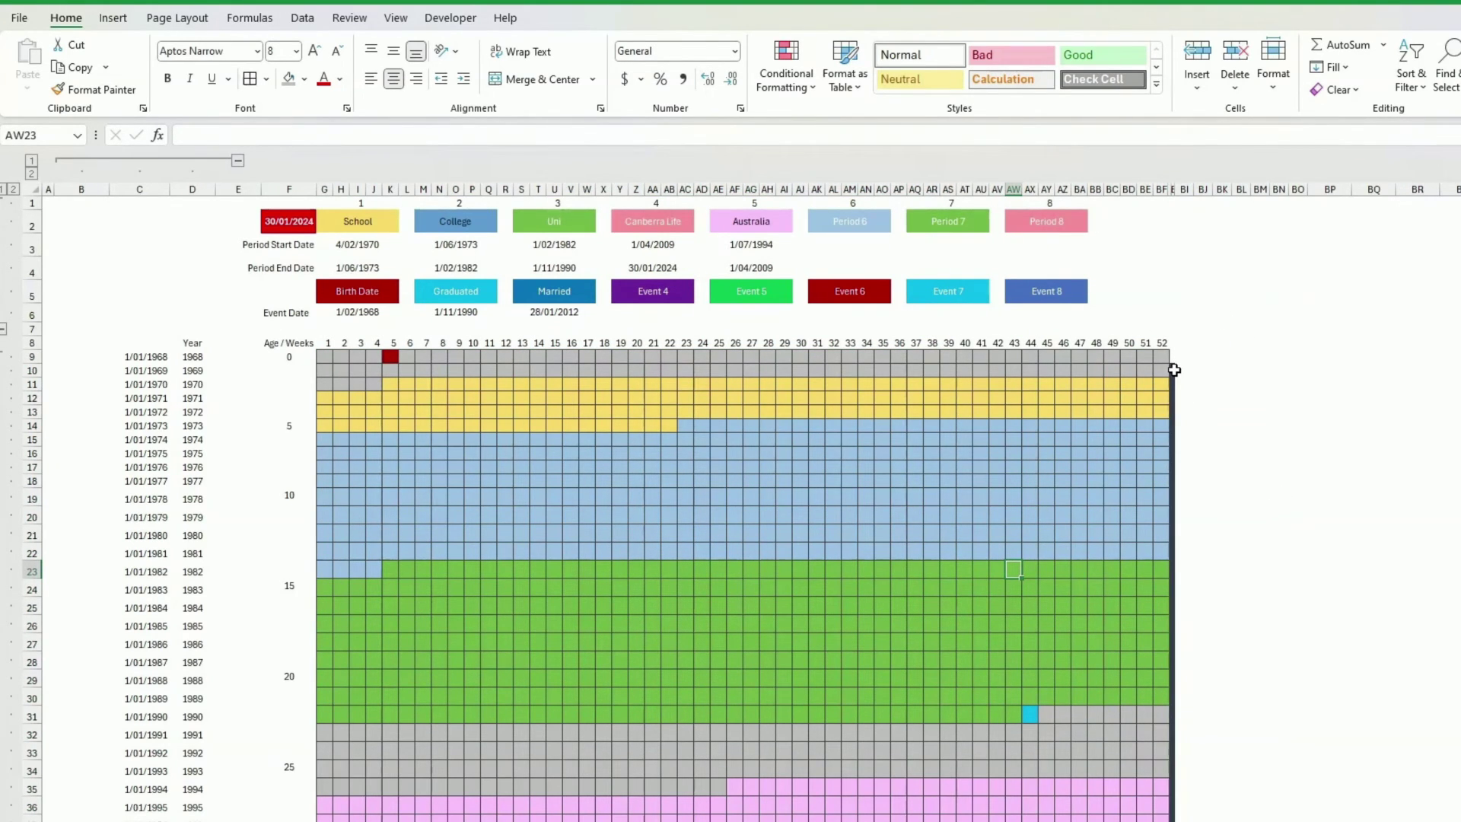
Select the shadow cells along the grid's right edge
click(1174, 370)
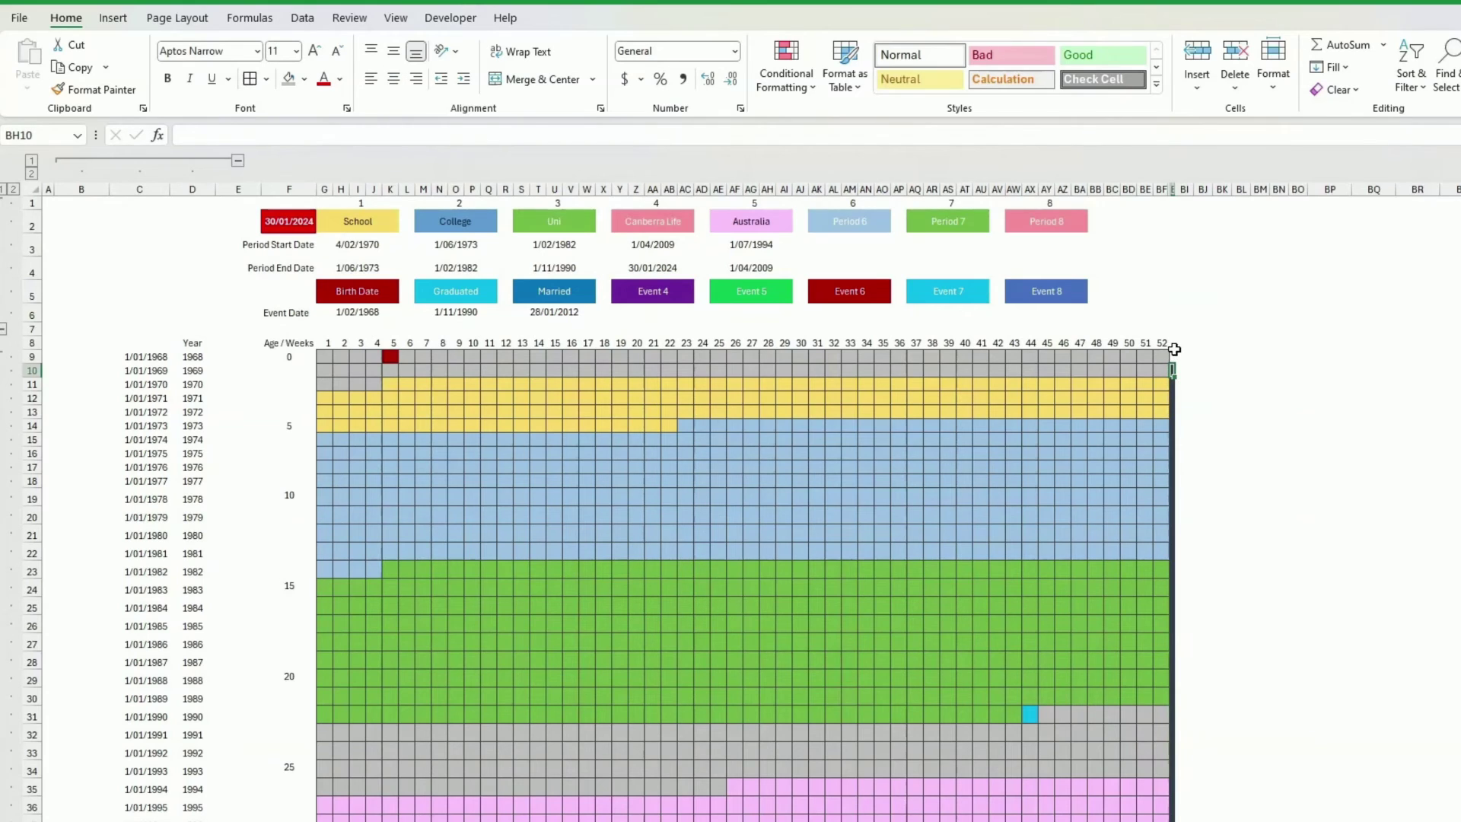
click(1175, 355)
drag(1174, 369, 1173, 540)
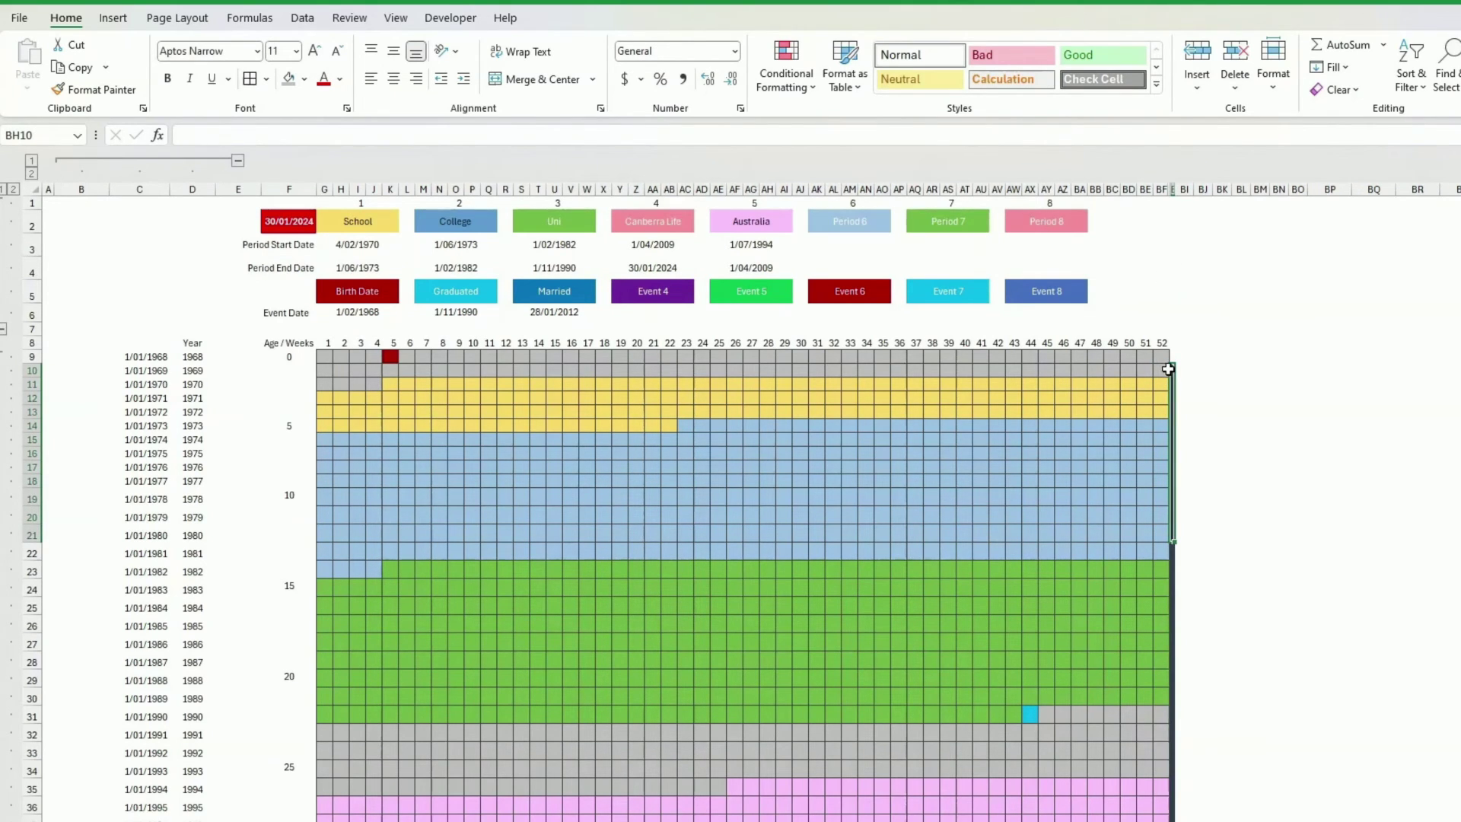
Select the bottom shadow strip and make it start at column H
scroll(1201, 475, down, 14)
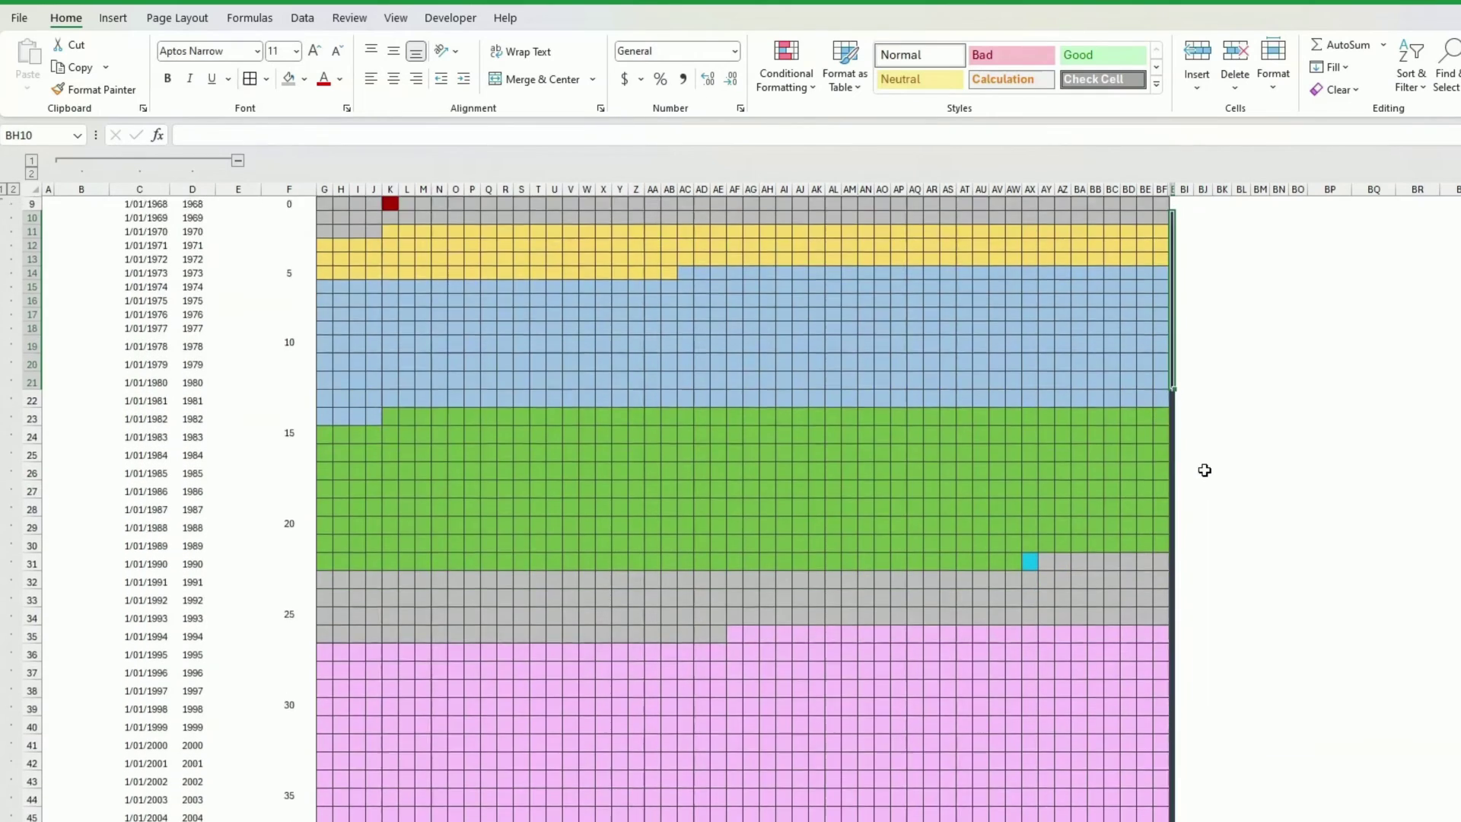
scroll(1202, 477, down, 1)
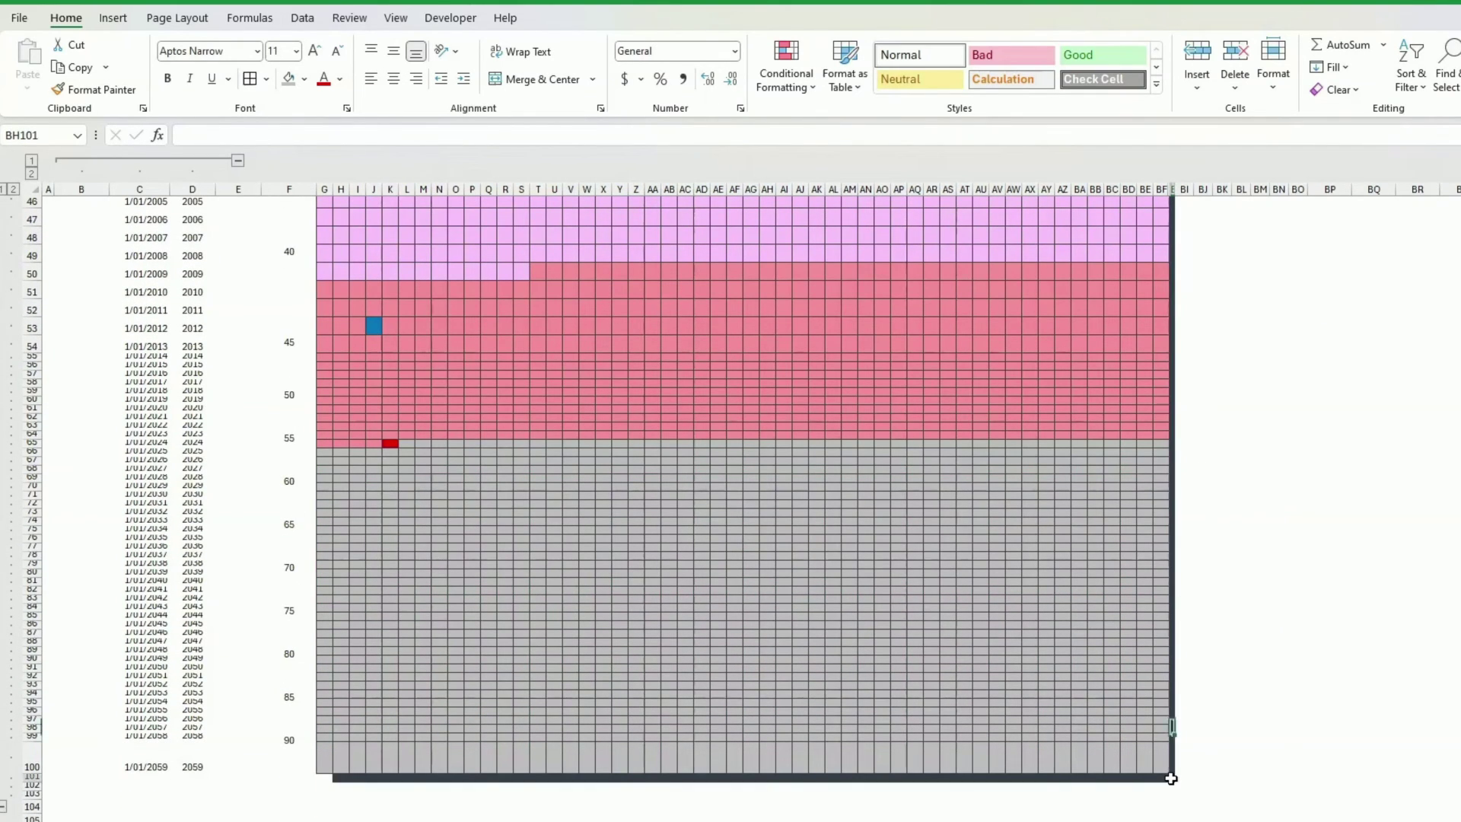
drag(1168, 773, 351, 799)
click(352, 799)
click(308, 777)
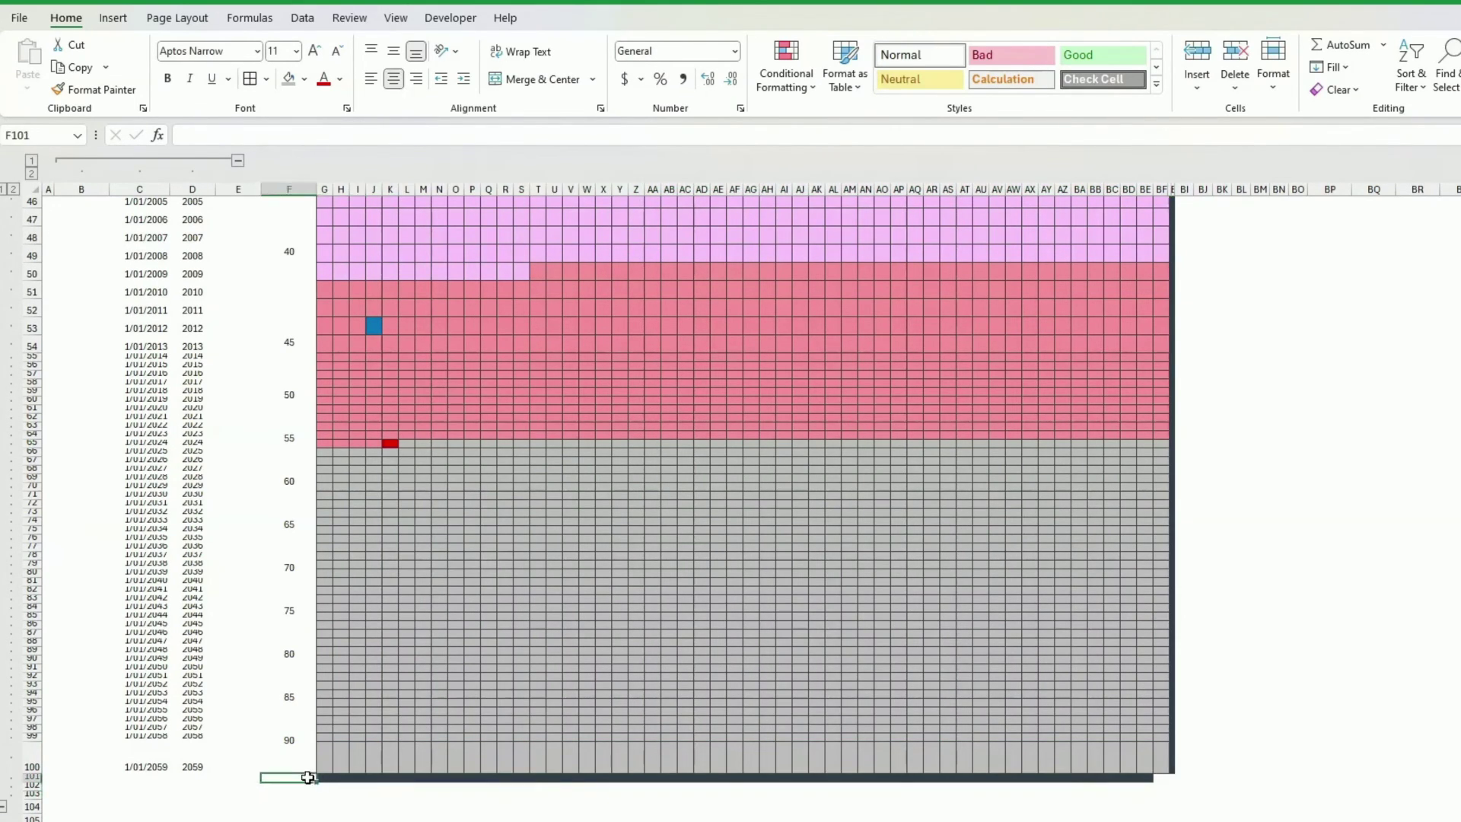
drag(320, 777, 330, 795)
Extend the bottom strip's dark fill from BE101 into BF101
scroll(1118, 445, up, 3)
scroll(1125, 448, down, 4)
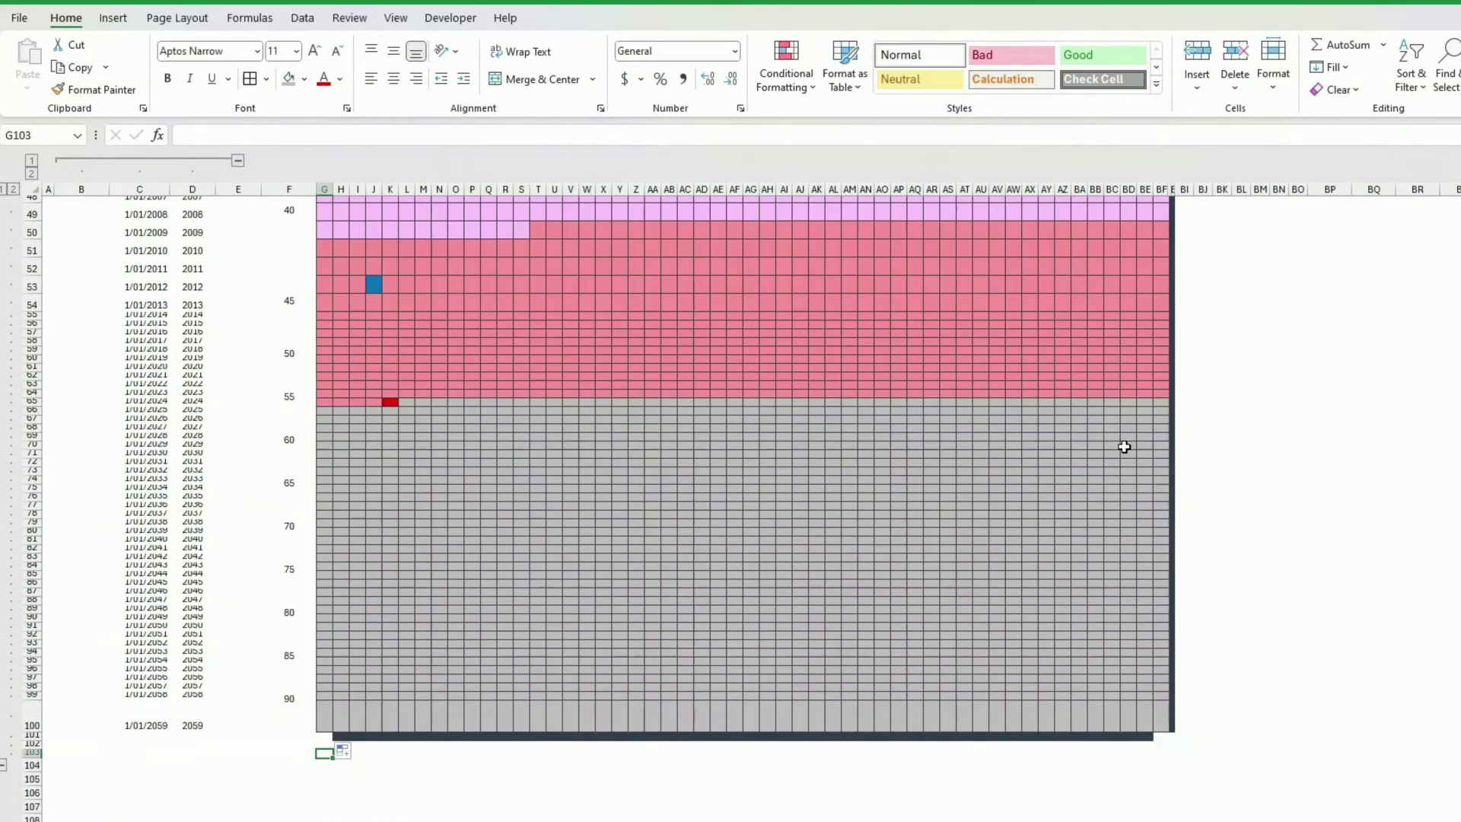
click(1155, 735)
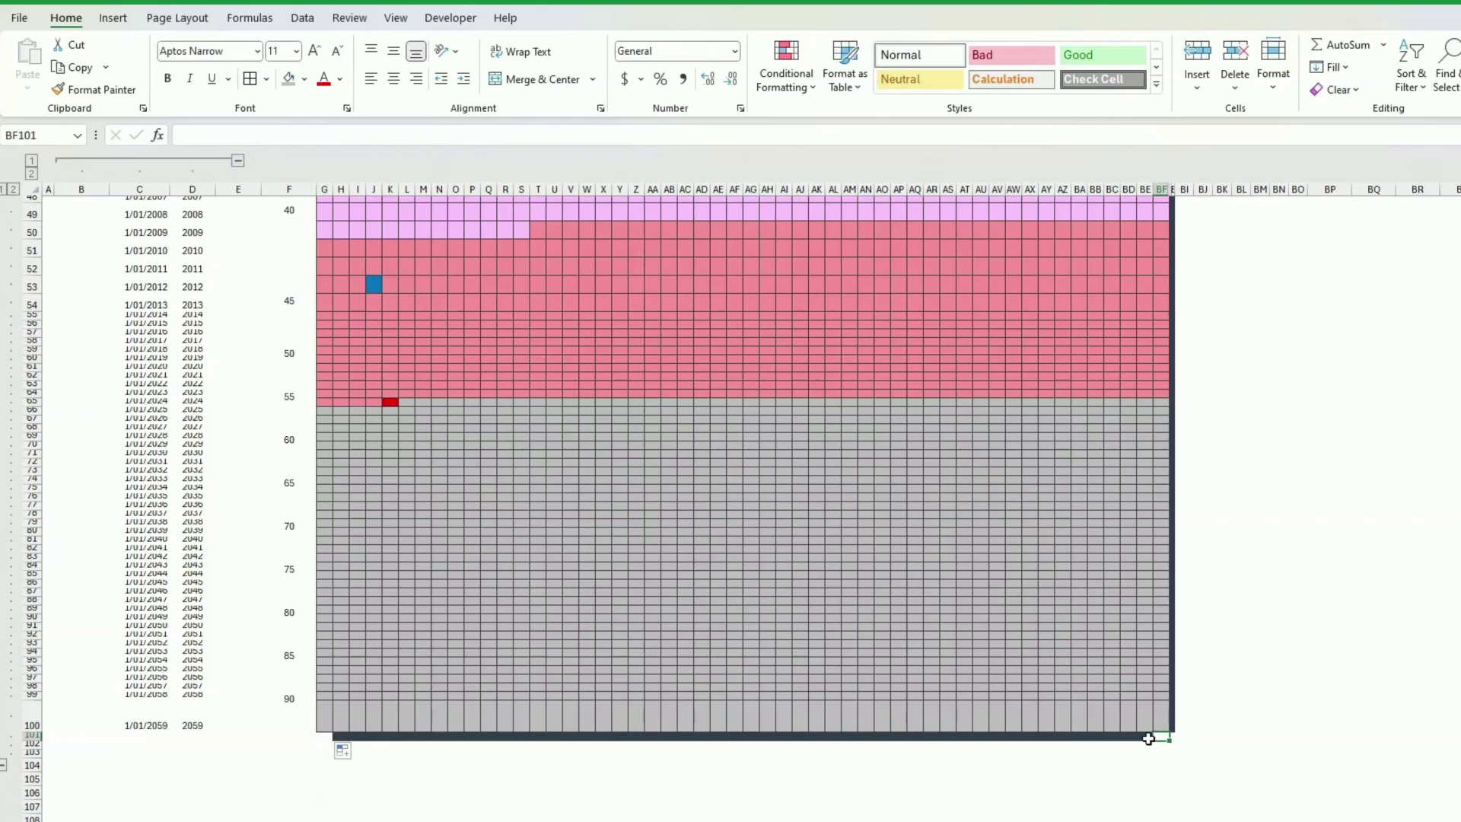
click(1147, 737)
drag(1152, 742, 1173, 743)
scroll(392, 608, up, 15)
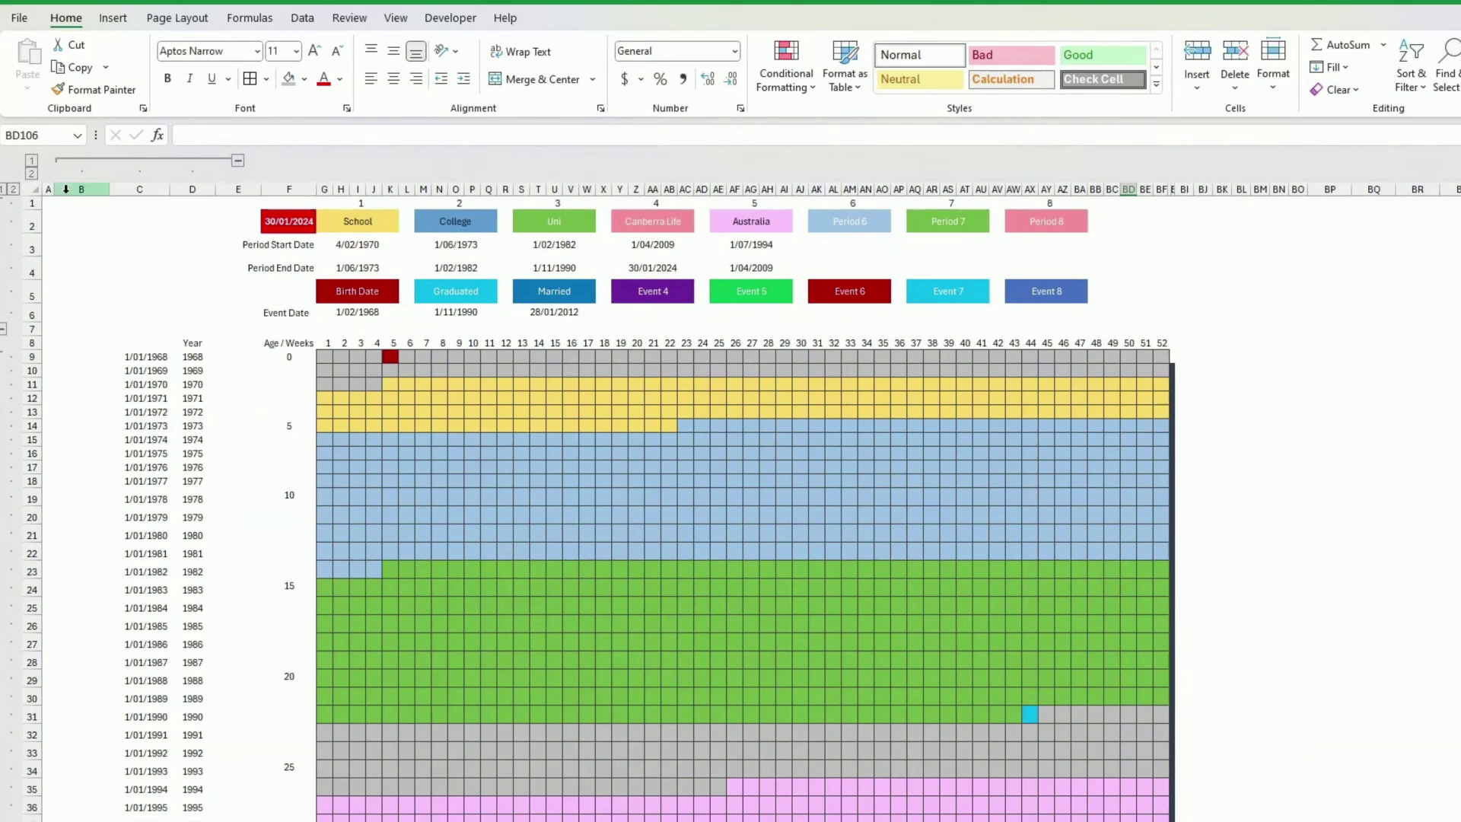
Group the date and year columns A–D and try collapsing them
drag(50, 189, 206, 189)
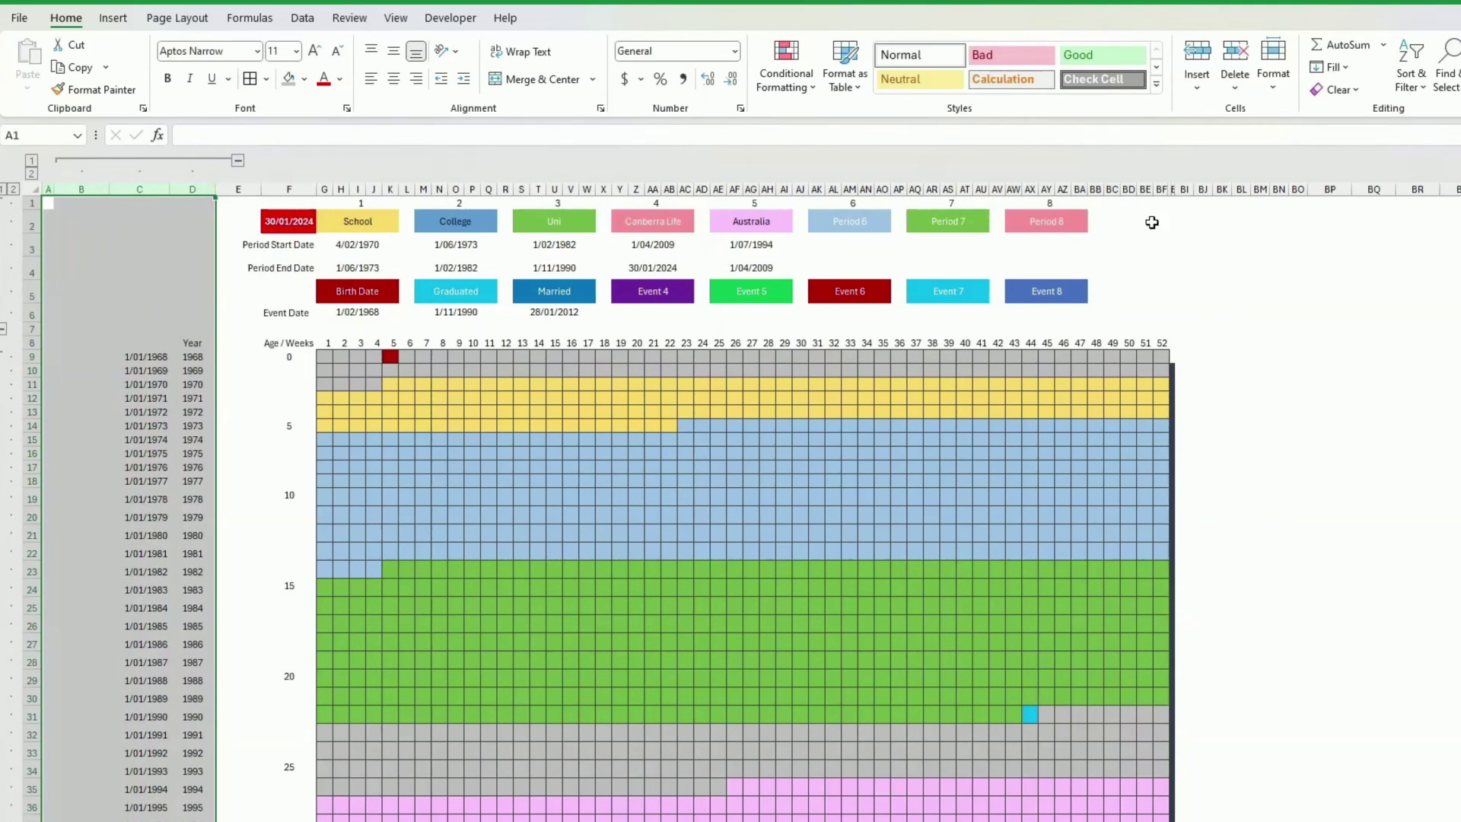
click(301, 19)
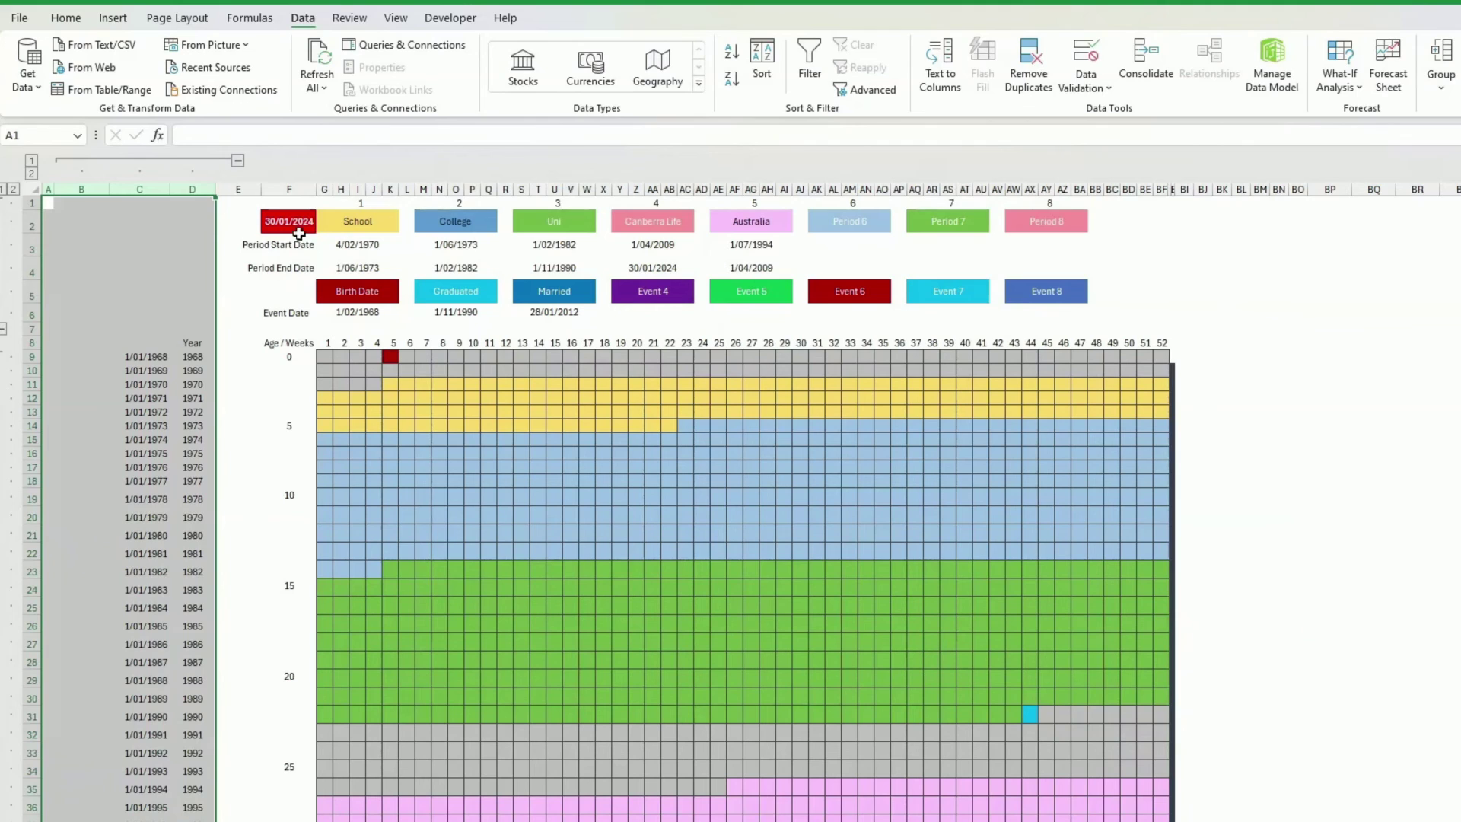
click(212, 254)
click(238, 162)
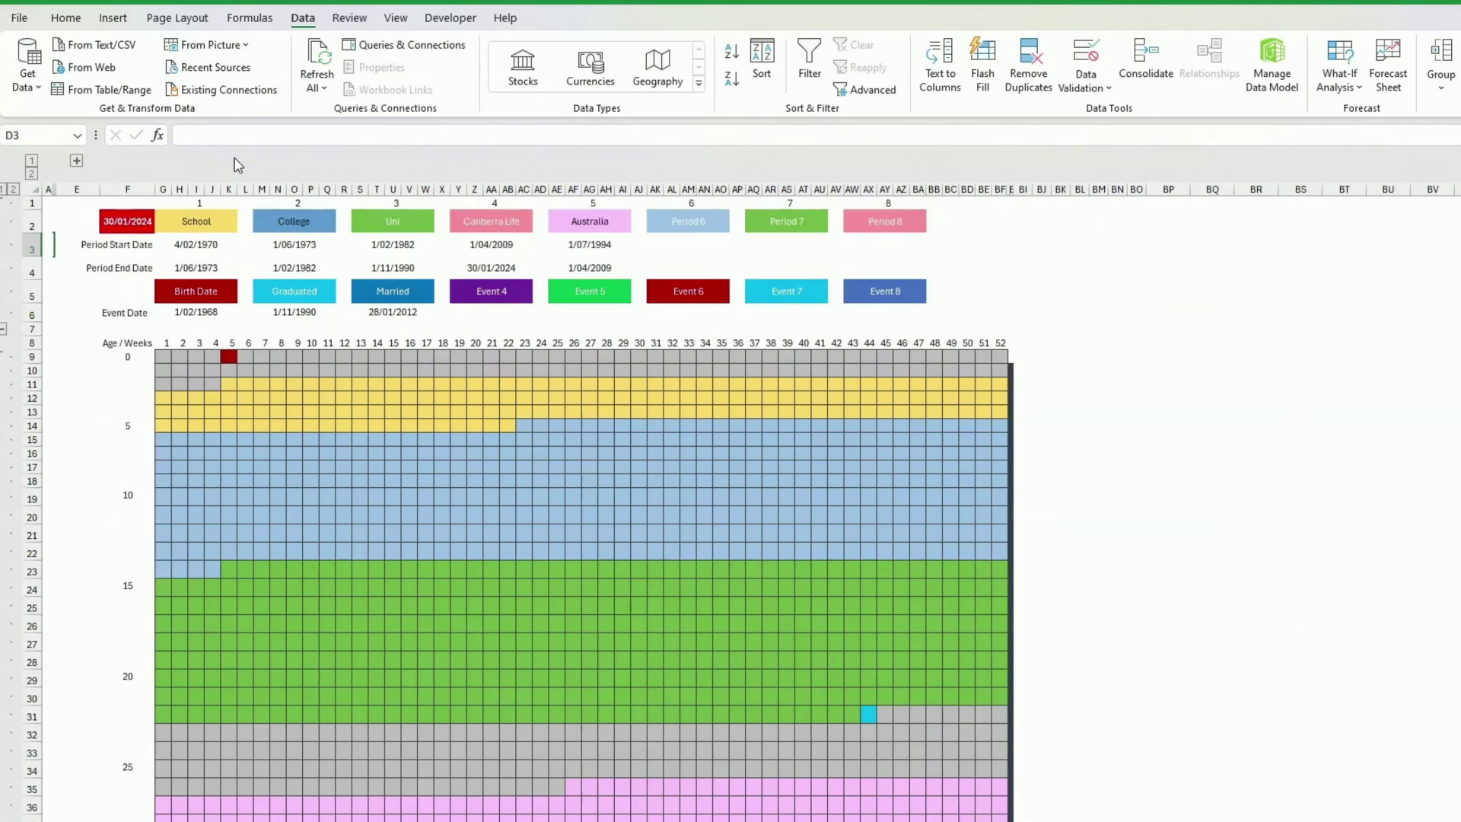
click(91, 399)
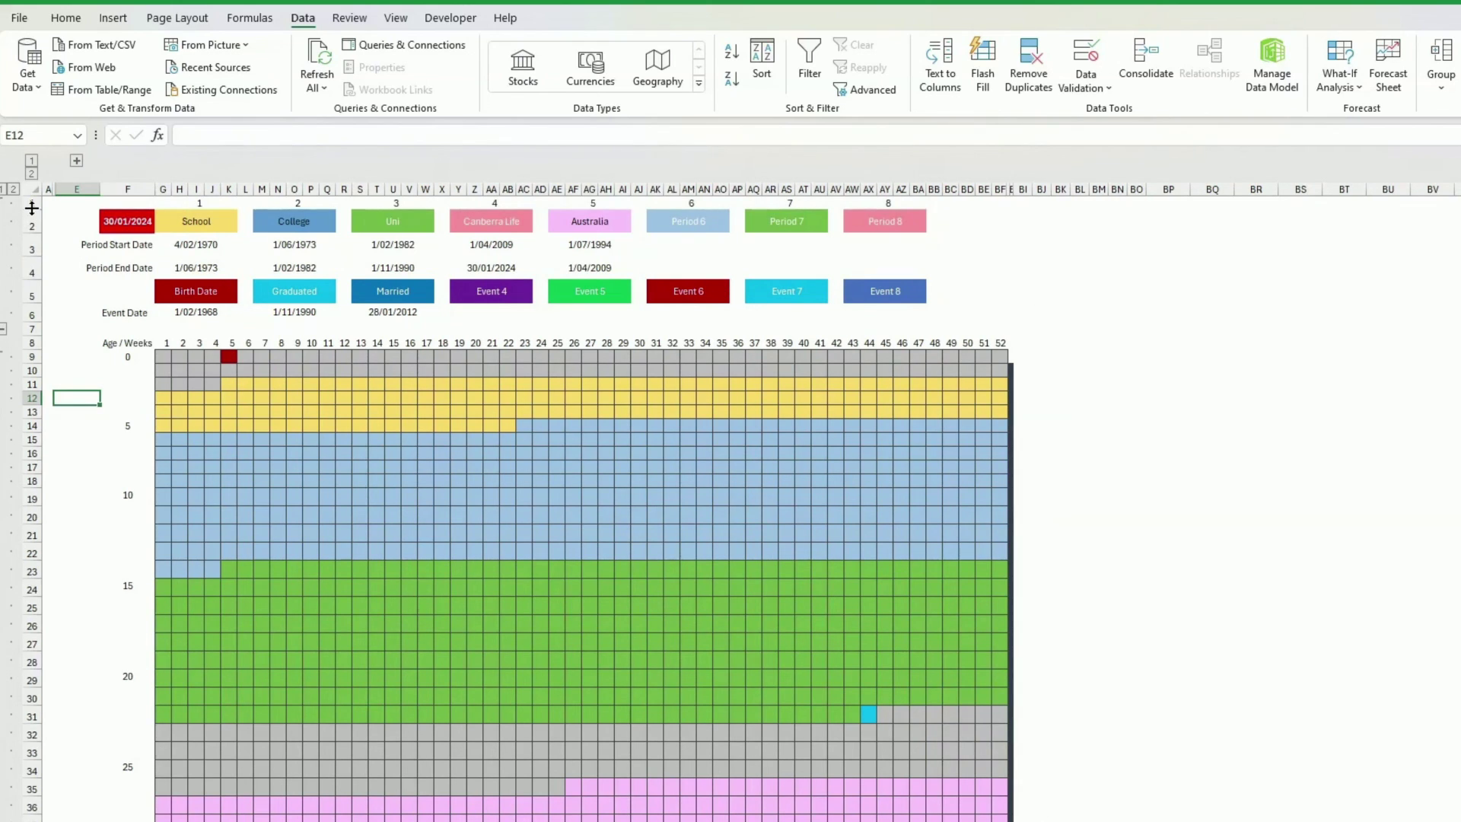
Group header rows 1–6, then select the week rows from row 9 down
drag(25, 203, 27, 316)
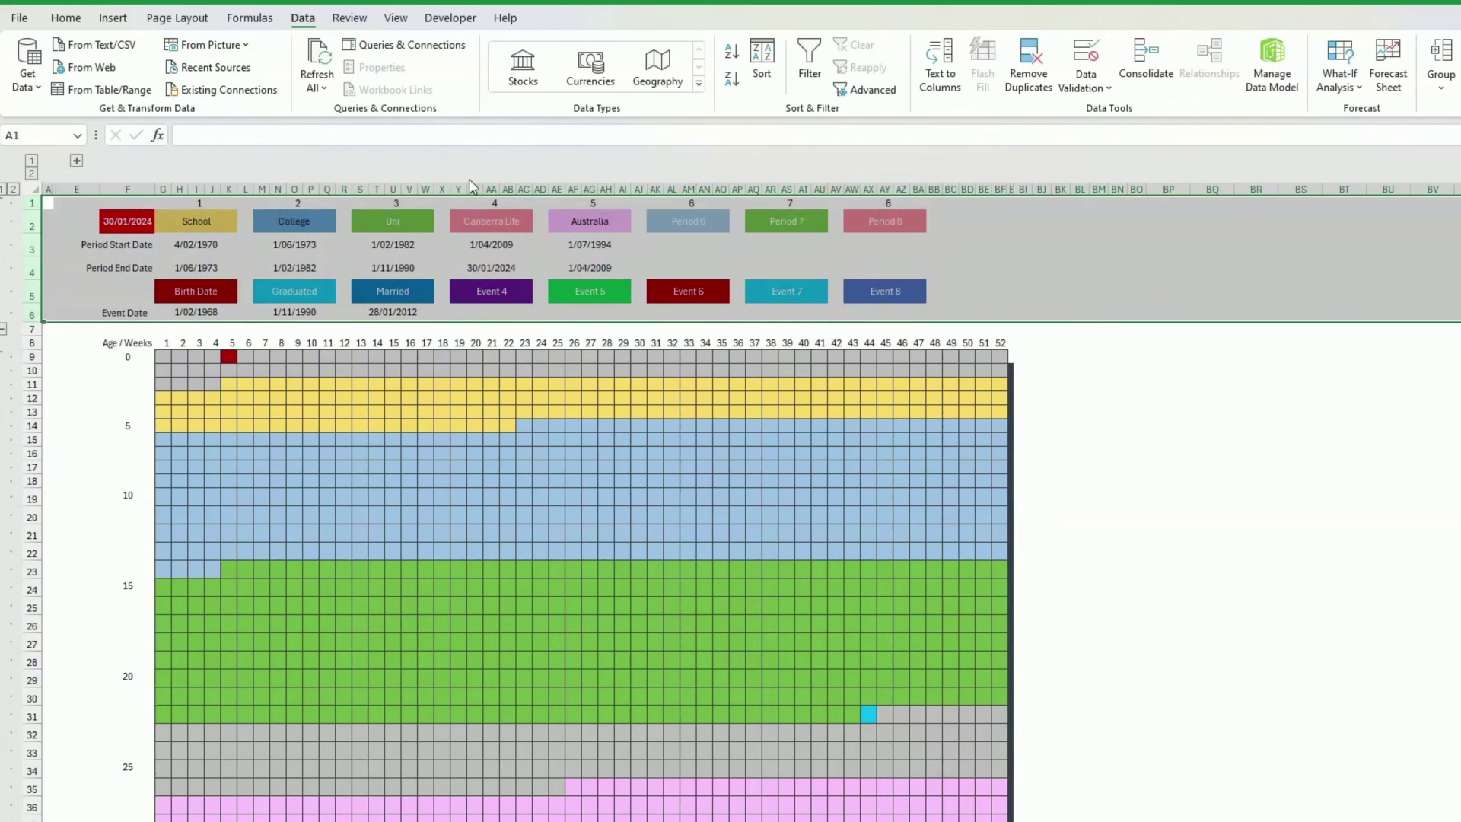
click(4, 326)
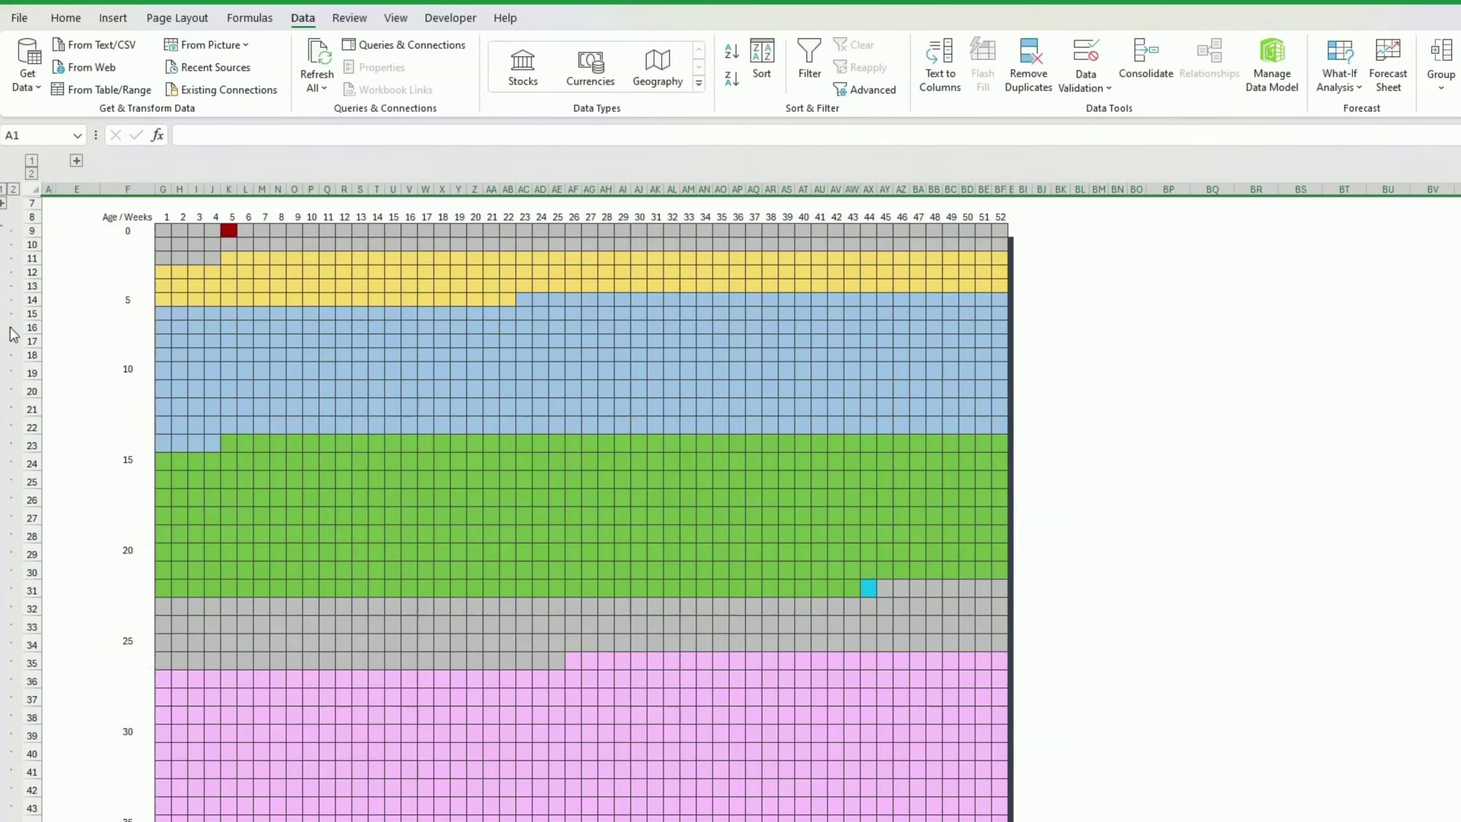
click(80, 329)
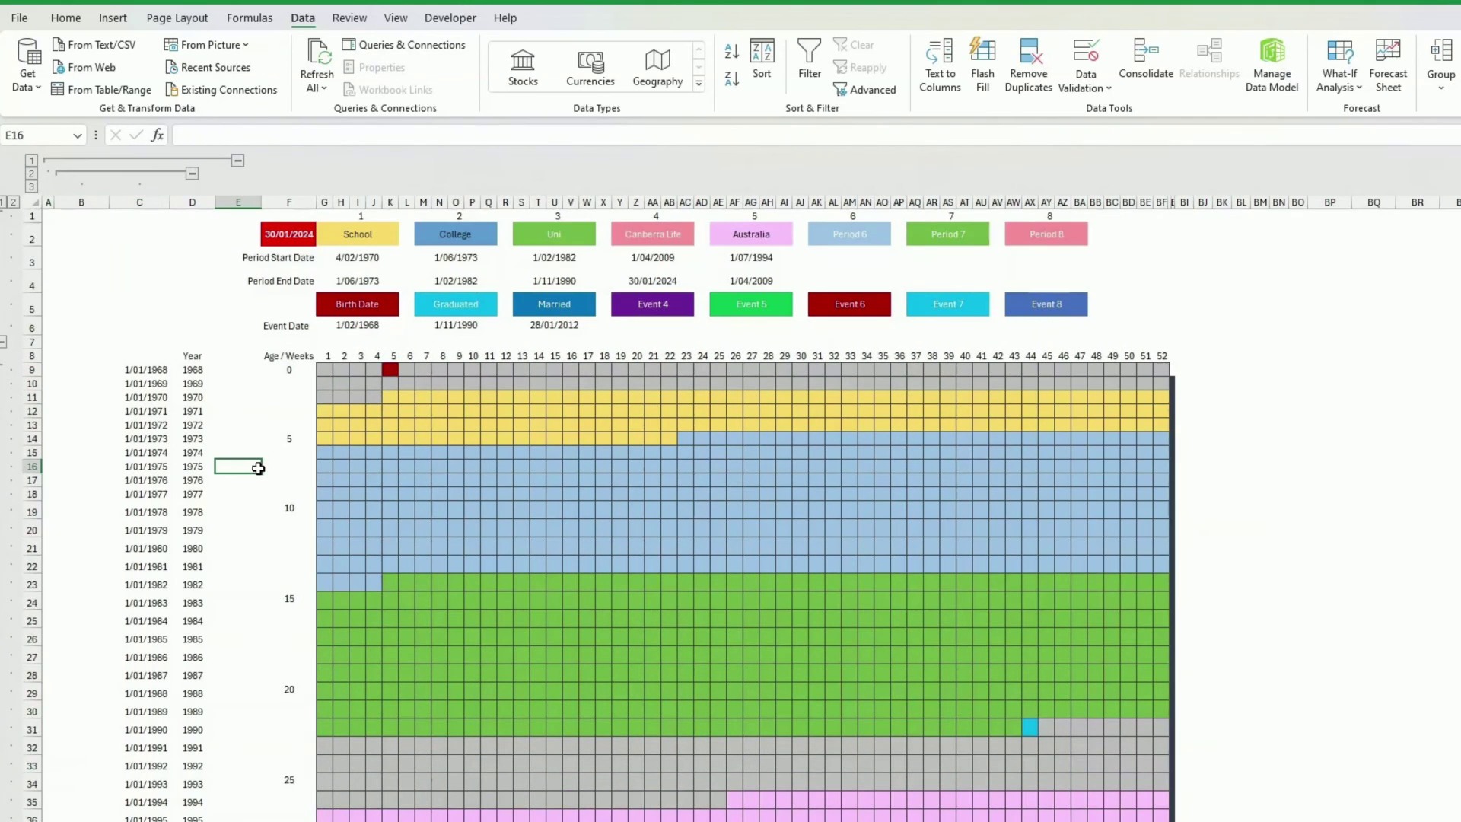
scroll(262, 466, down, 5)
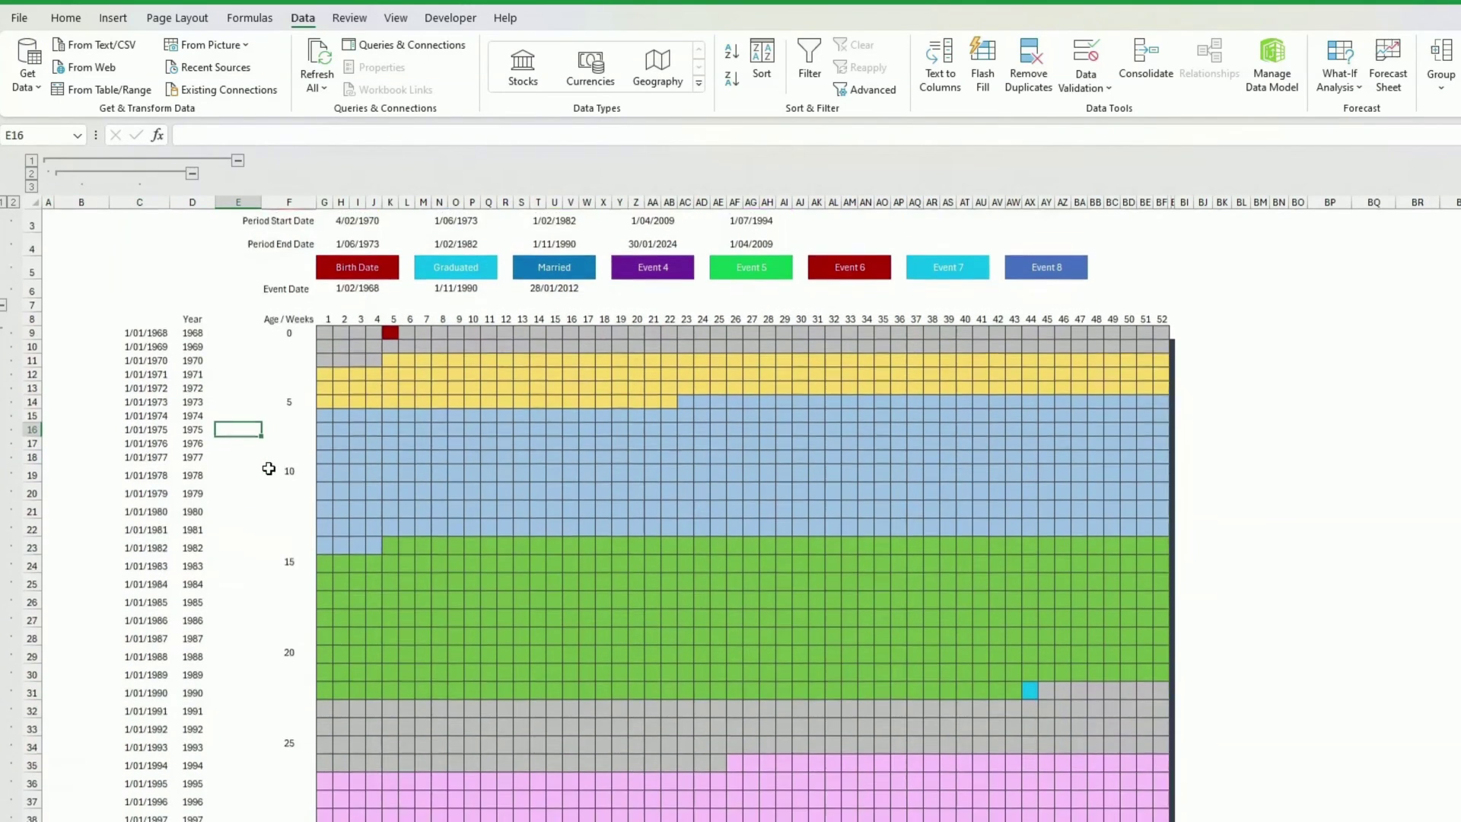
scroll(268, 465, up, 4)
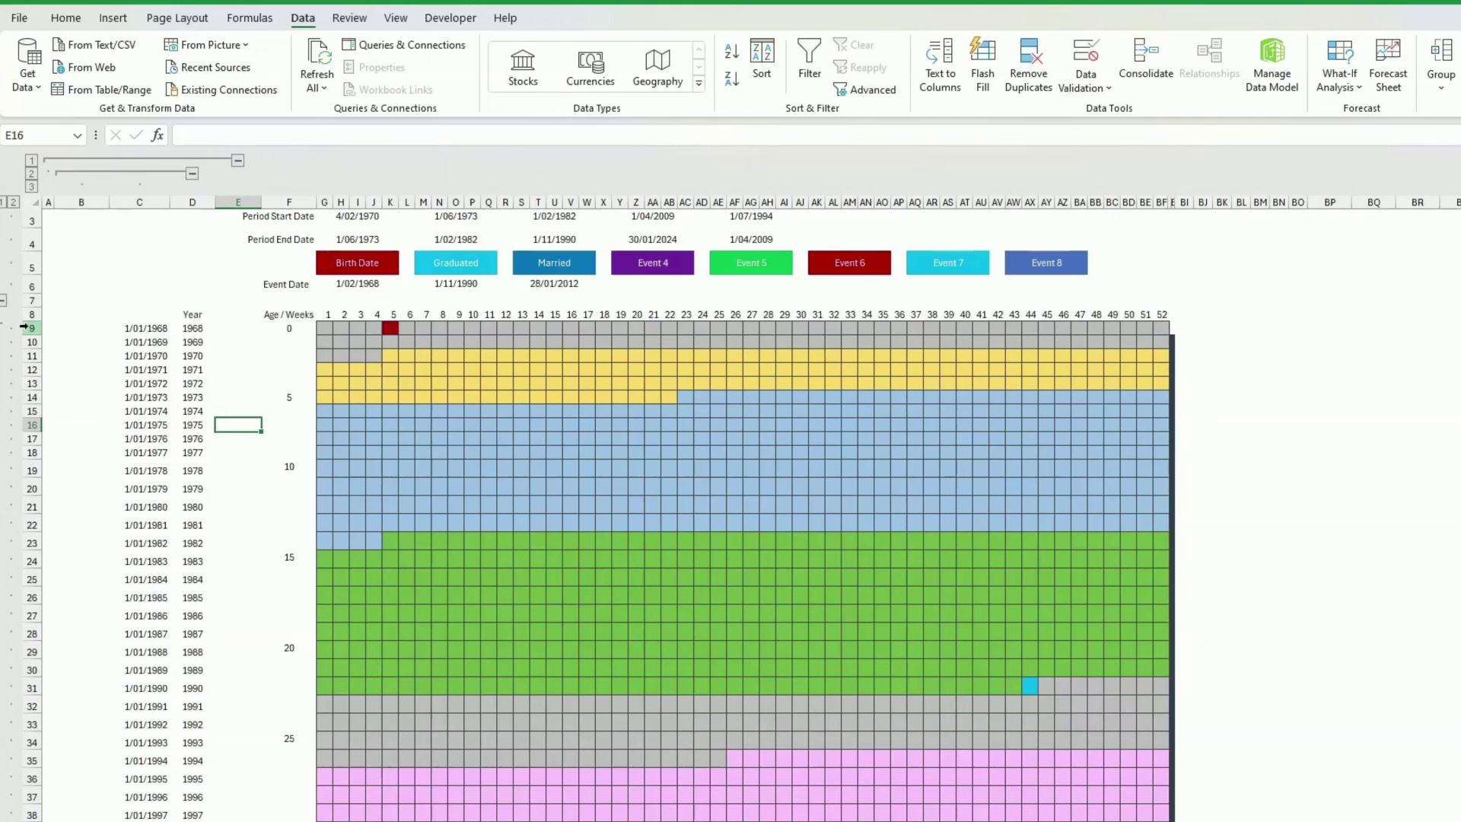
drag(27, 328, 53, 786)
Collapse grouped columns A–D, then check the F9 and F14 age label formulas
scroll(222, 618, up, 15)
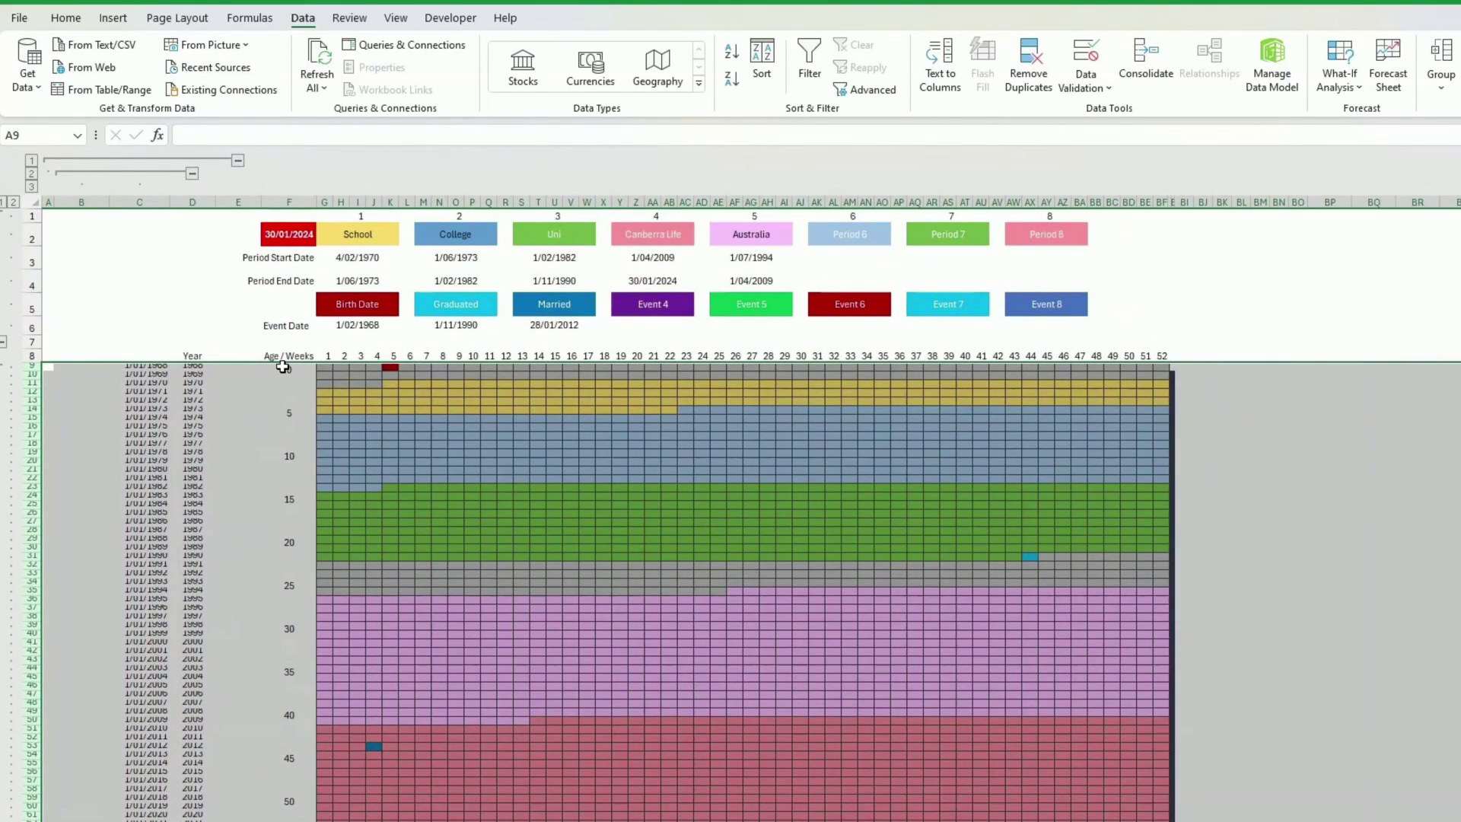
click(282, 369)
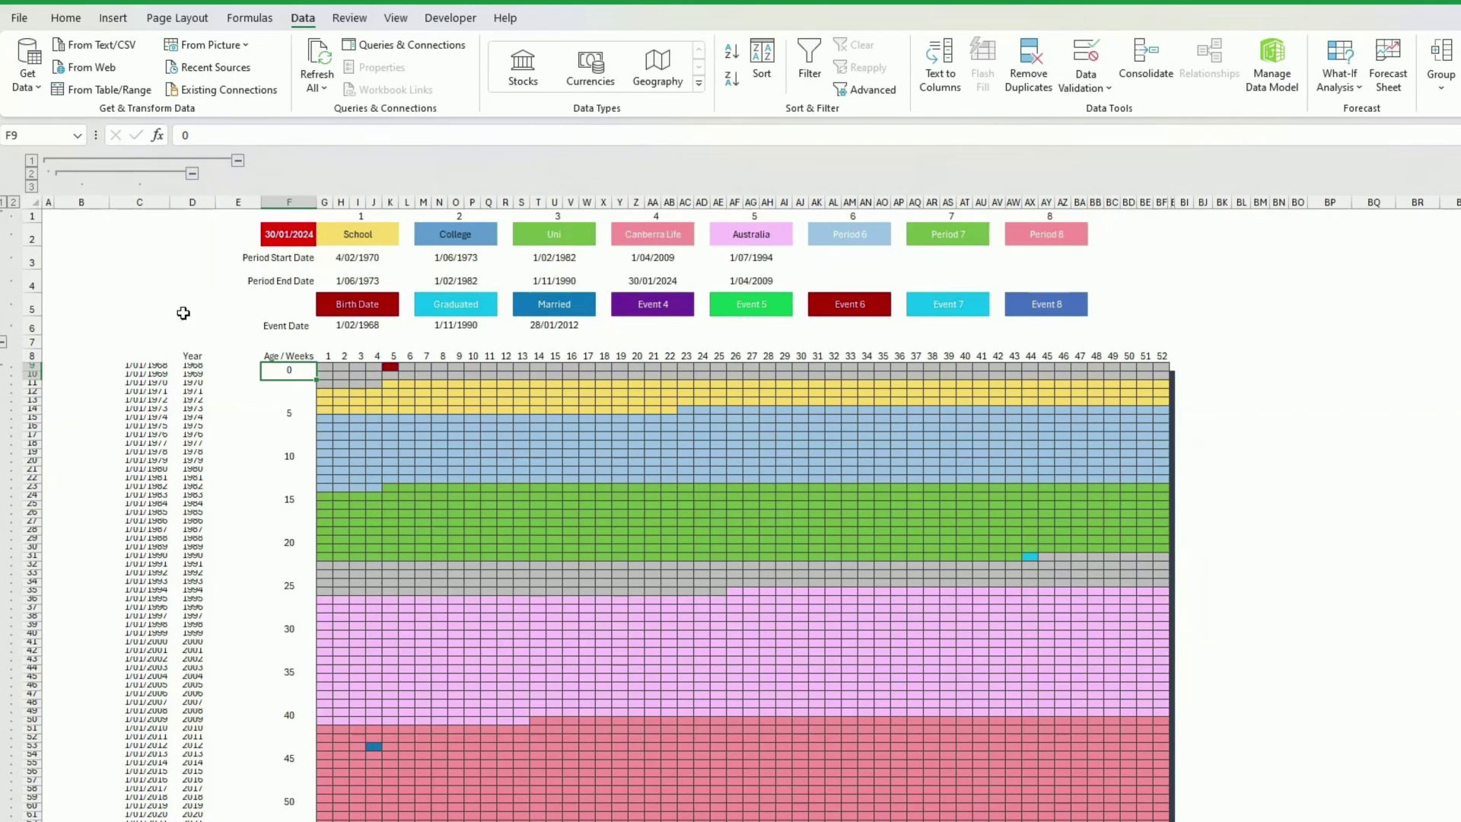
click(238, 162)
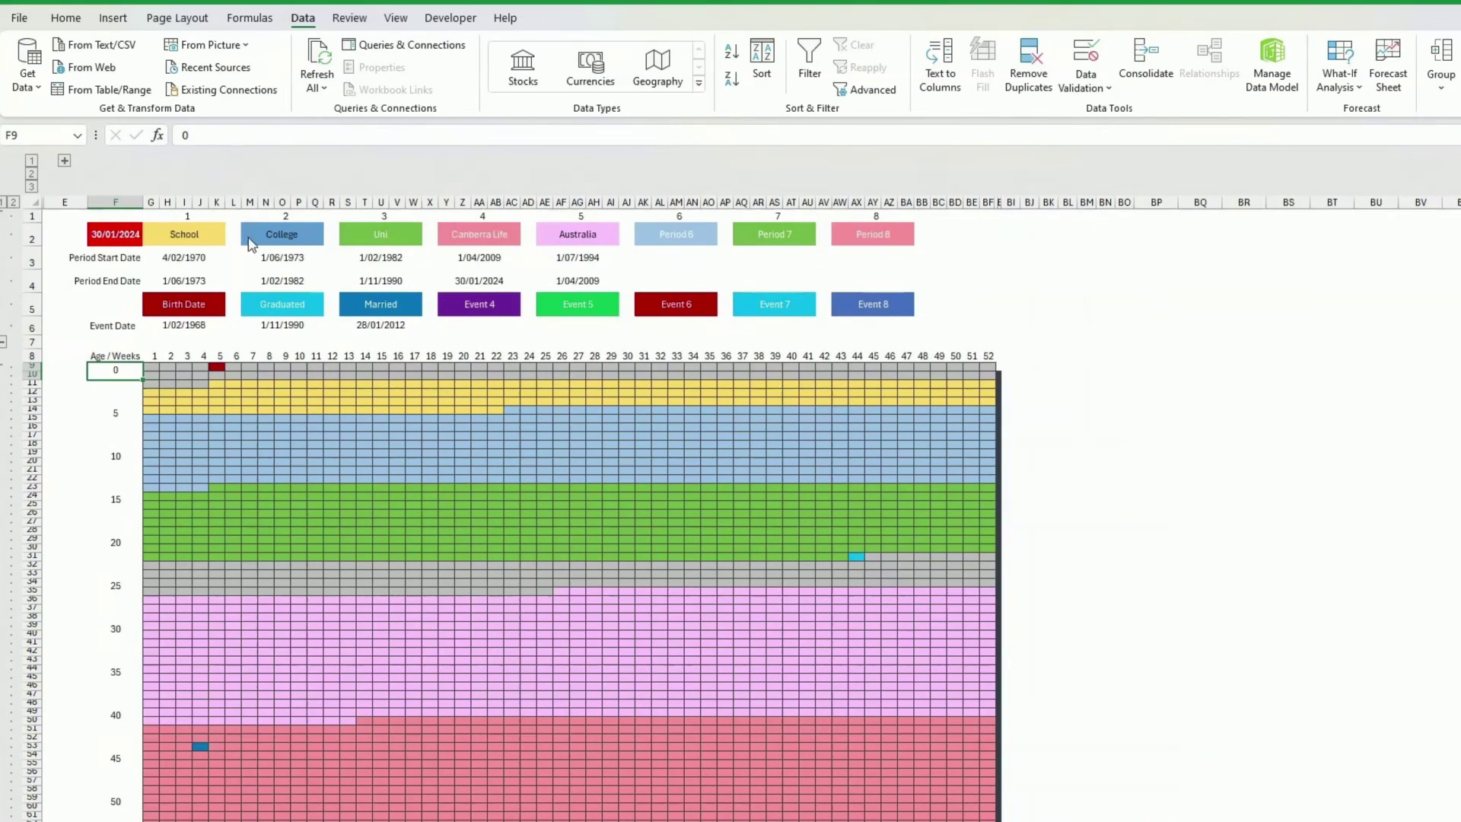
click(121, 415)
click(118, 368)
scroll(157, 445, down, 3)
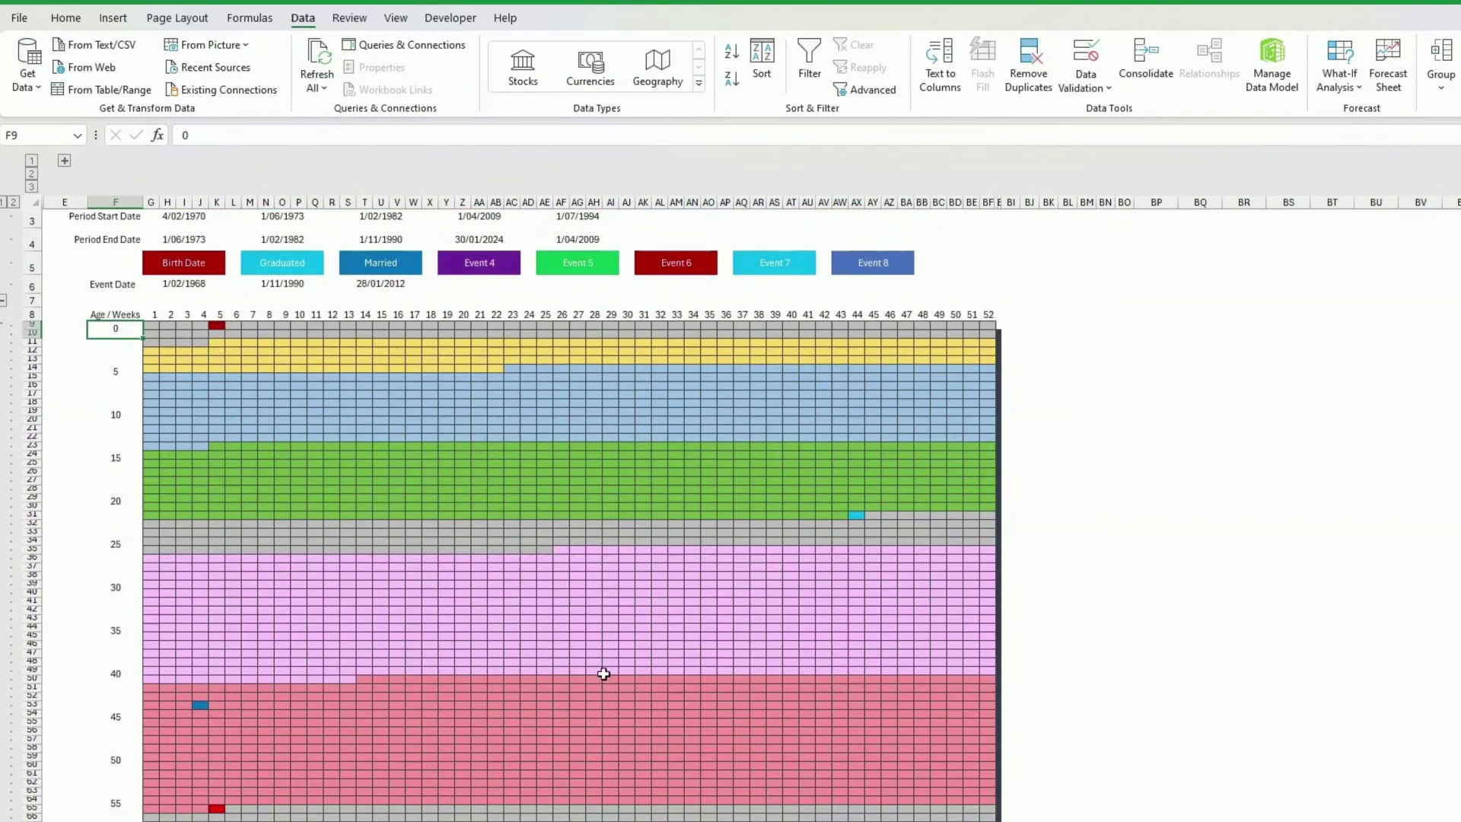
scroll(606, 694, down, 9)
scroll(607, 695, up, 13)
scroll(607, 695, down, 2)
click(815, 500)
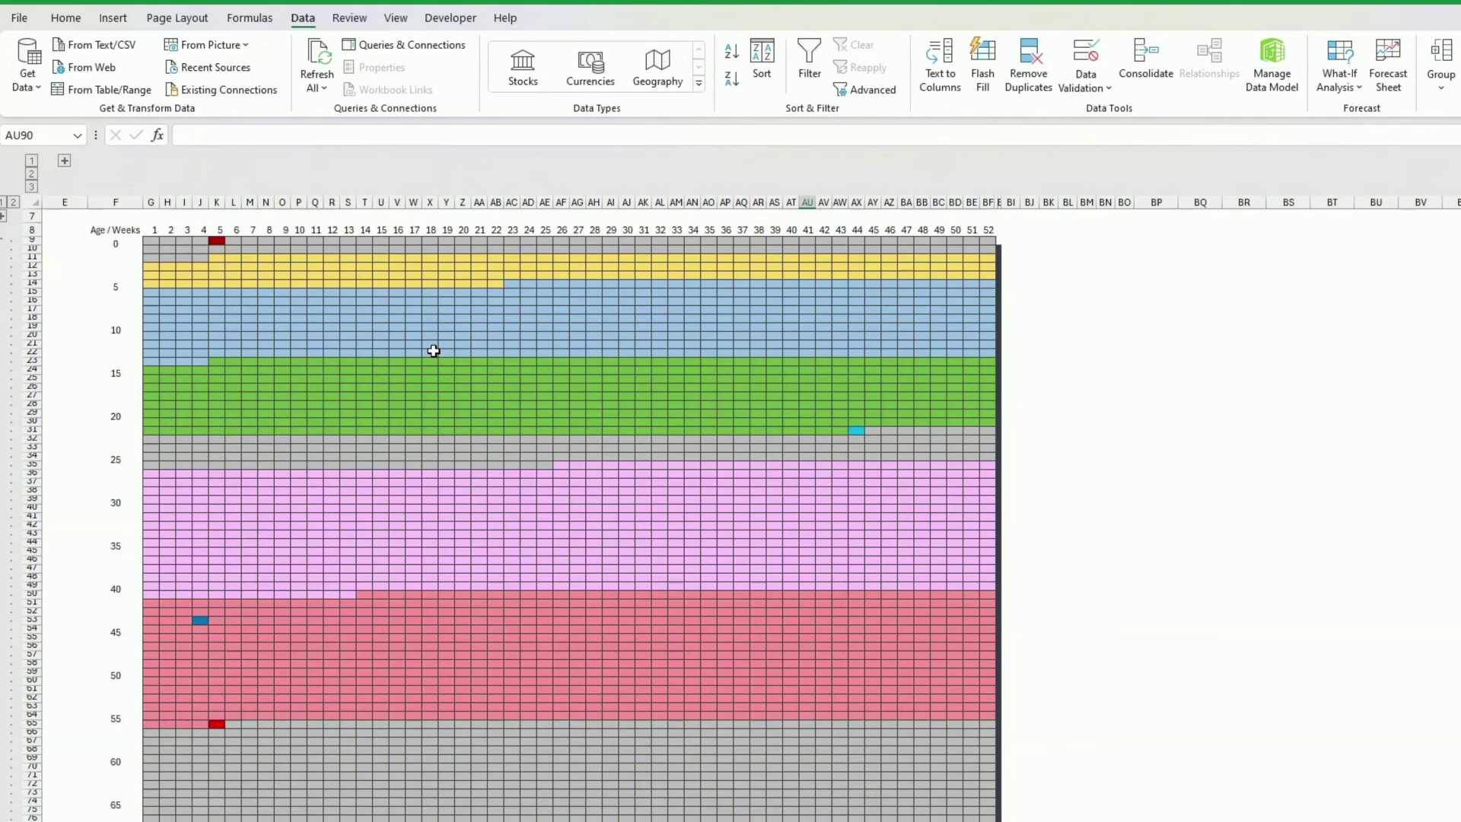
scroll(481, 527, down, 4)
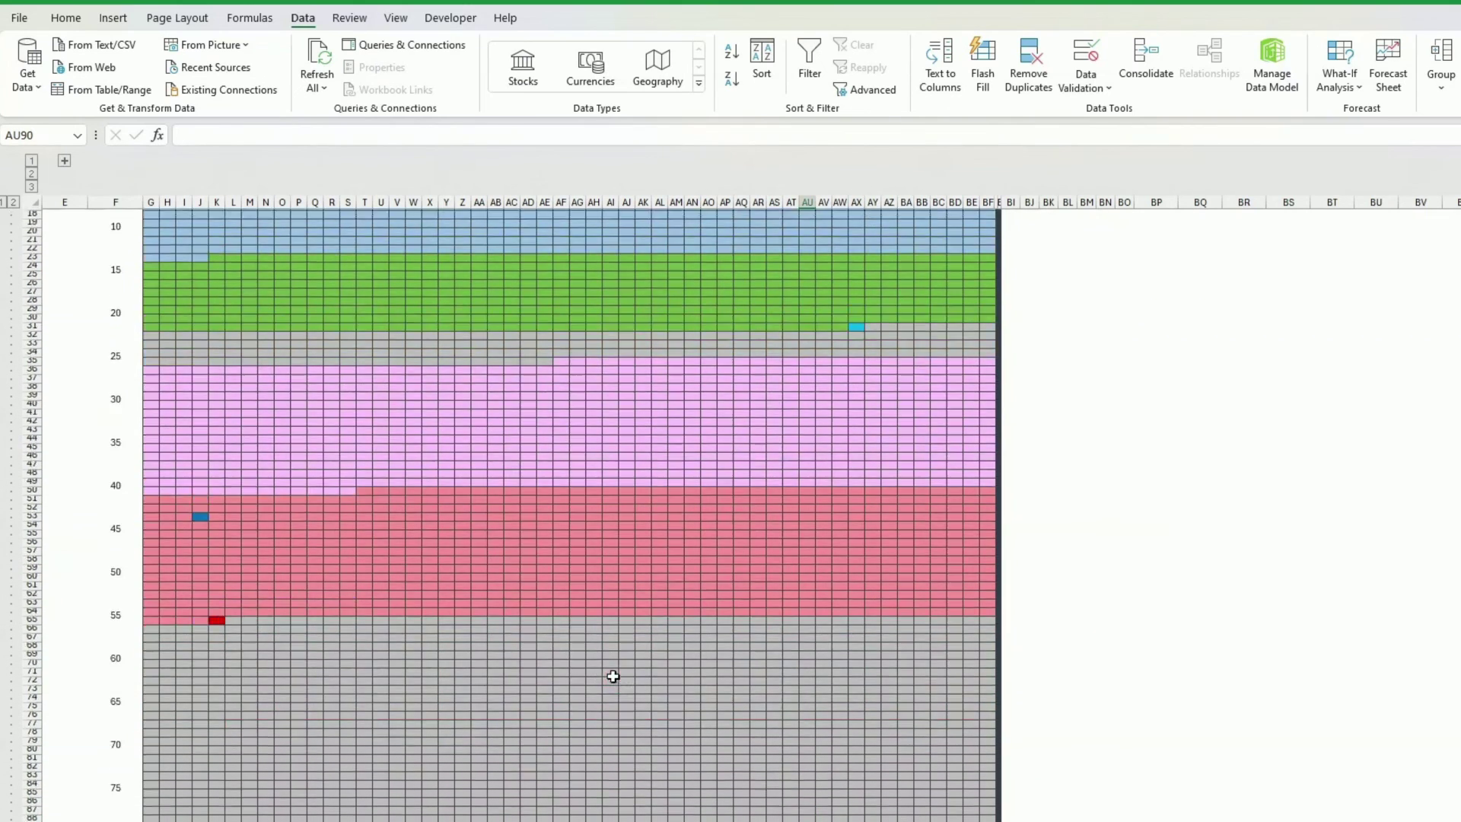
scroll(613, 677, up, 4)
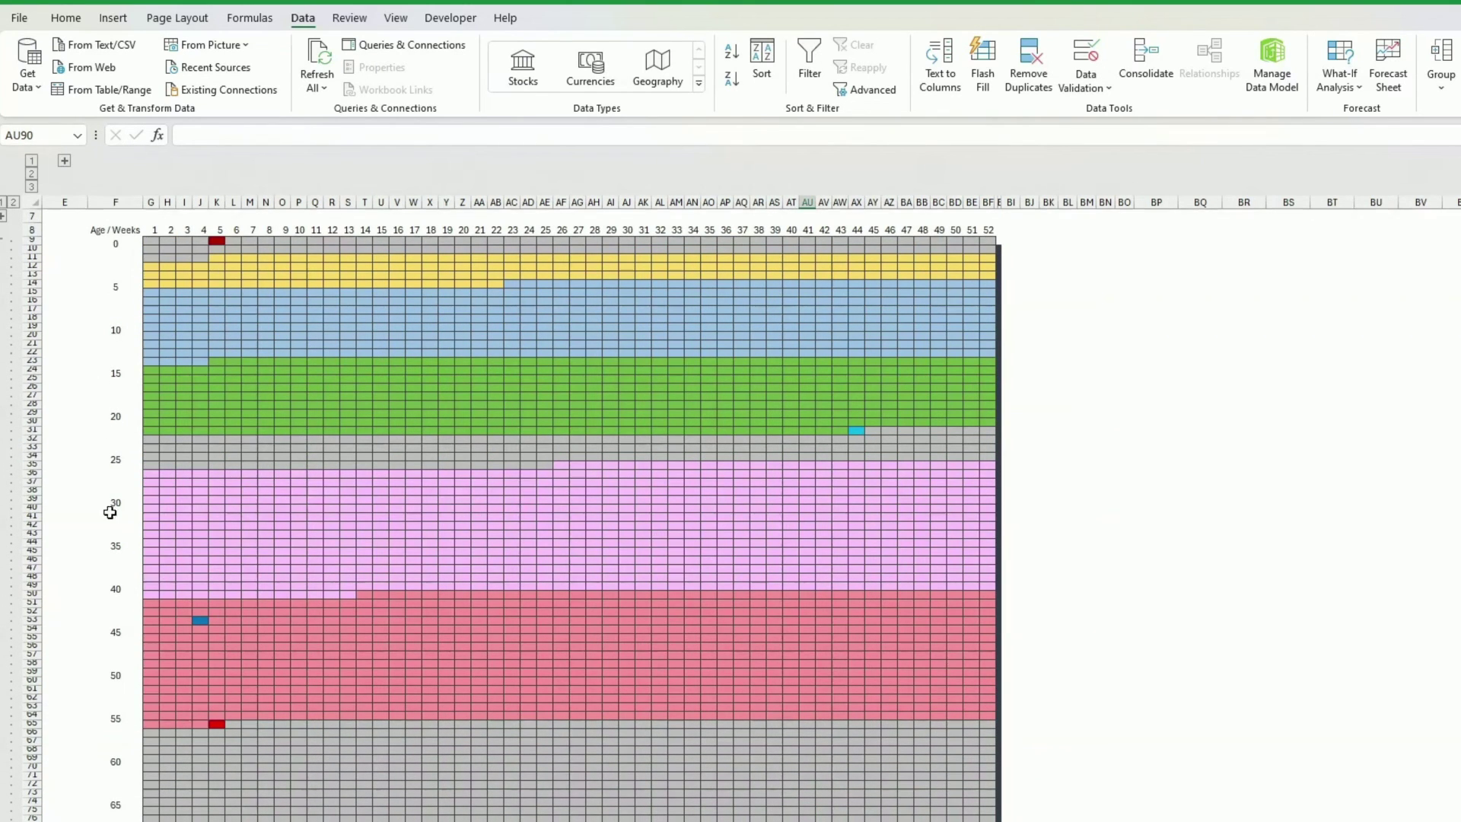
click(218, 729)
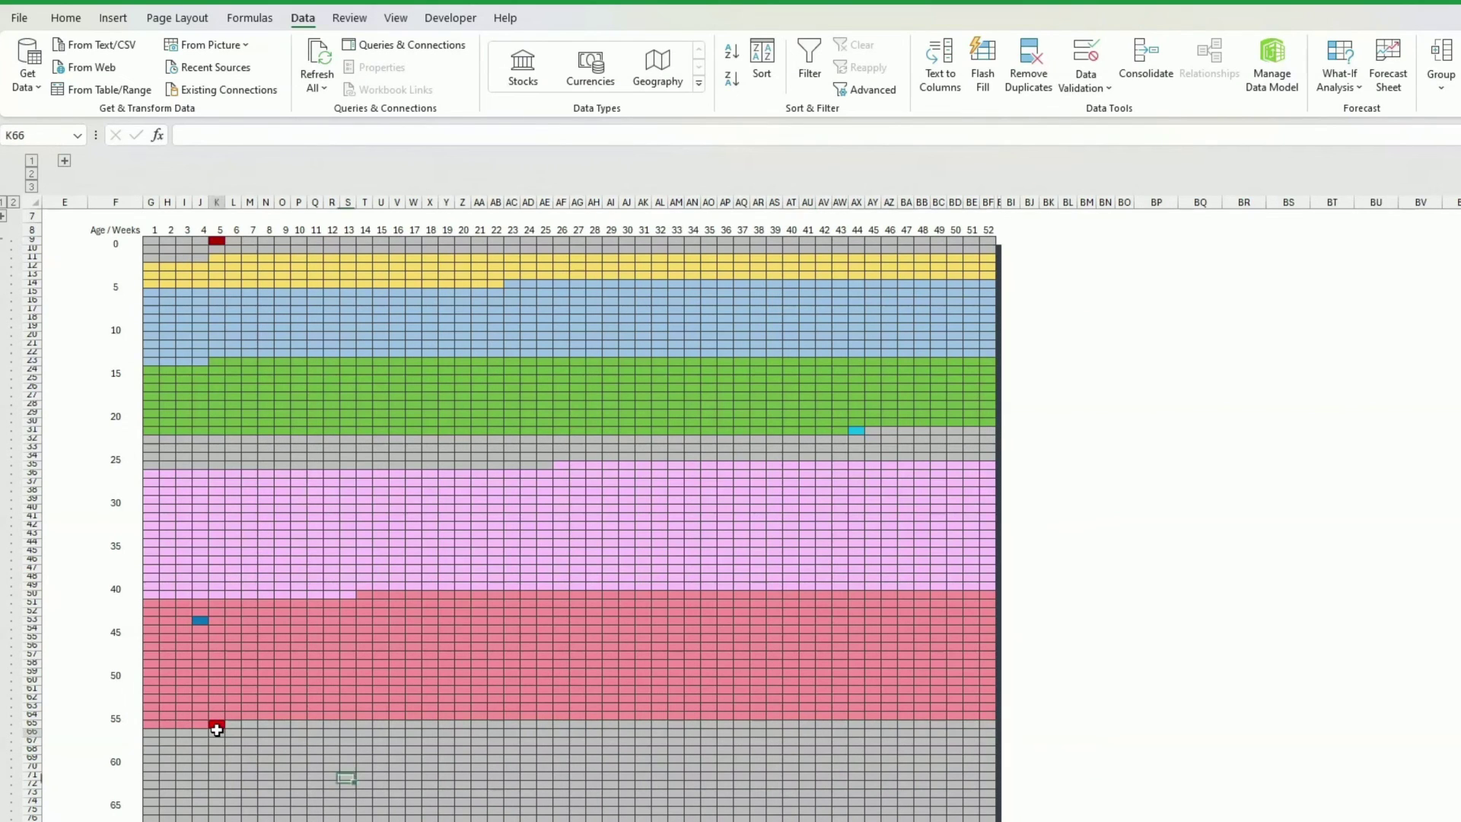